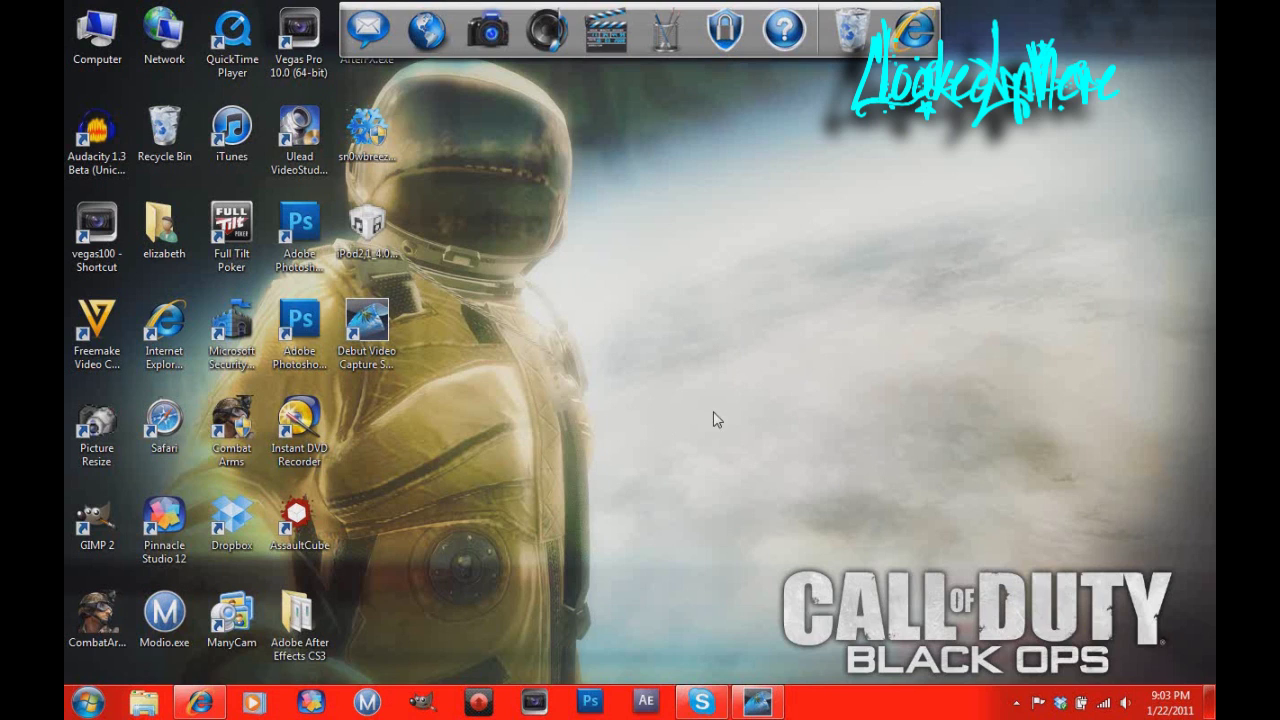
View the MediaFire download page for Youtube_Background_Template[1].psd in the web browser and return to the desktop.
left_click(346, 623)
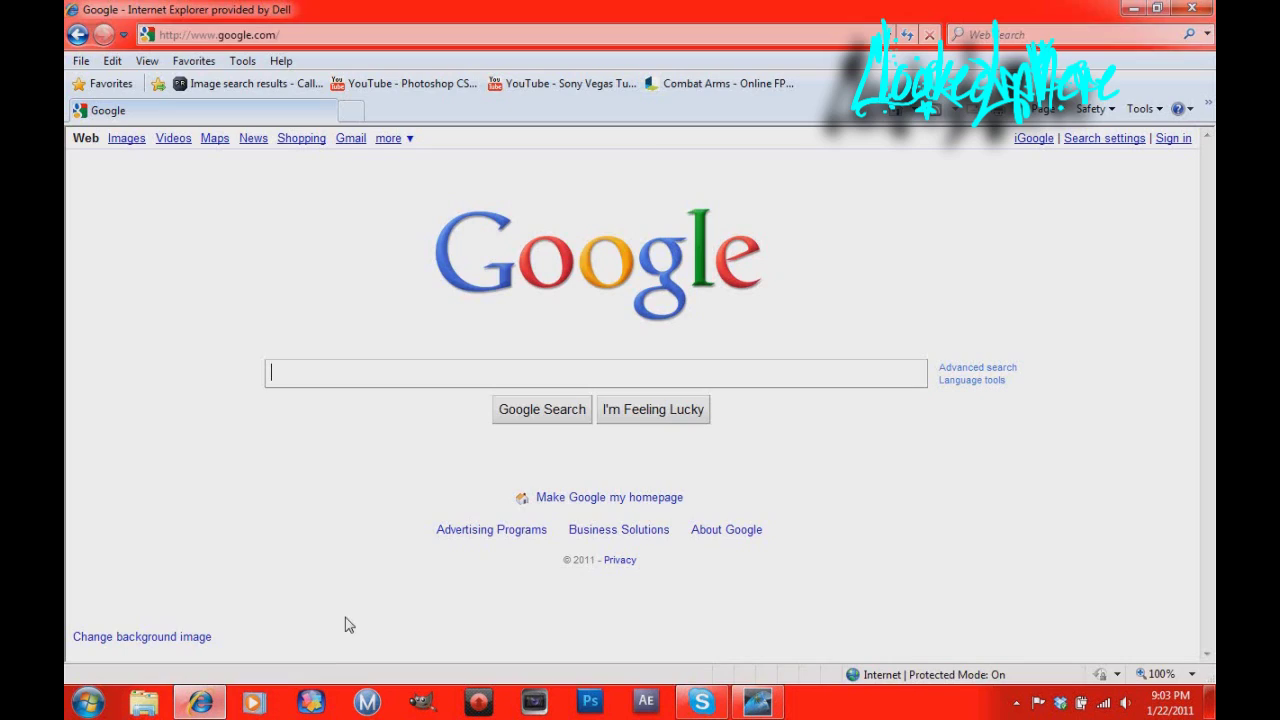
left_click(480, 34)
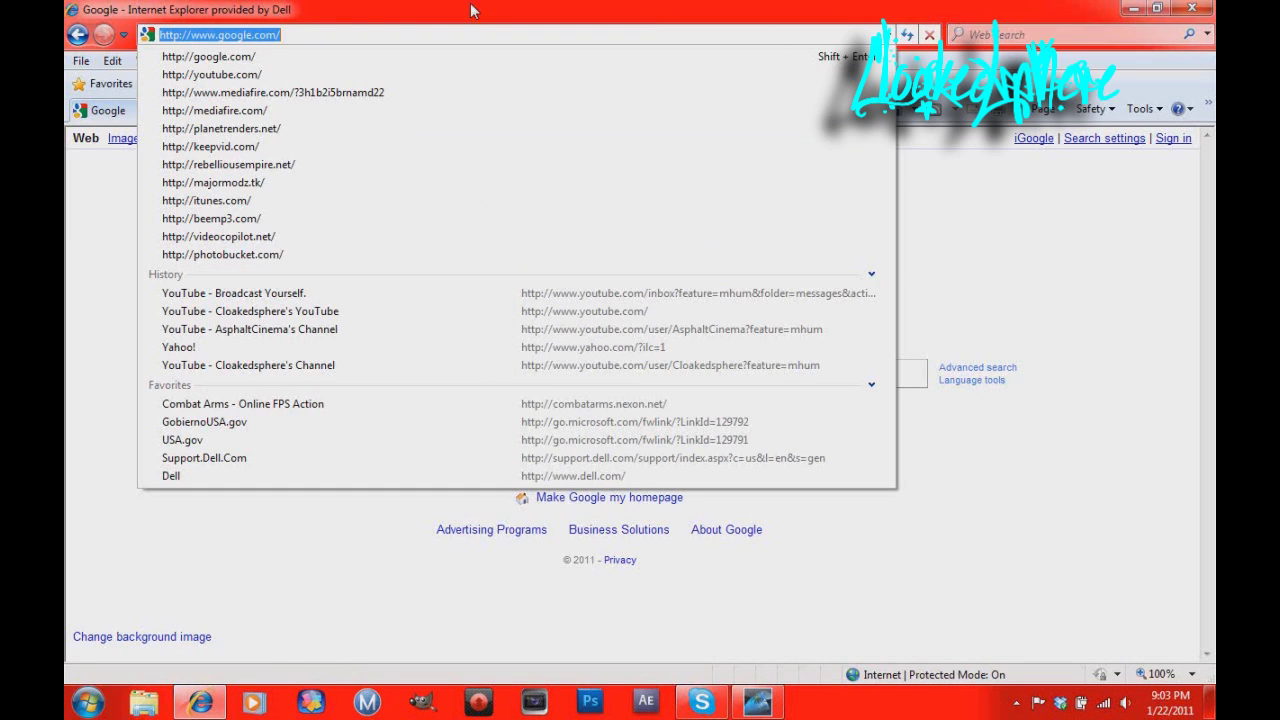
left_click(409, 93)
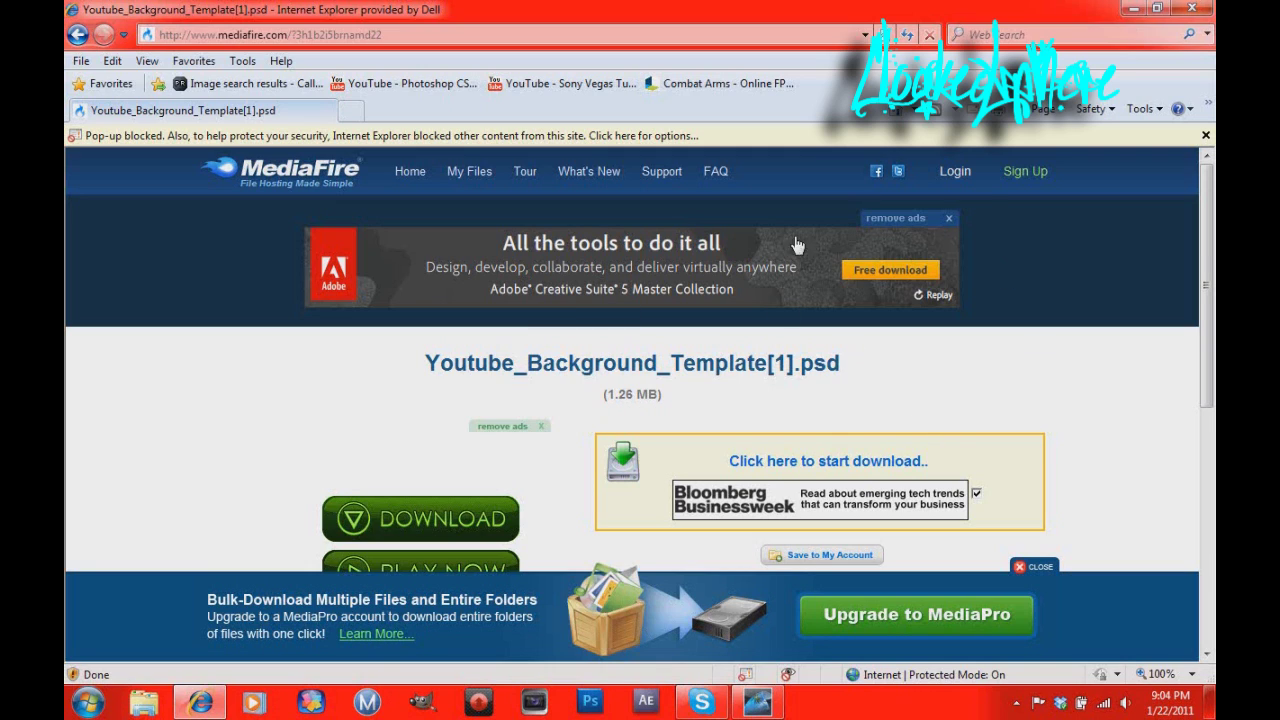
left_click(1185, 8)
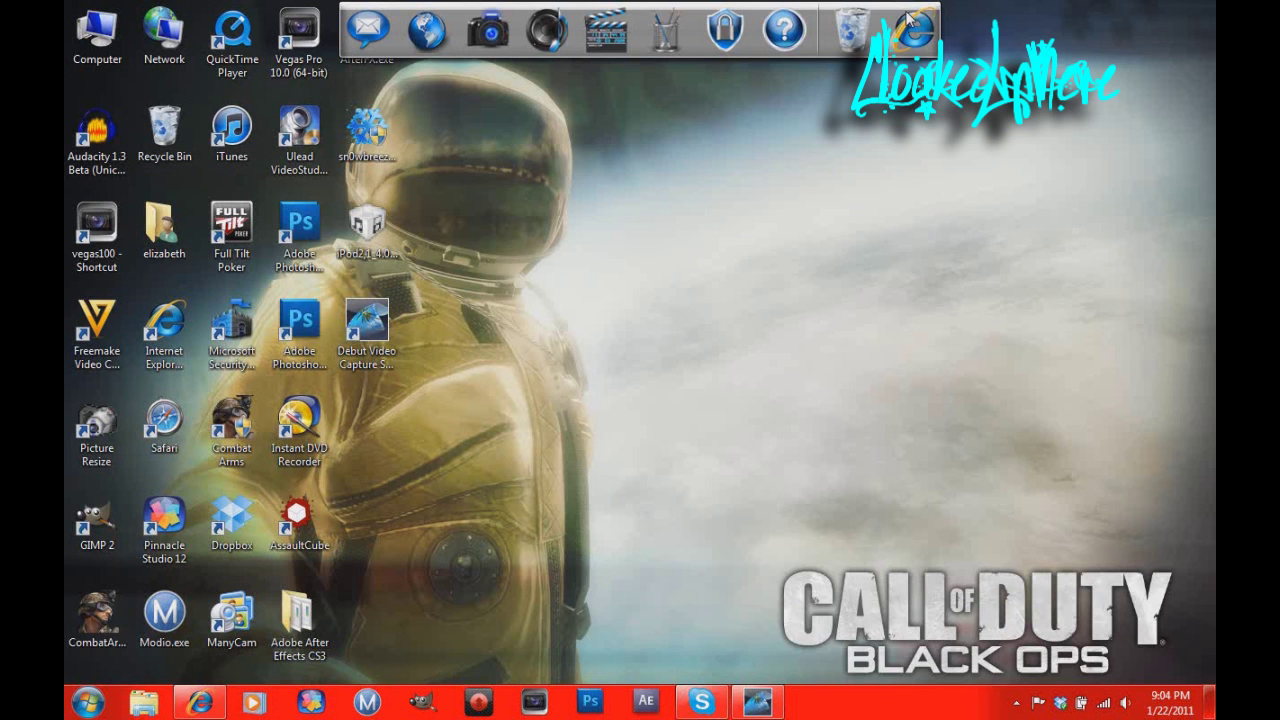
Switch to Photoshop and open Youtube_Background_Template[1].psd from the MODS FOR GAMES library.
left_click(605, 706)
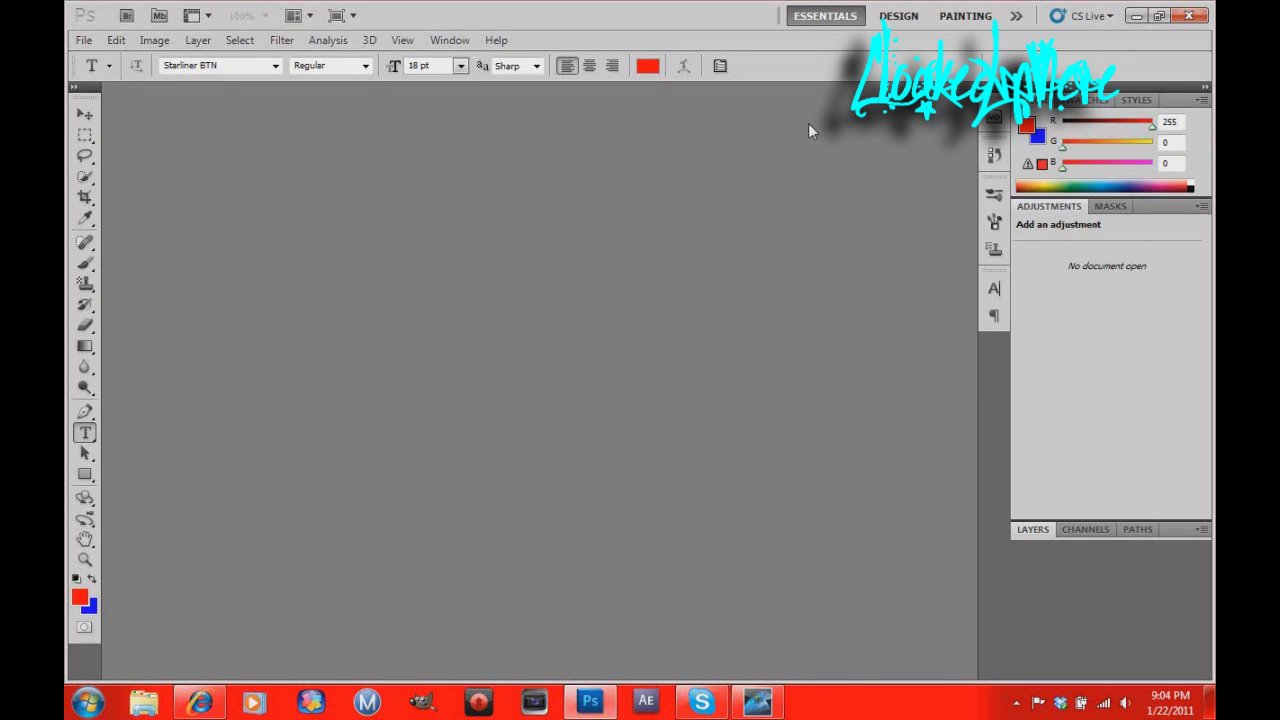
left_click(84, 41)
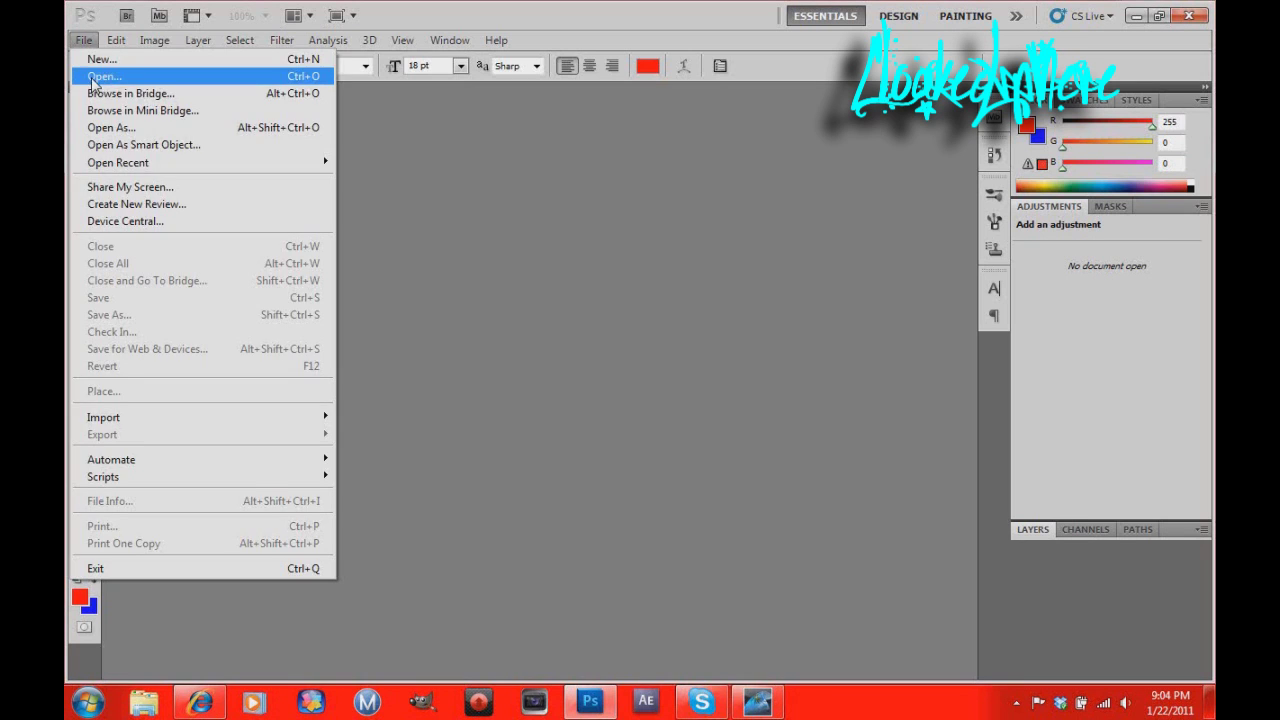
left_click(100, 77)
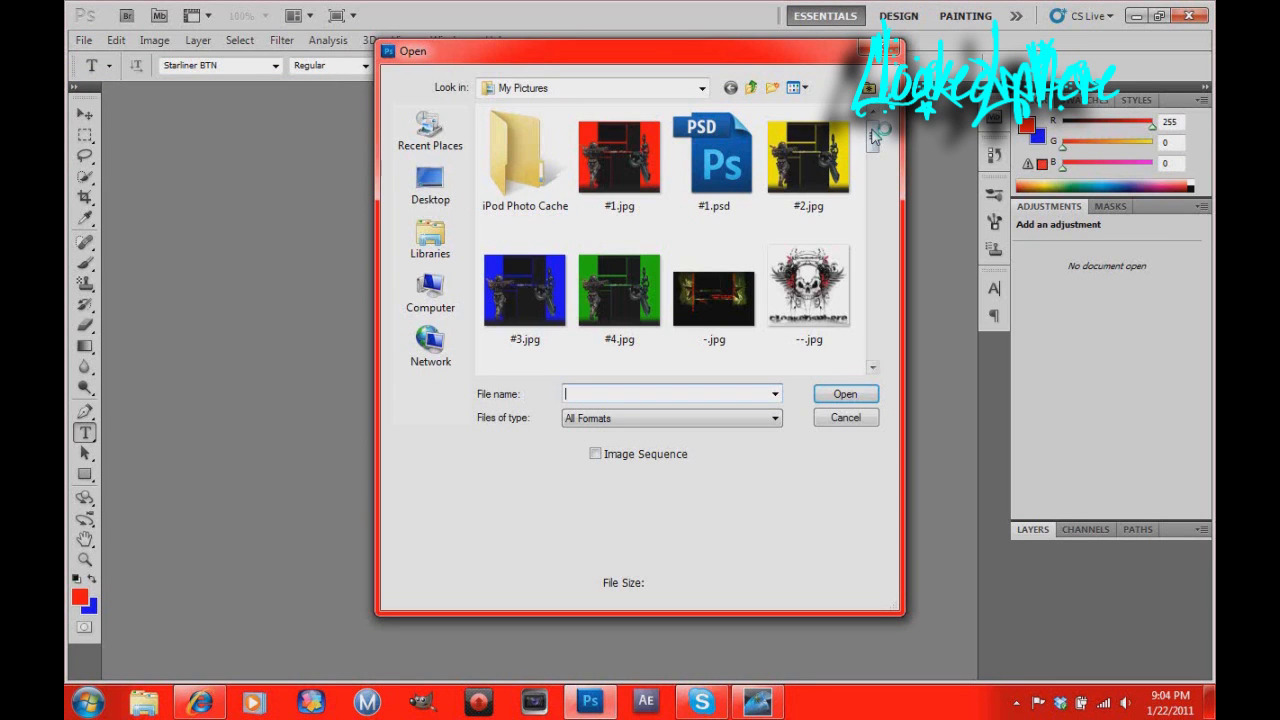
scroll(873, 137, "down", 1)
left_click(430, 240)
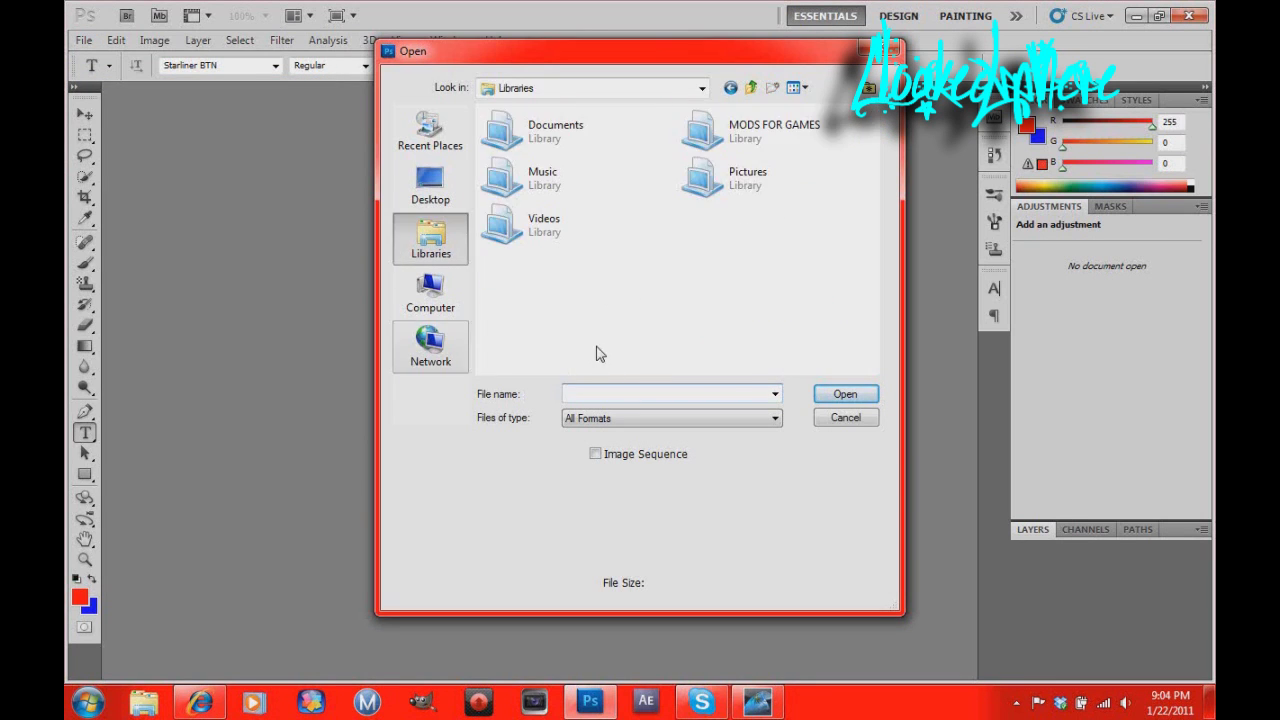
double_click(791, 137)
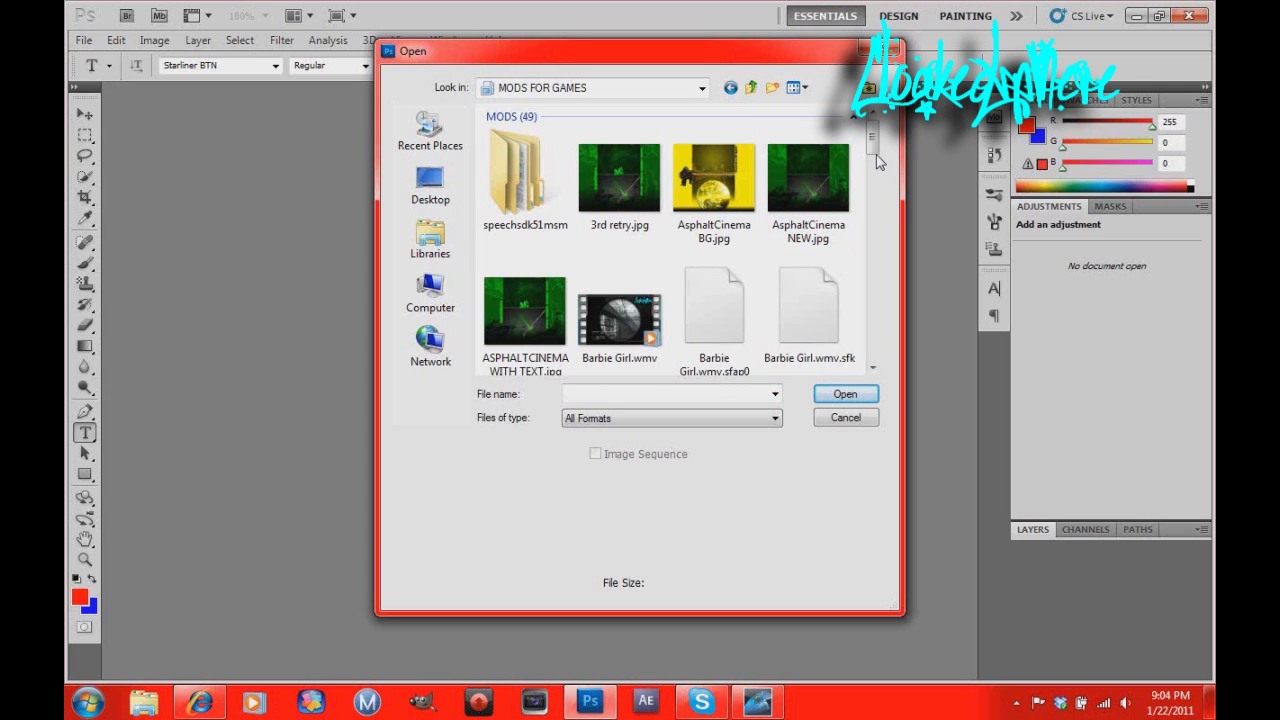
left_click(873, 368)
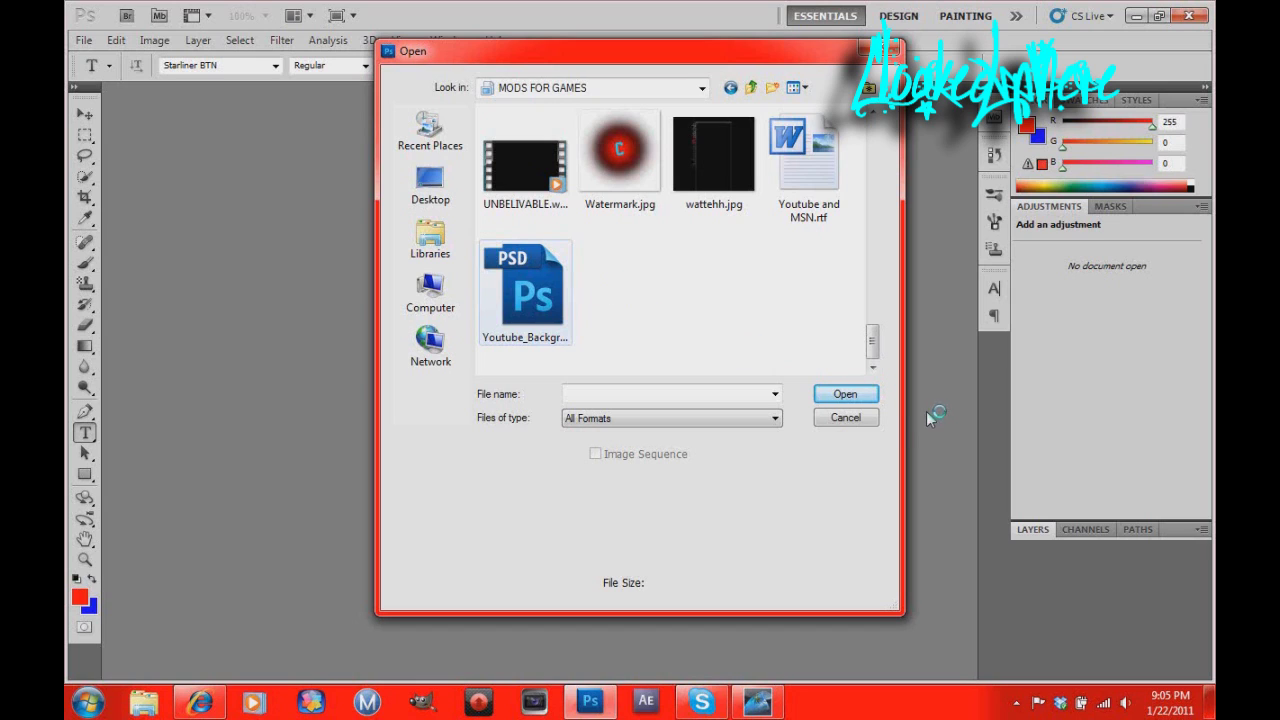
key("Escape")
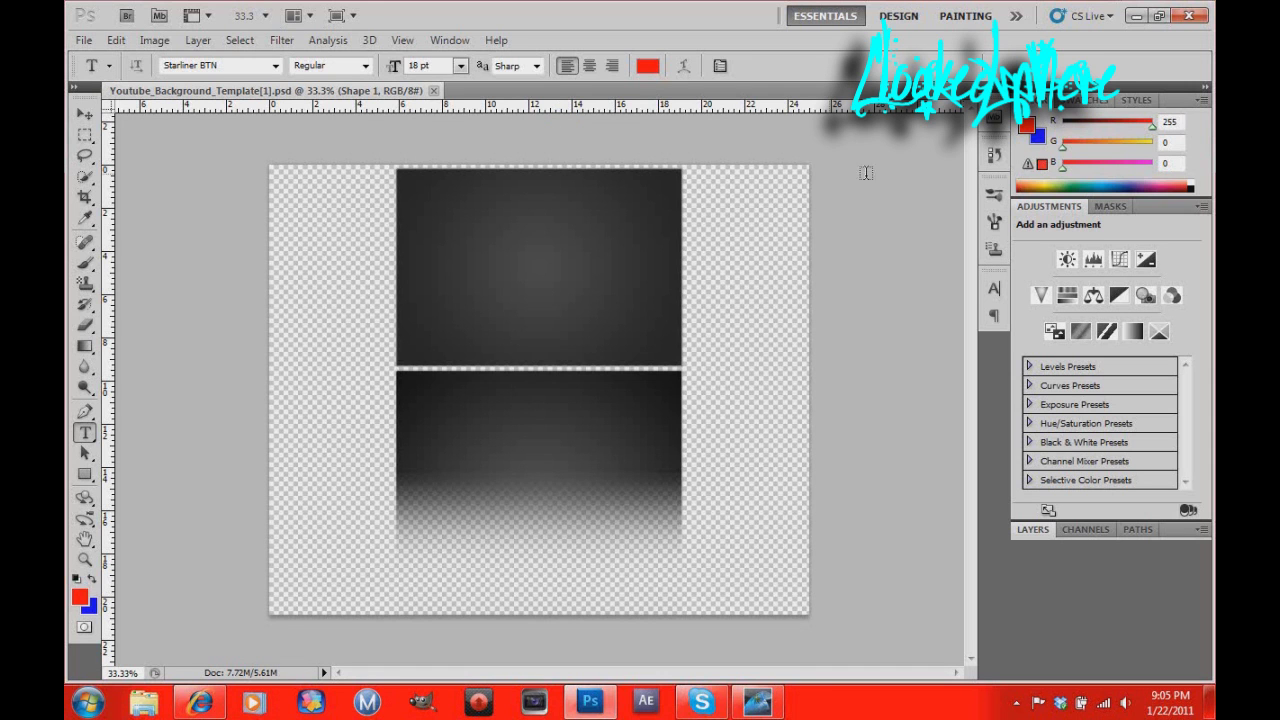
Add a new empty layer directly above Layer 7 at the top of the template's layer stack.
left_click(1074, 527)
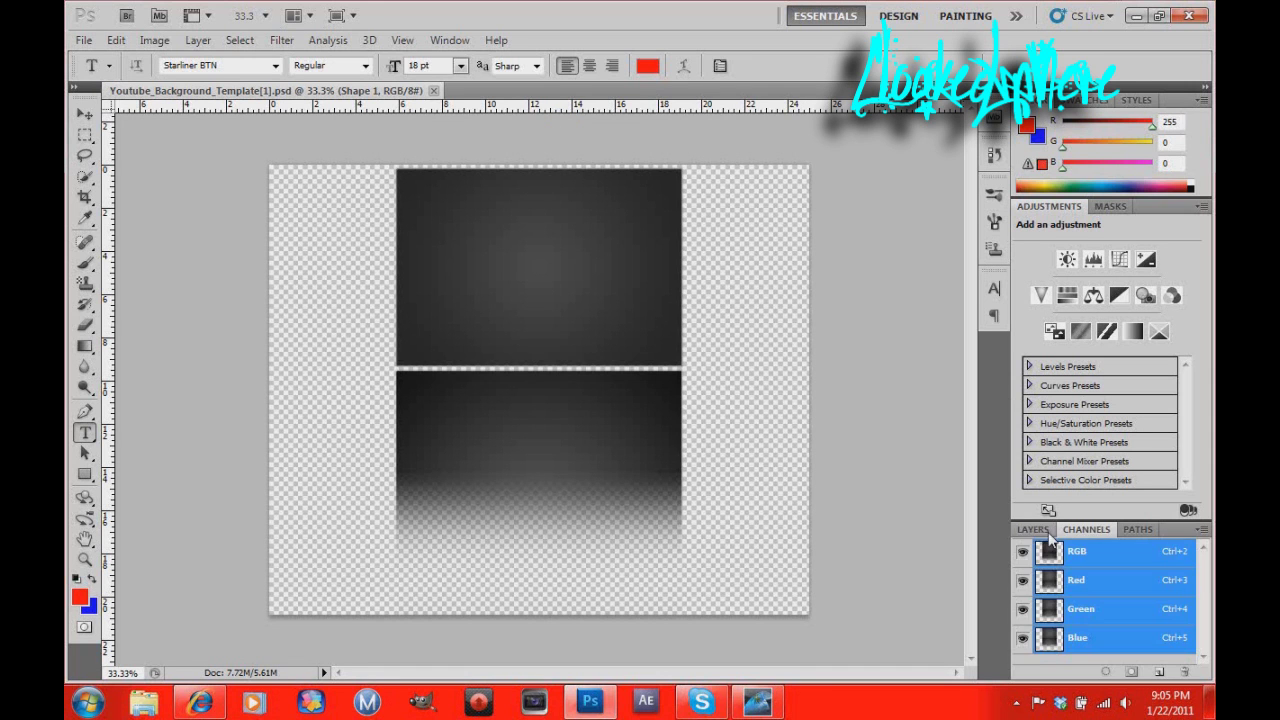
left_click(1036, 530)
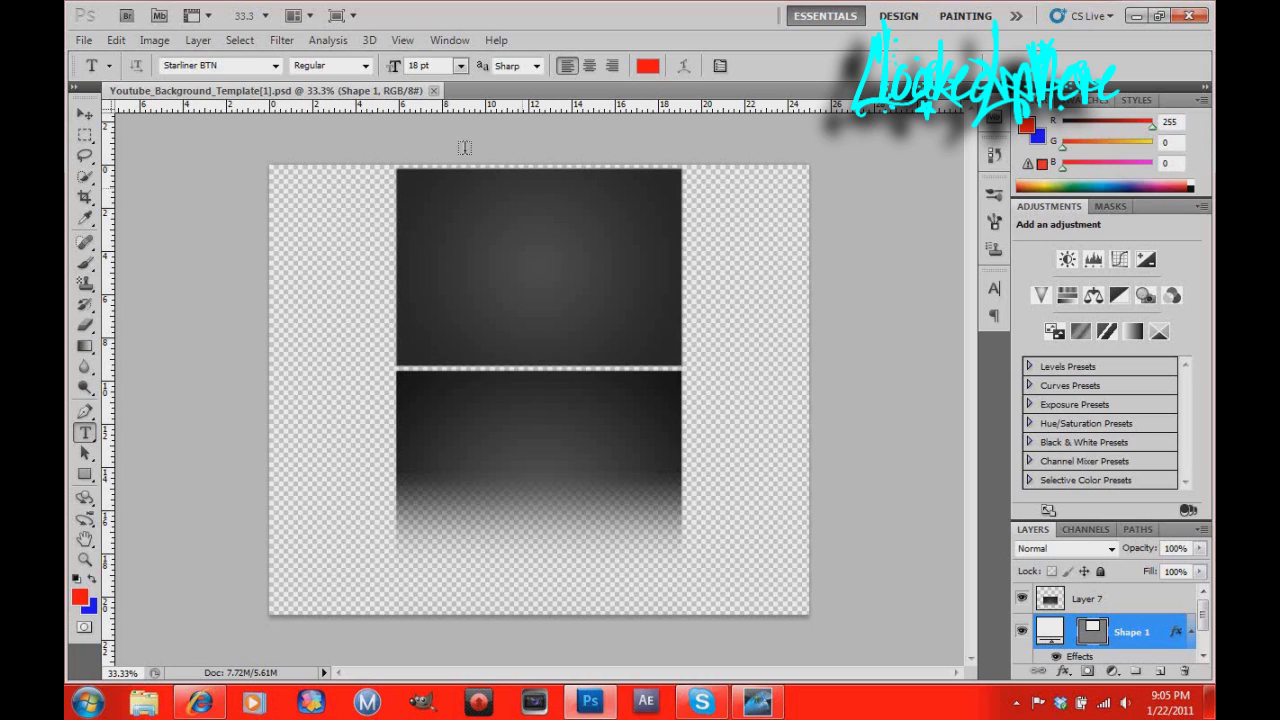
left_click(1100, 603)
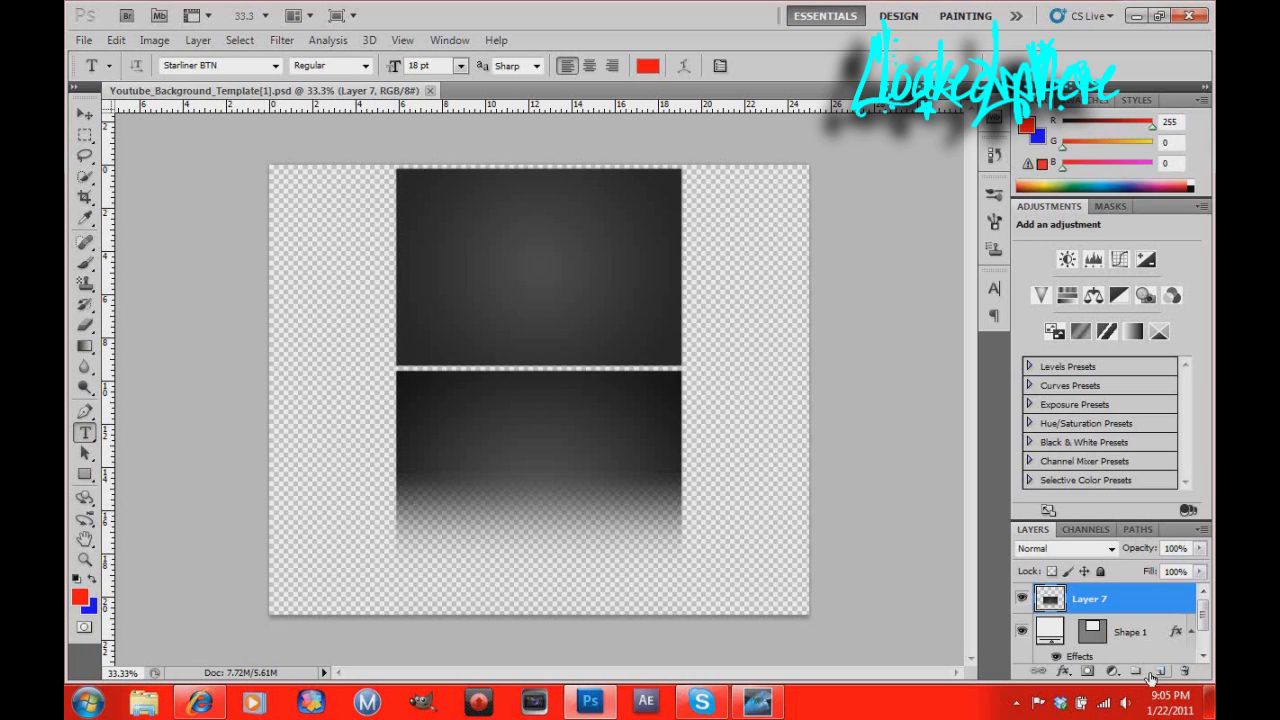
left_click(1160, 672)
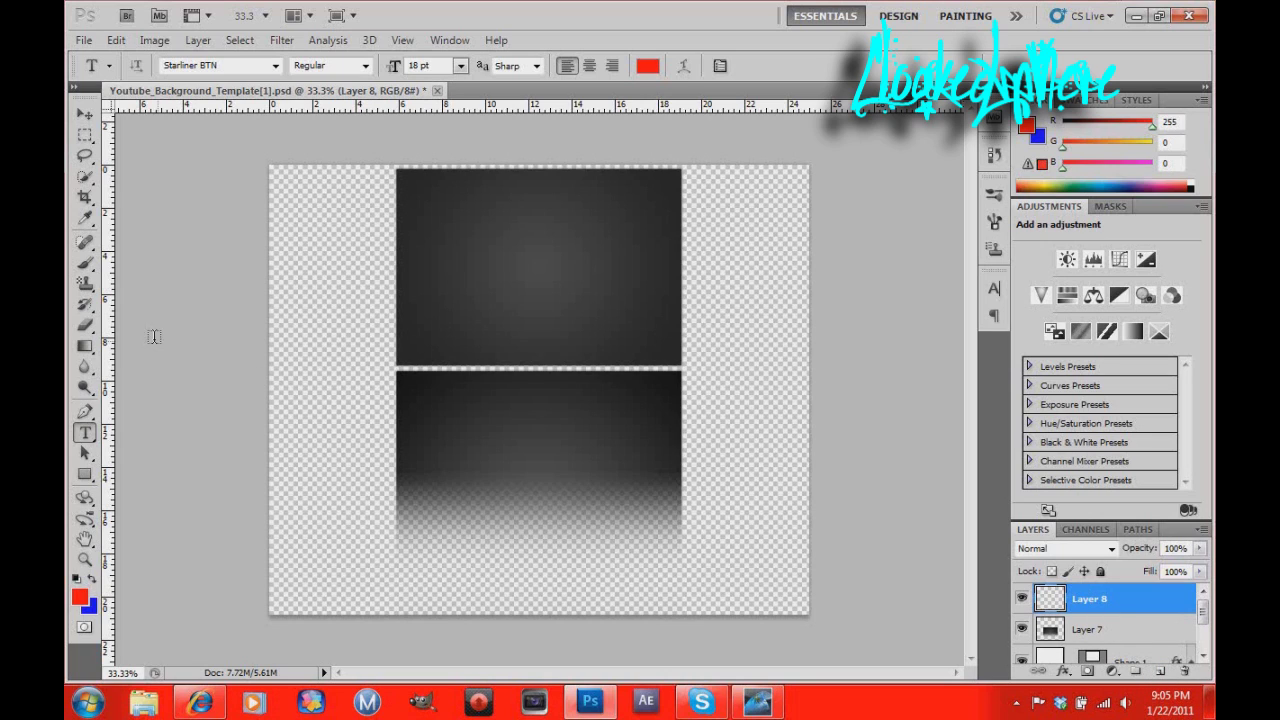
Fill the new layer completely with bright green (RGB 0, 255, 6) and set its blend mode to Overlay.
left_click(83, 347)
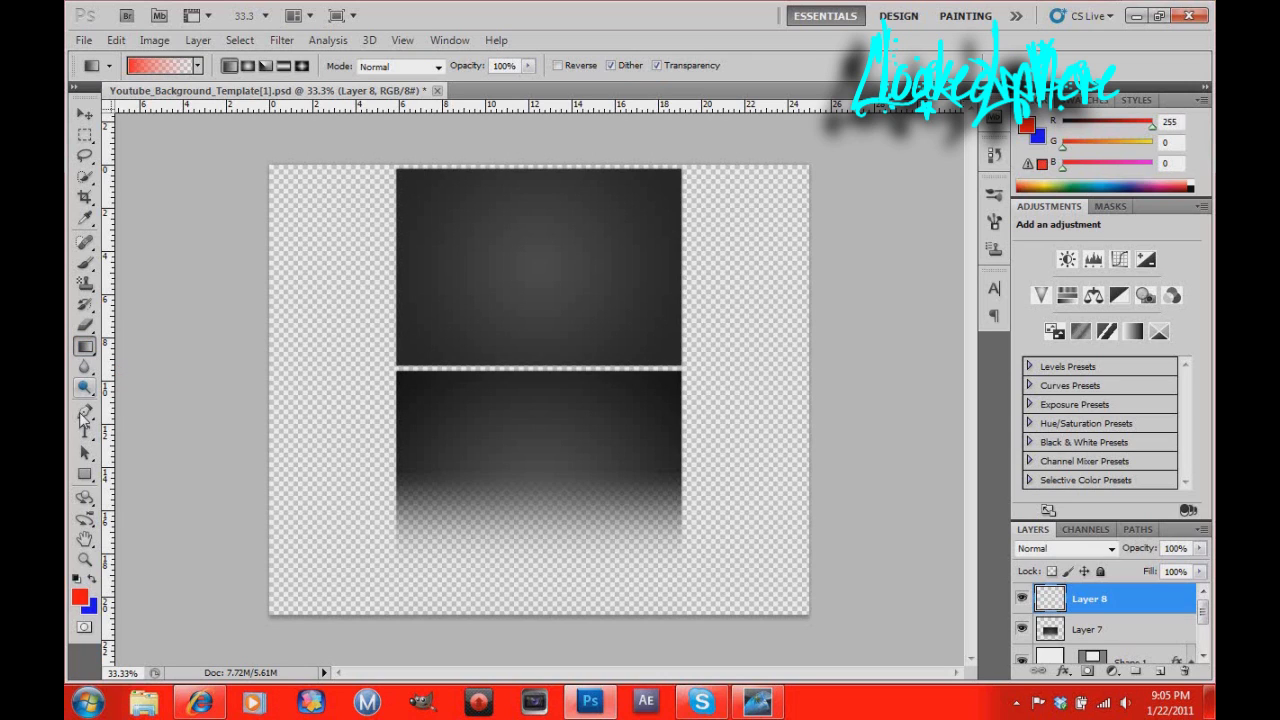
left_click(80, 599)
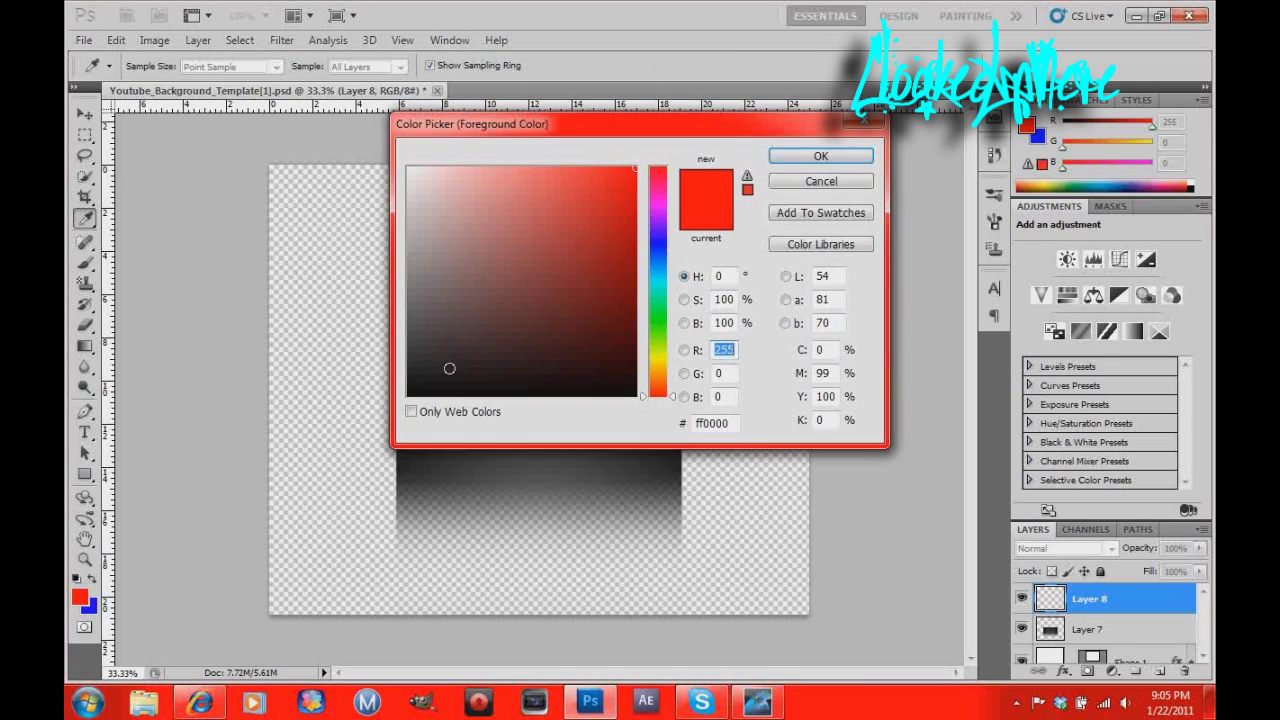
mouse_move(660, 247)
left_mouse_down()
mouse_move(664, 384)
mouse_move(674, 291)
mouse_move(676, 330)
mouse_move(678, 305)
mouse_move(688, 322)
mouse_move(661, 327)
left_mouse_up()
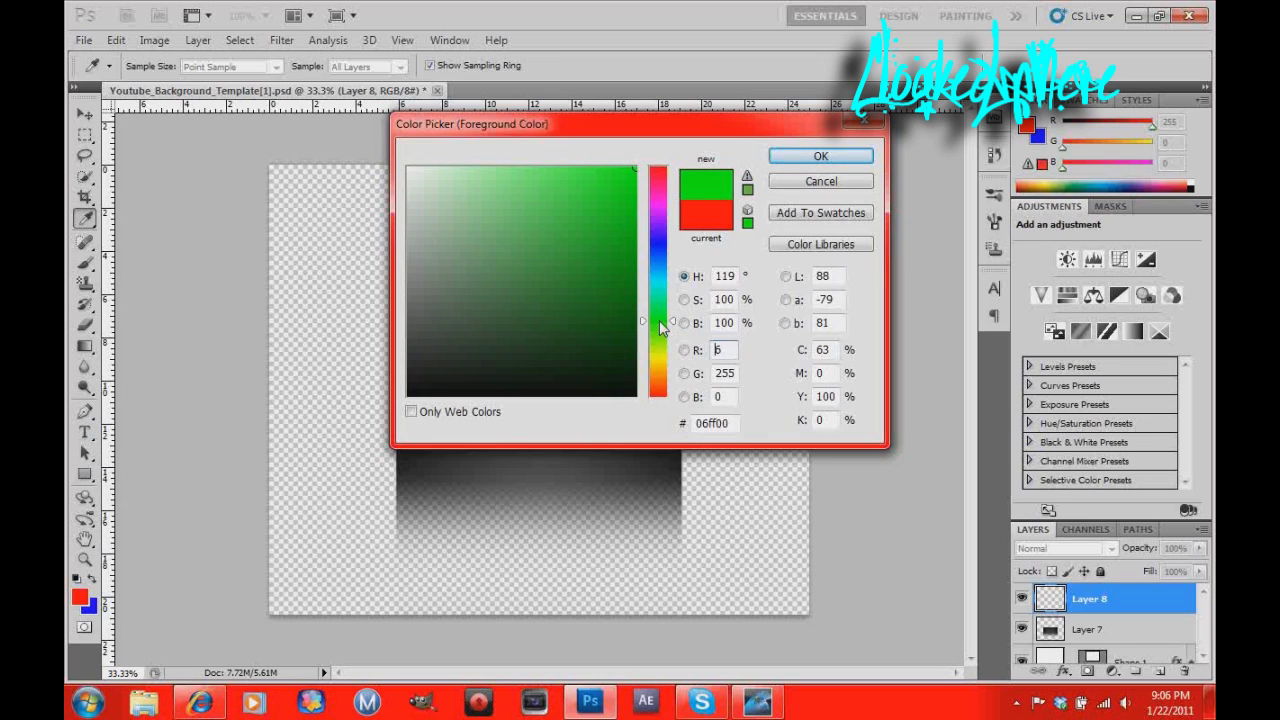
left_click(820, 156)
key("g")
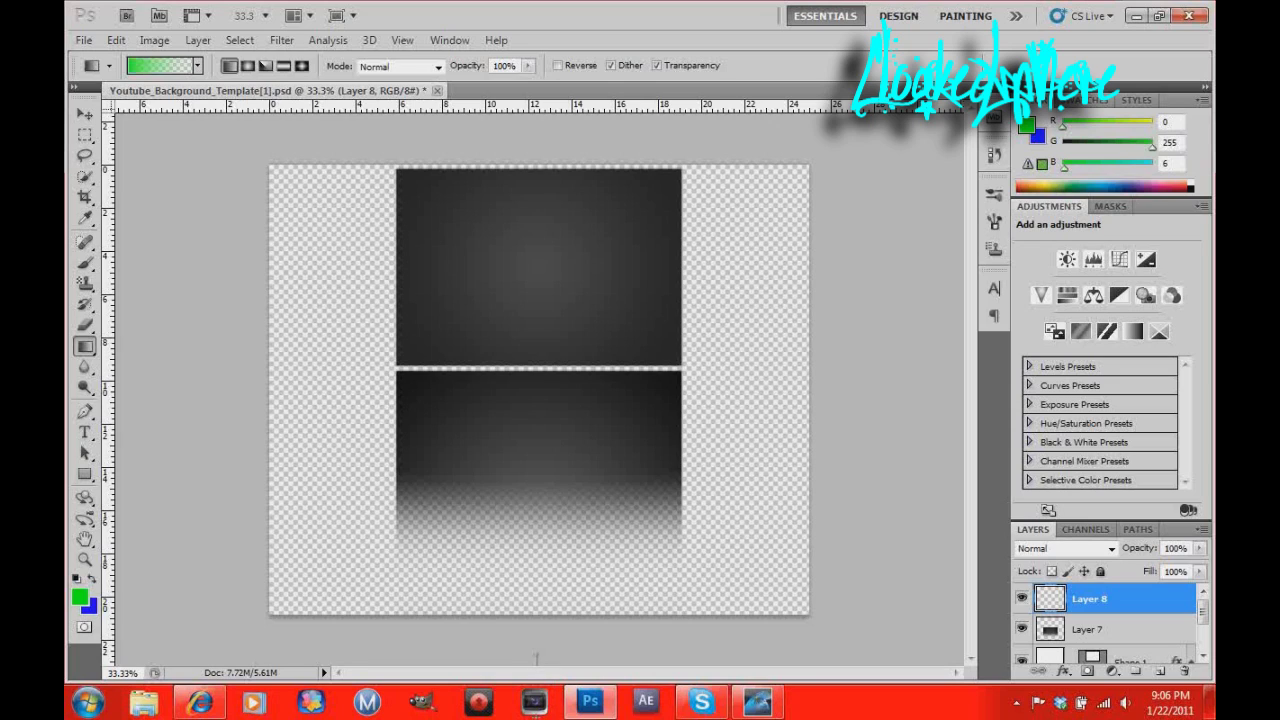
key("alt+BackSpace")
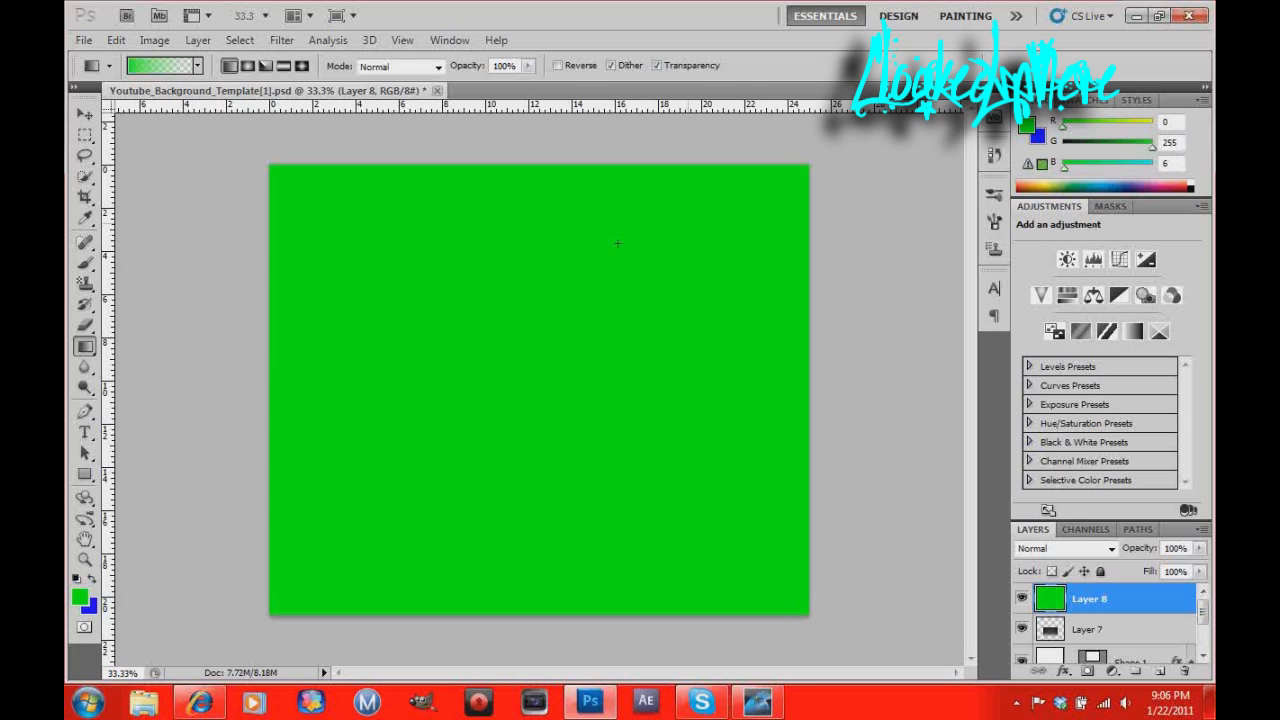
left_click(1112, 550)
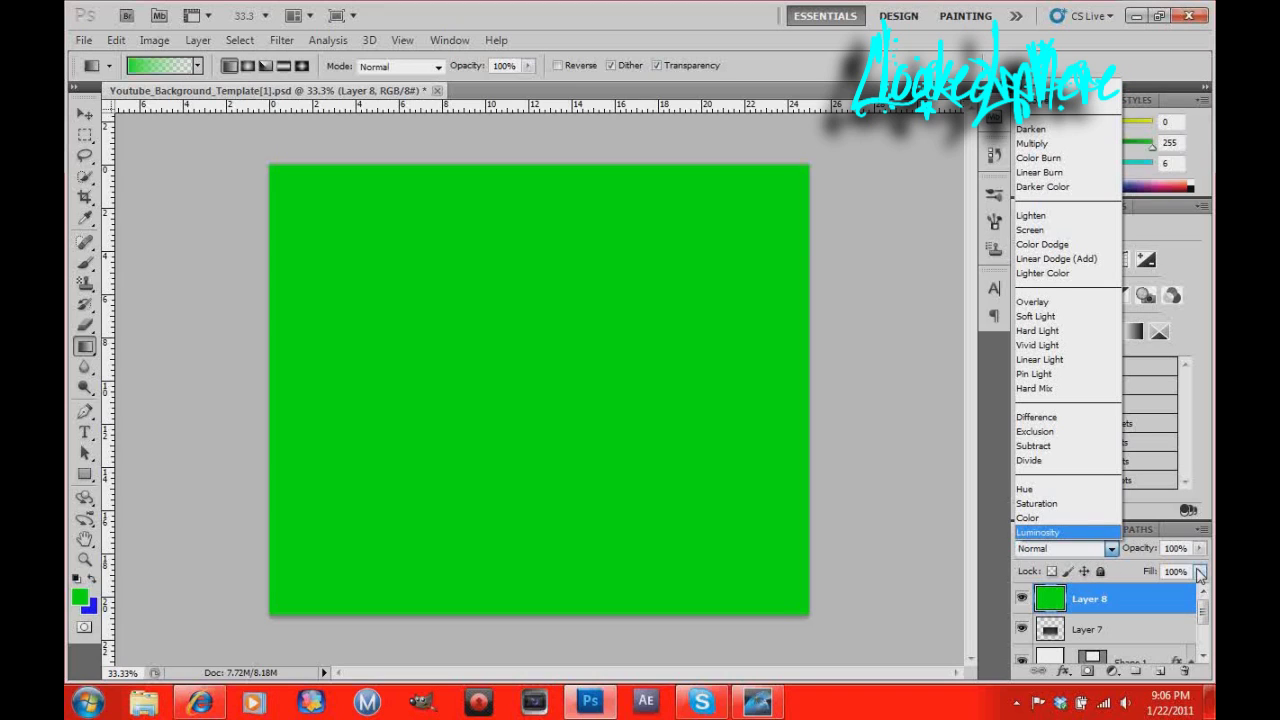
left_click(1059, 306)
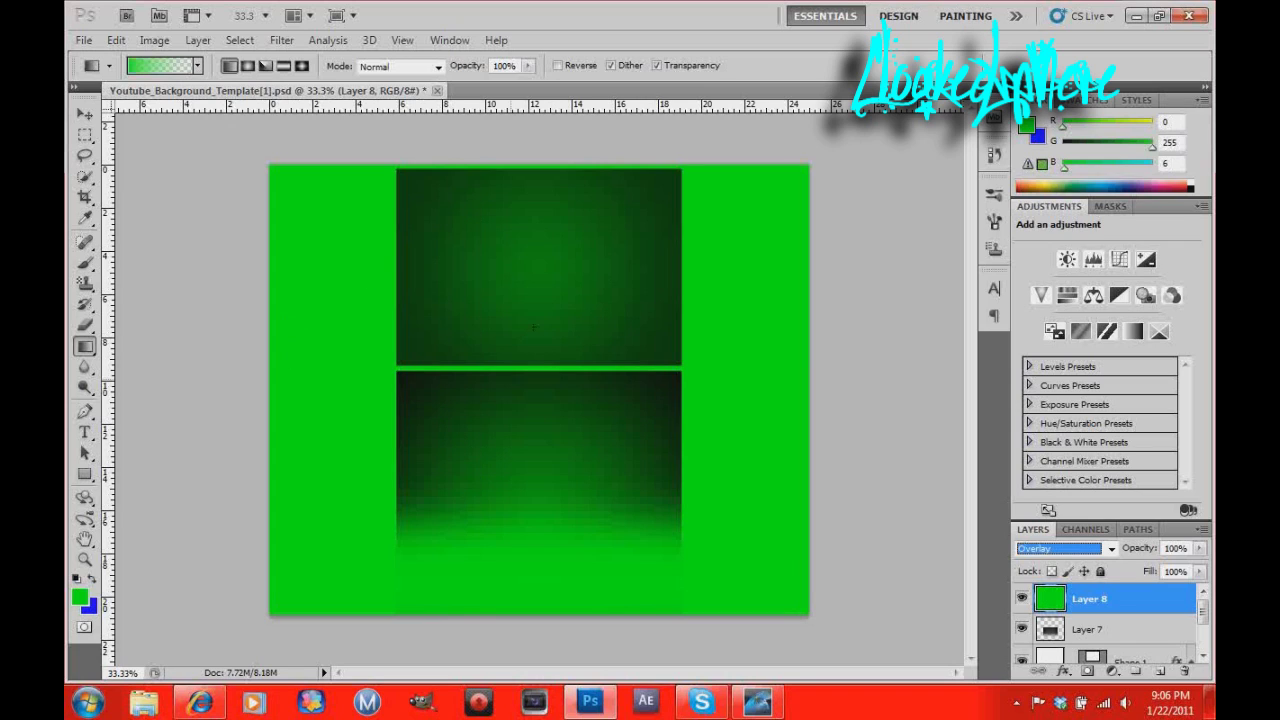
Add another layer on top and draw a short black-to-transparent gradient rising from the canvas's bottom edge.
left_click(1160, 672)
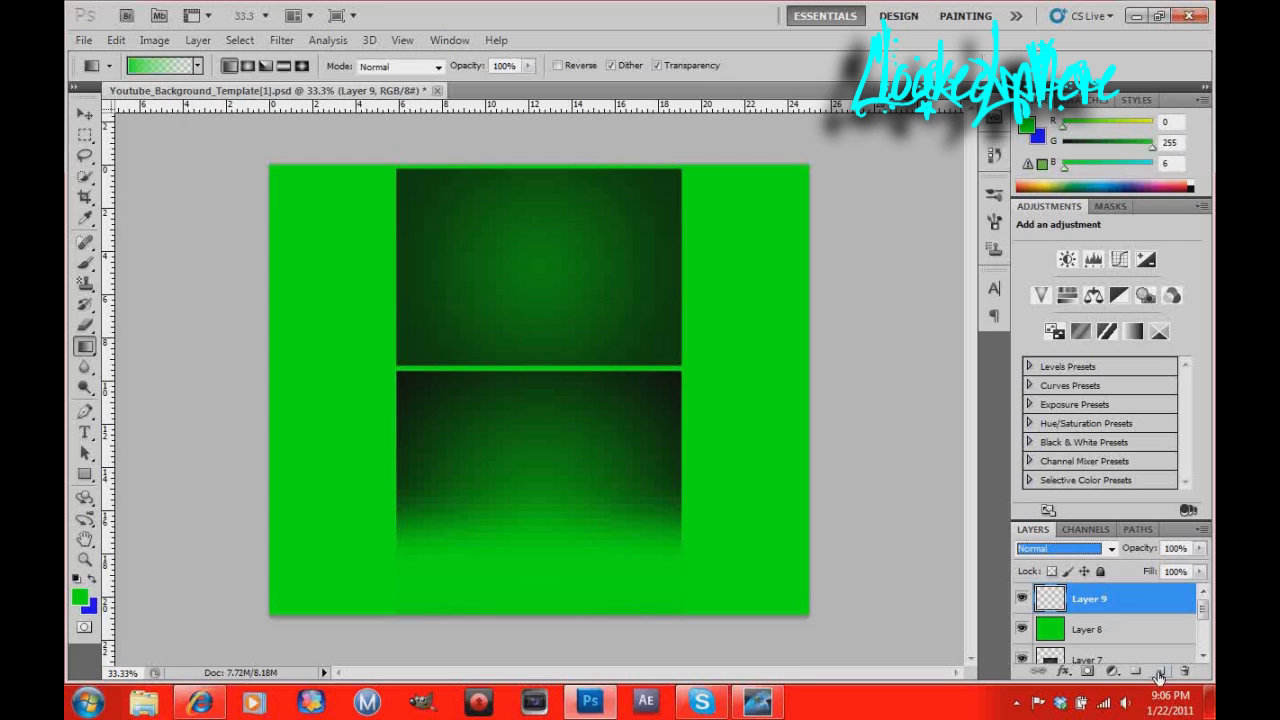
left_click(93, 579)
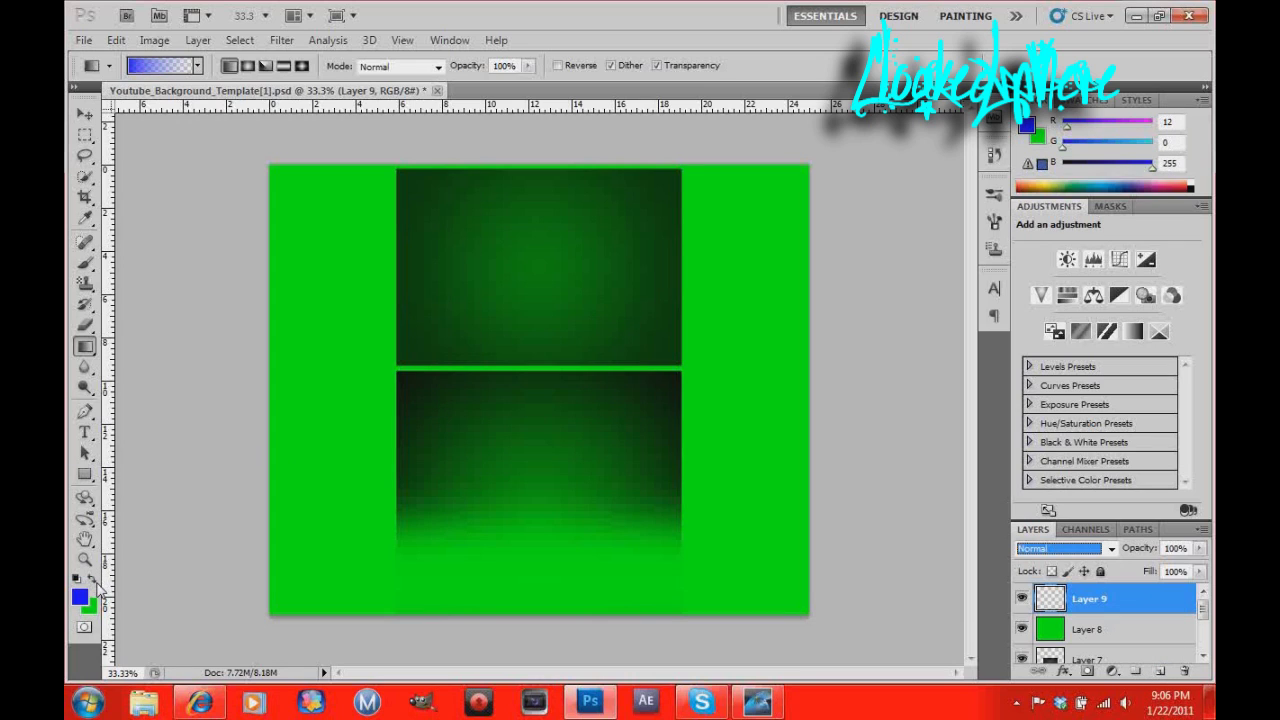
left_click(80, 597)
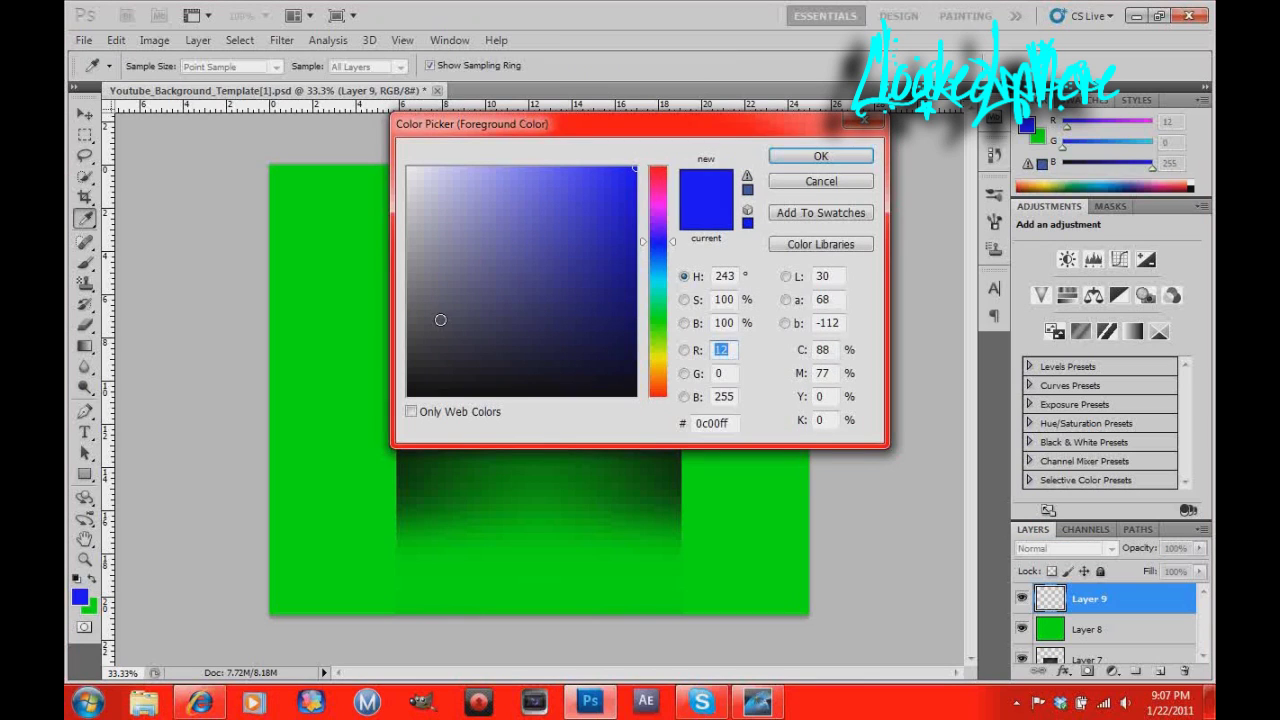
mouse_move(440, 319)
left_mouse_down()
mouse_move(460, 310)
mouse_move(405, 398)
left_mouse_up()
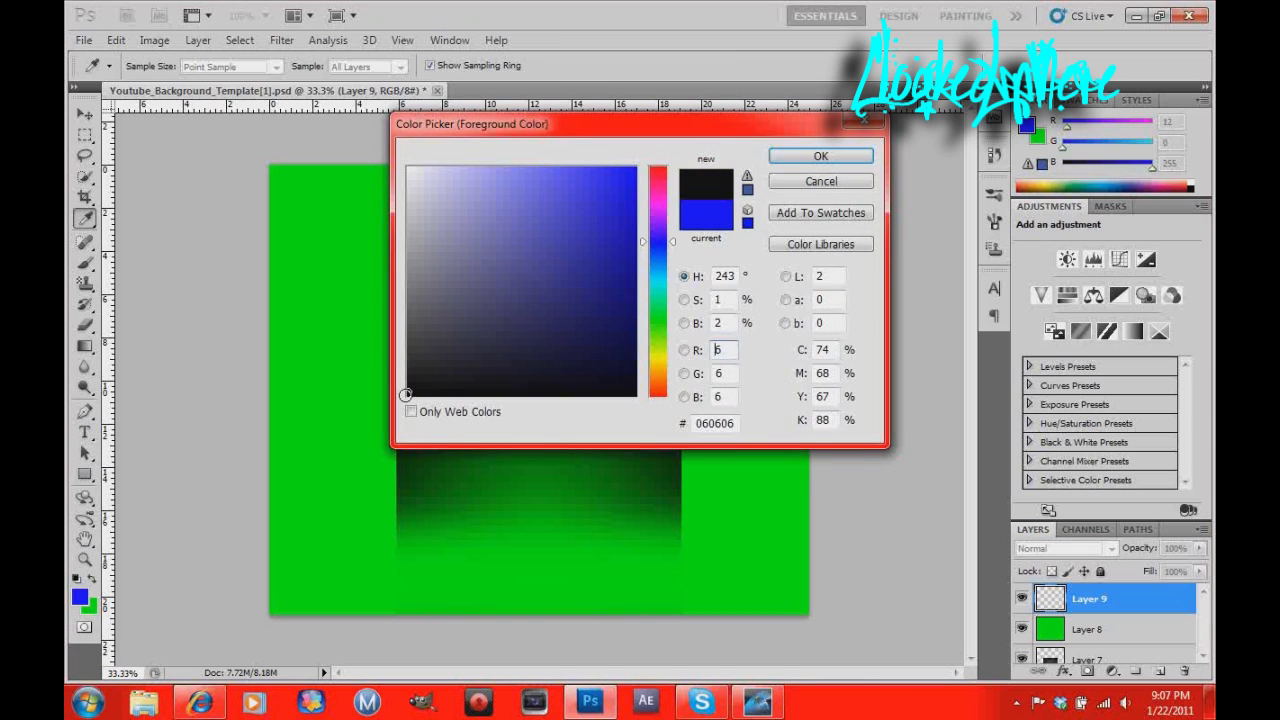
left_click(821, 156)
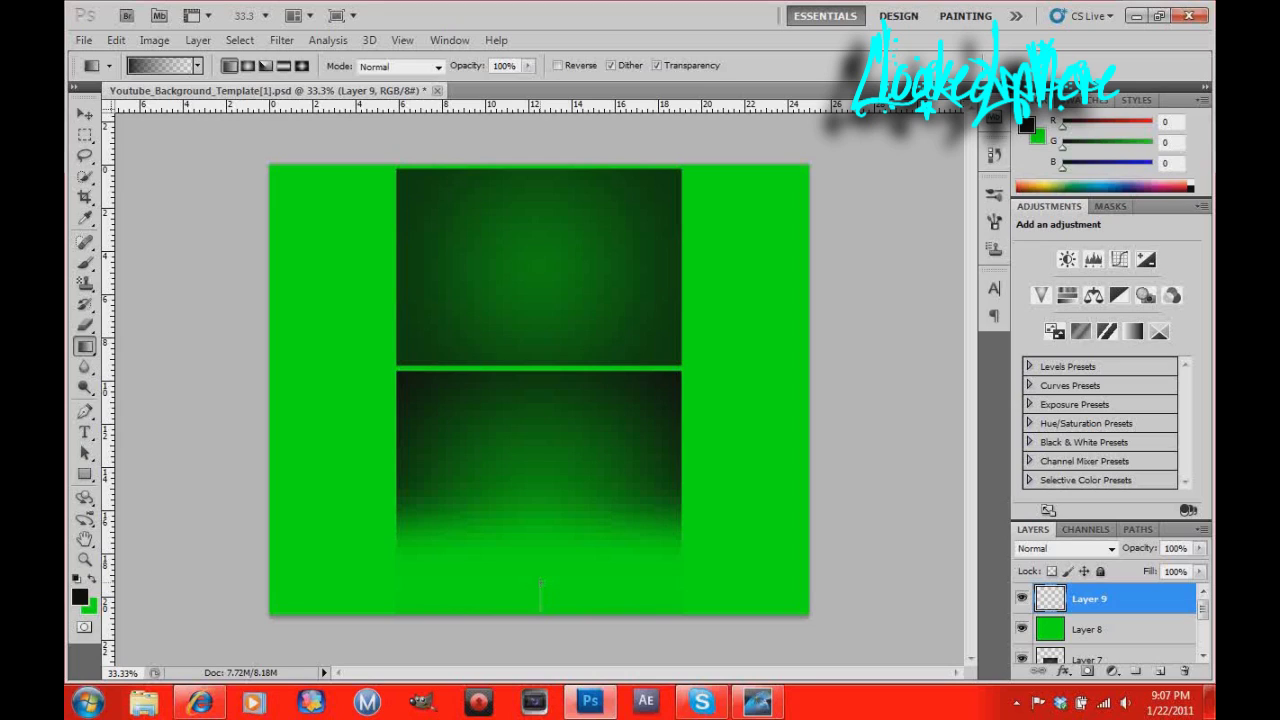
left_click_drag(540, 580, 540, 582)
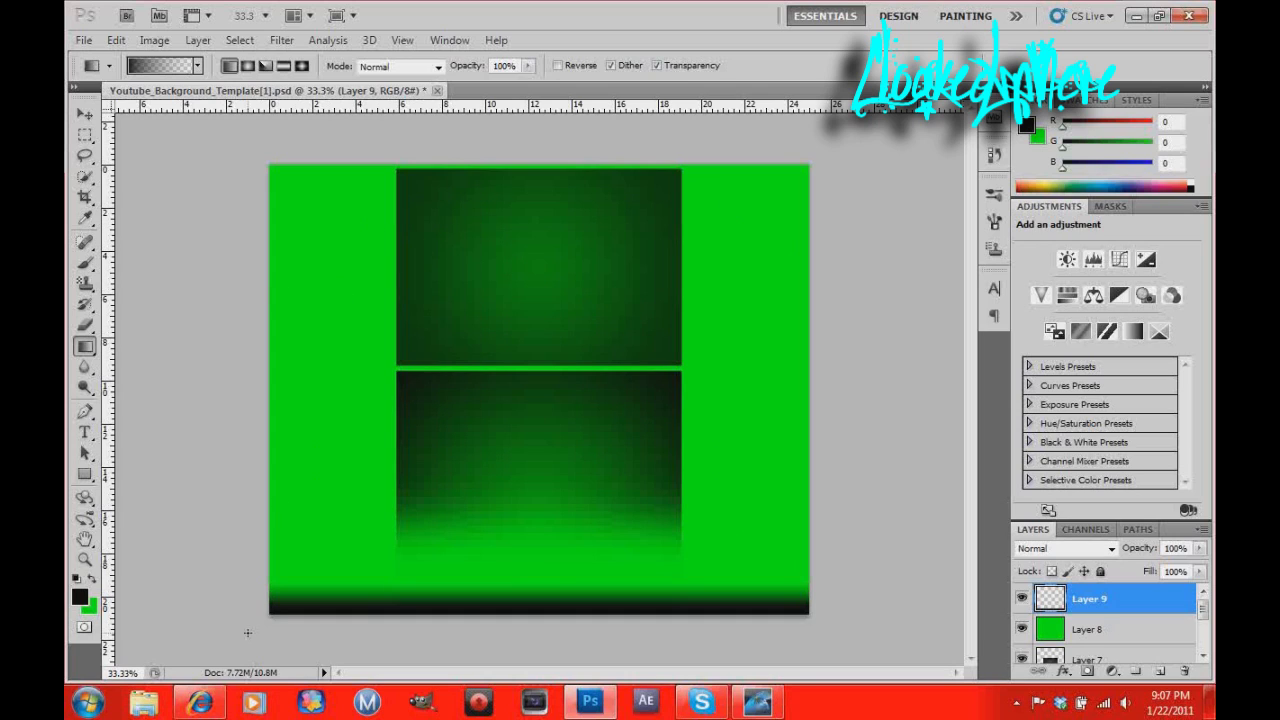
Switch to Internet Explorer and search Google Images for "Call of duty Render".
left_click(205, 706)
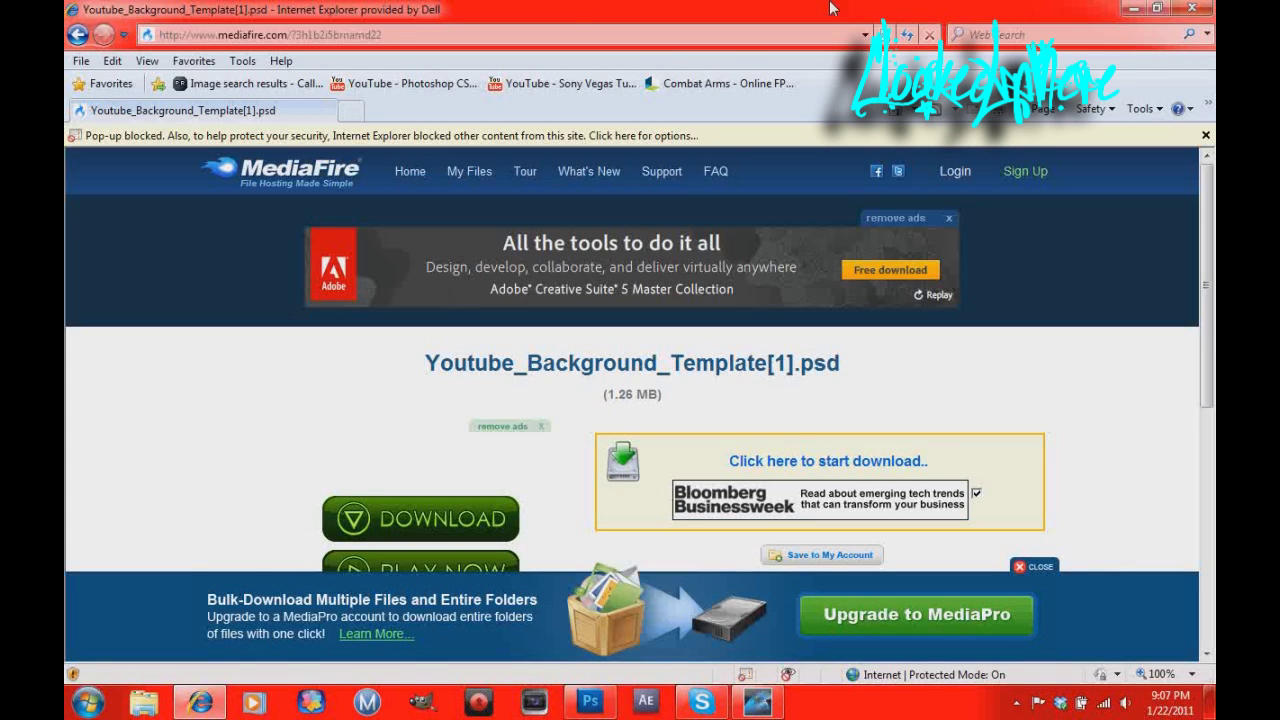
left_click(428, 36)
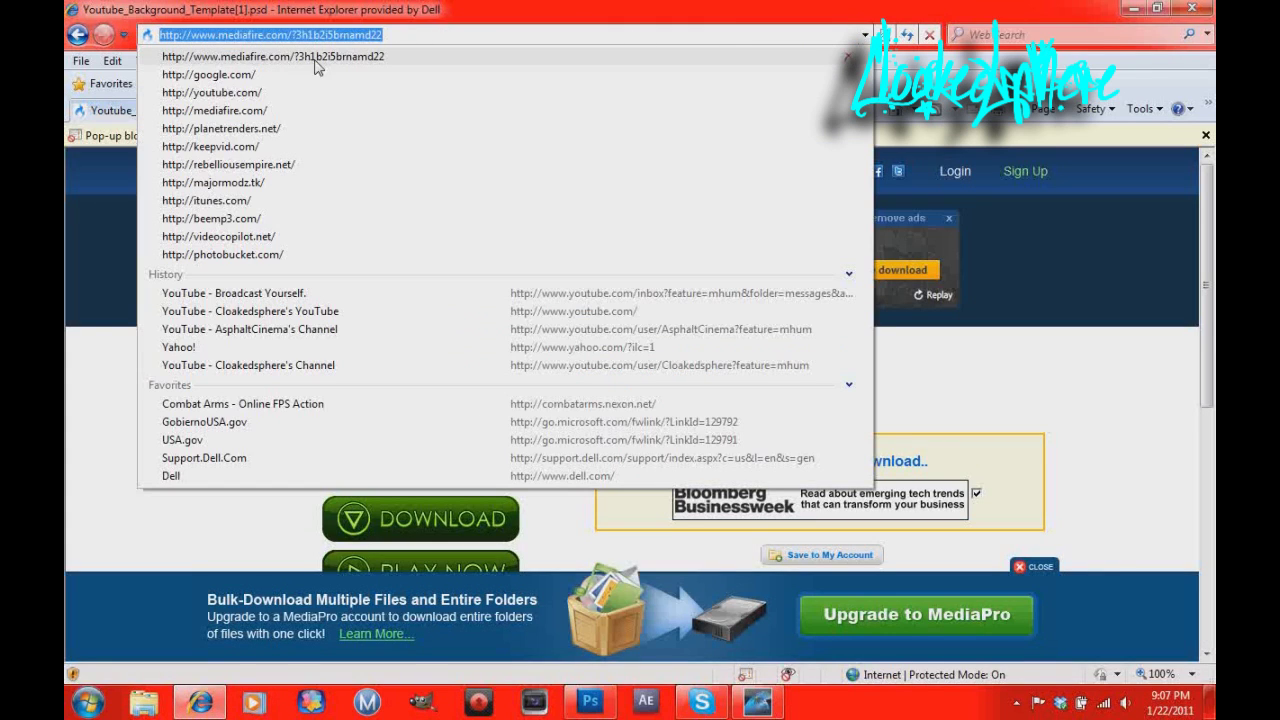
left_click(277, 72)
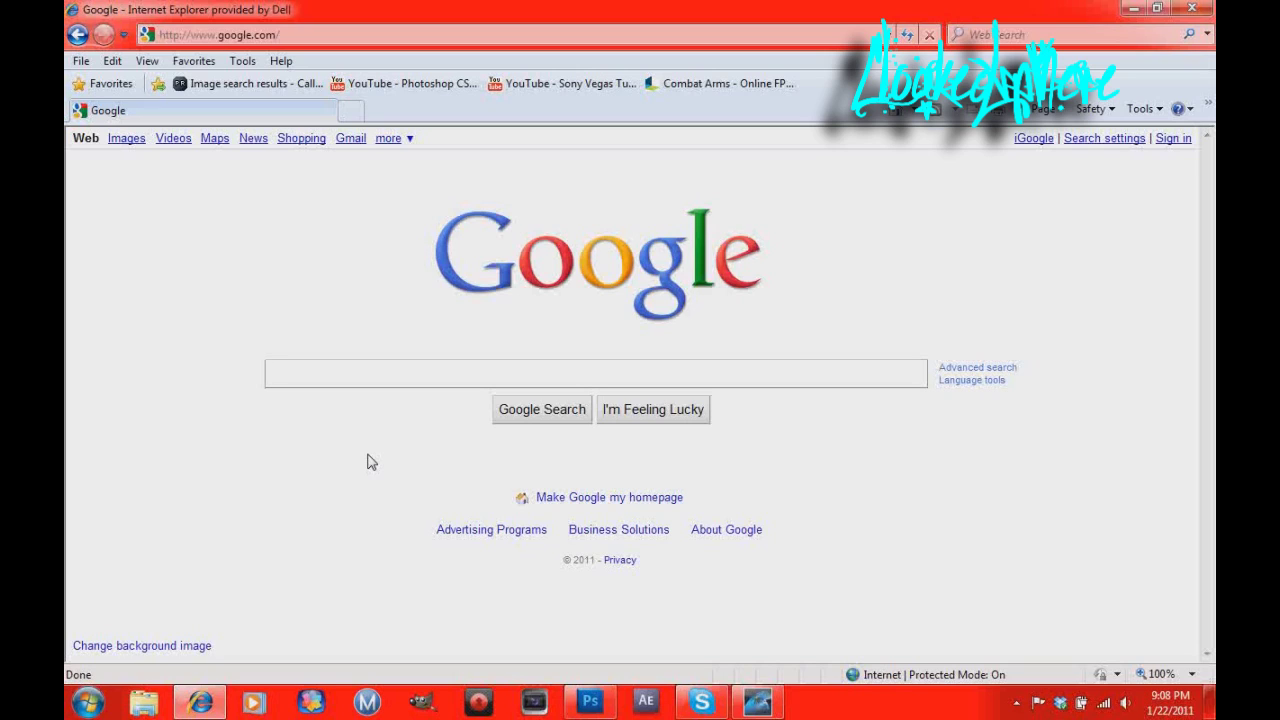
type("Call o")
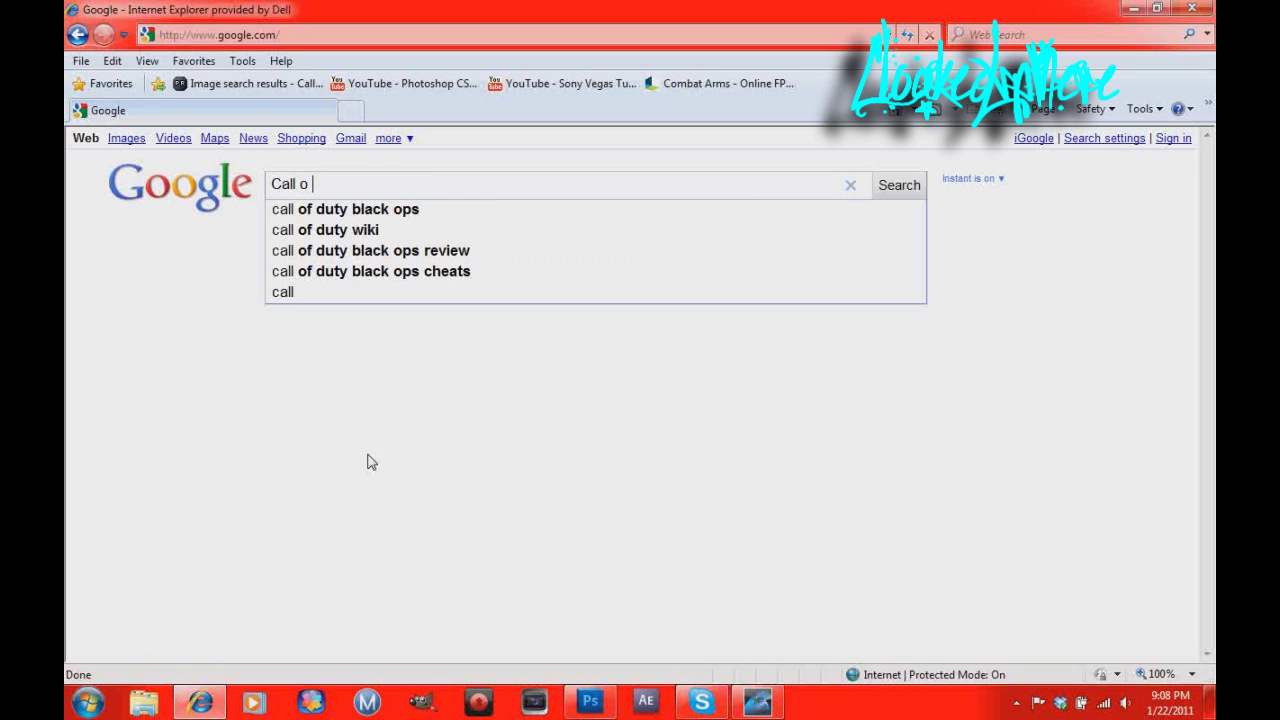
type("f duty ")
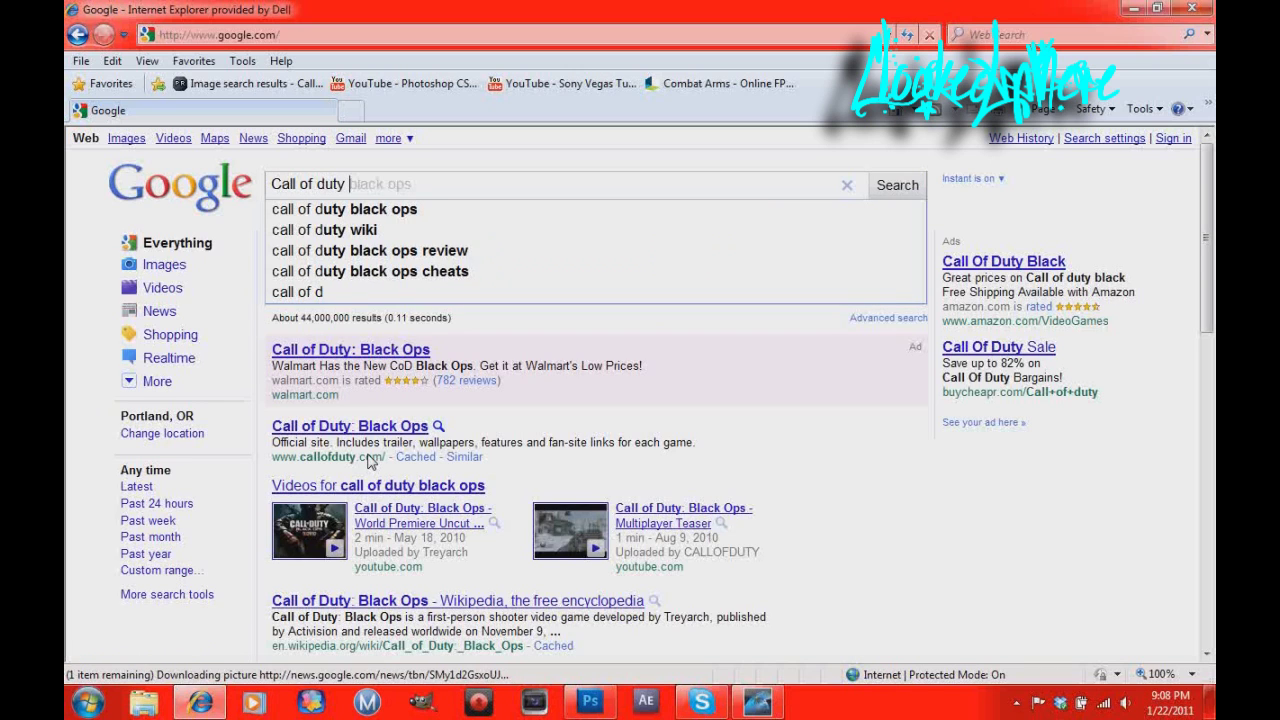
type("Render")
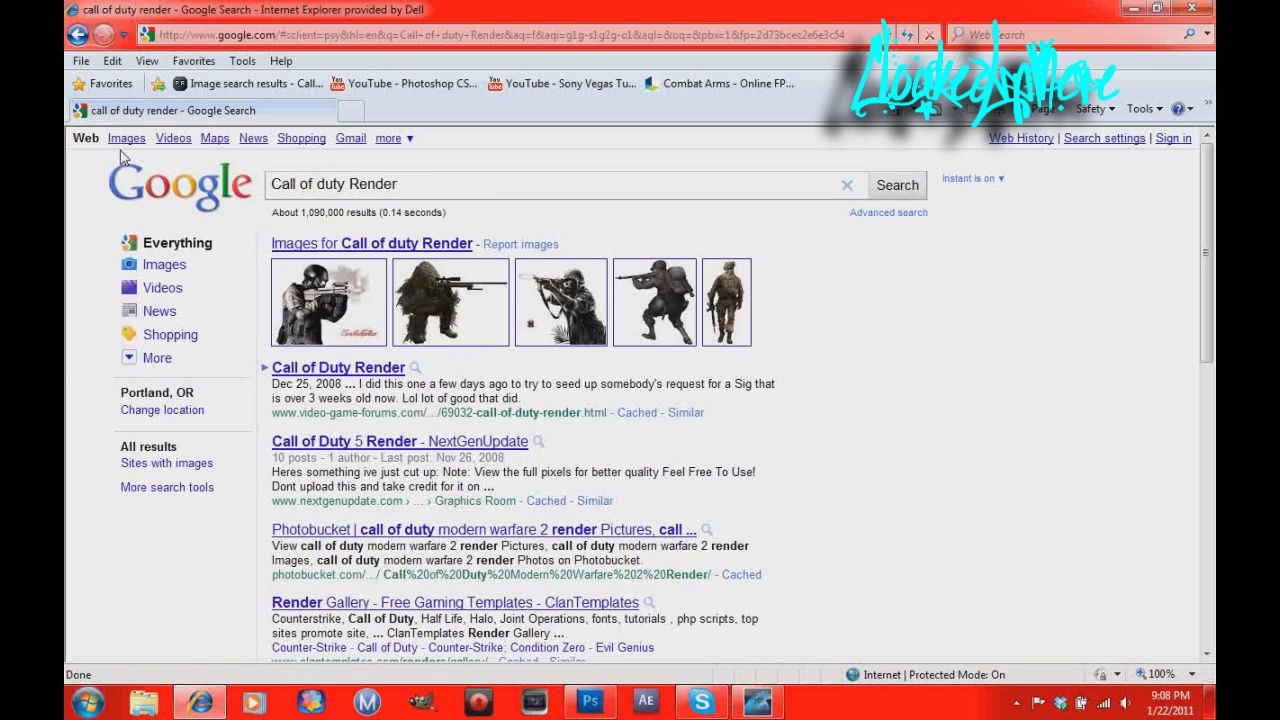
left_click(124, 137)
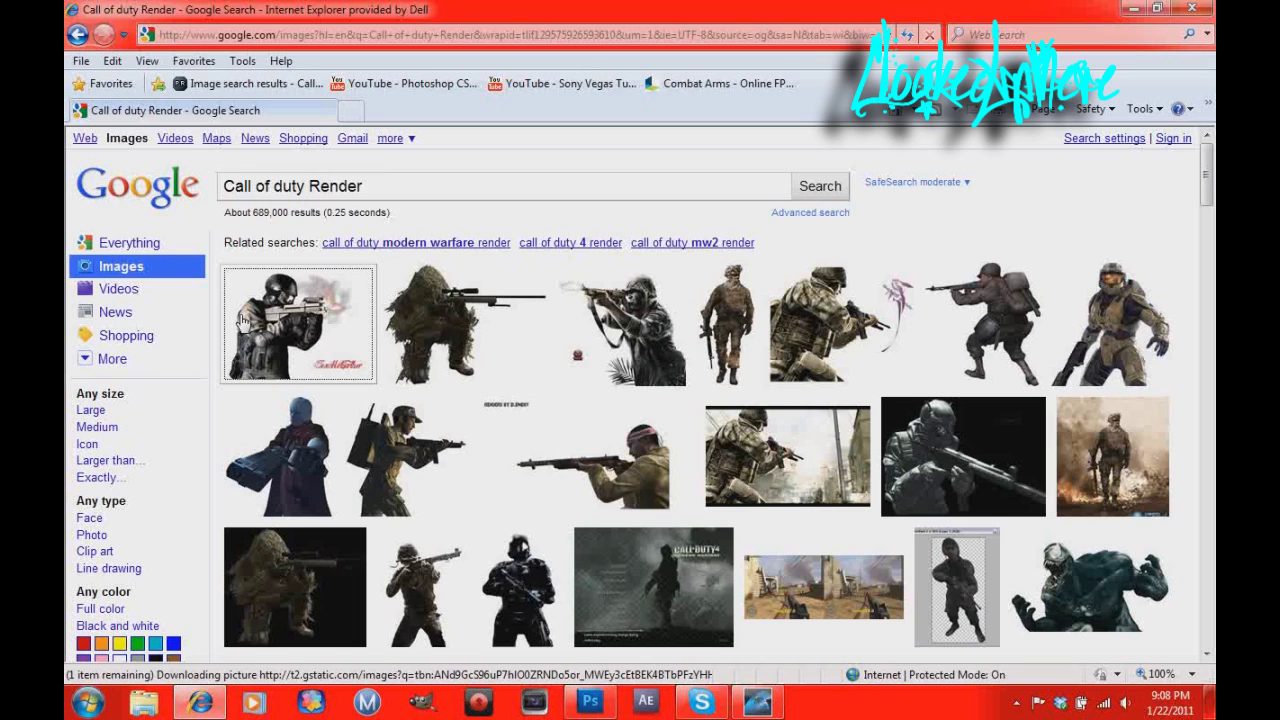
Open the full-size version of biokill_request_render.png, the helmeted soldier render, from the image results.
mouse_move(241, 320)
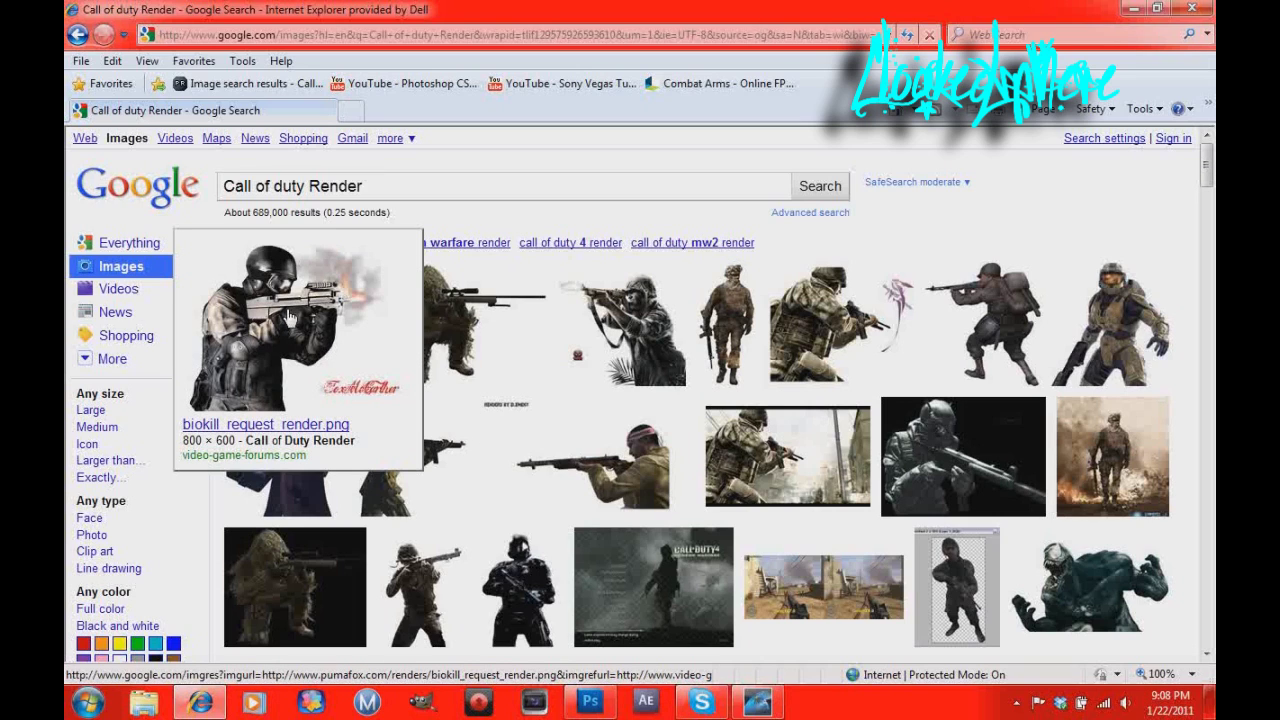
left_click(327, 341)
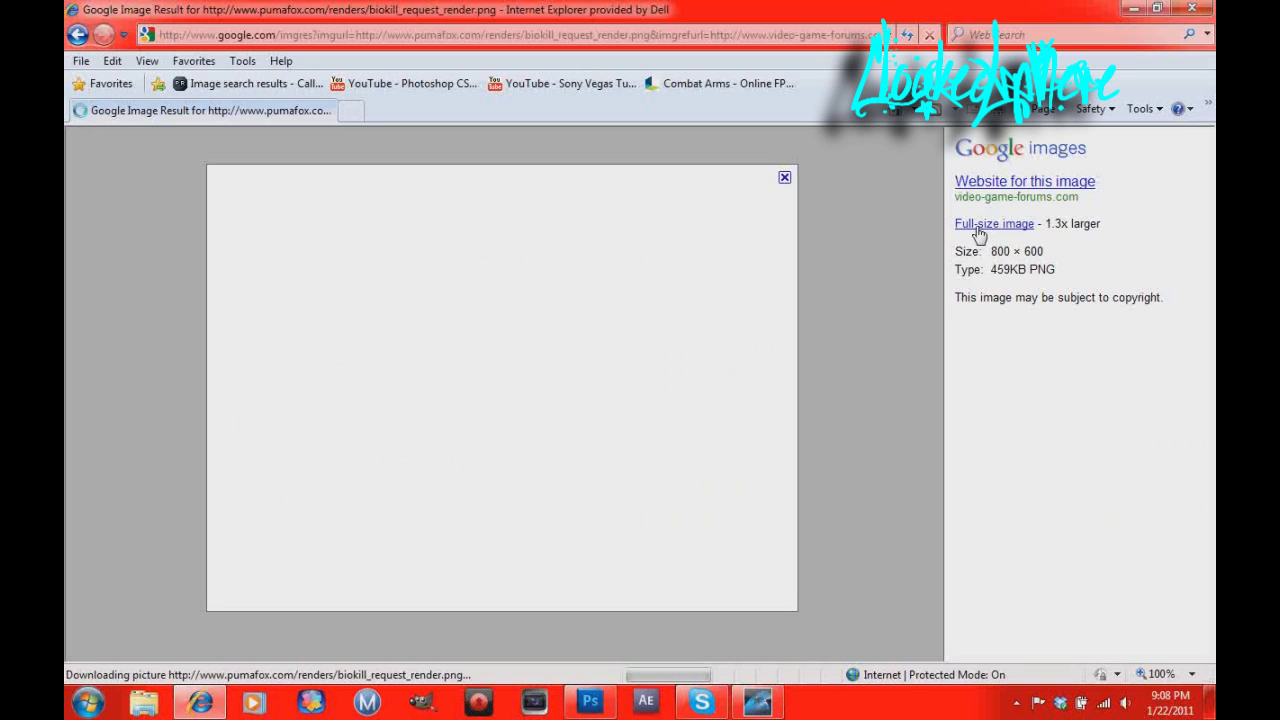
left_click(978, 228)
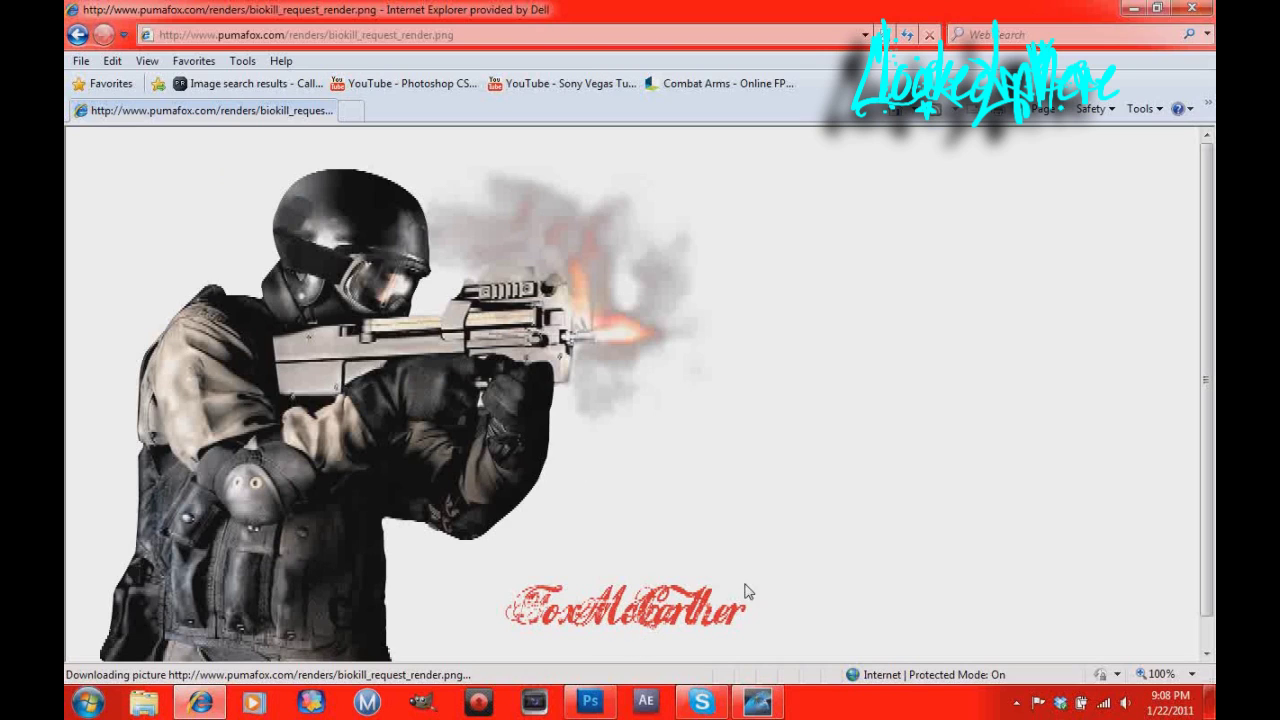
Save the soldier render to the Pictures library as YoutubeTutorial.png.
right_click(478, 388)
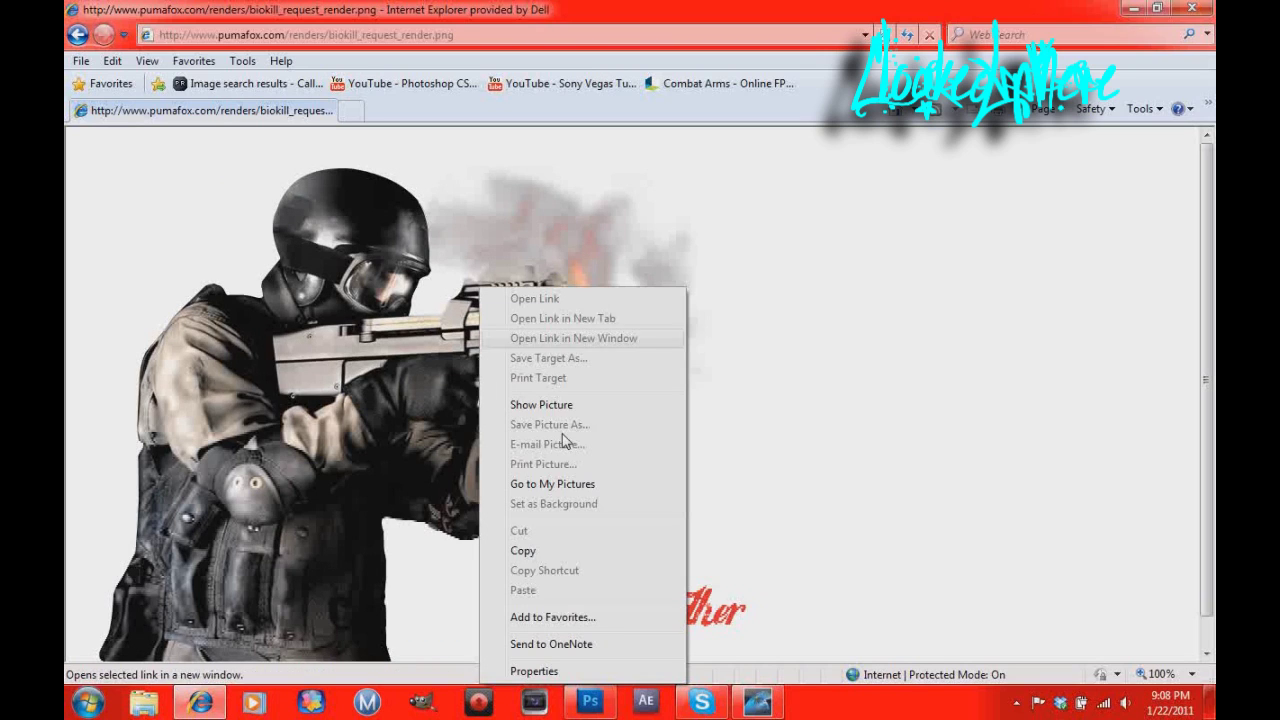
left_click(344, 396)
right_click(345, 392)
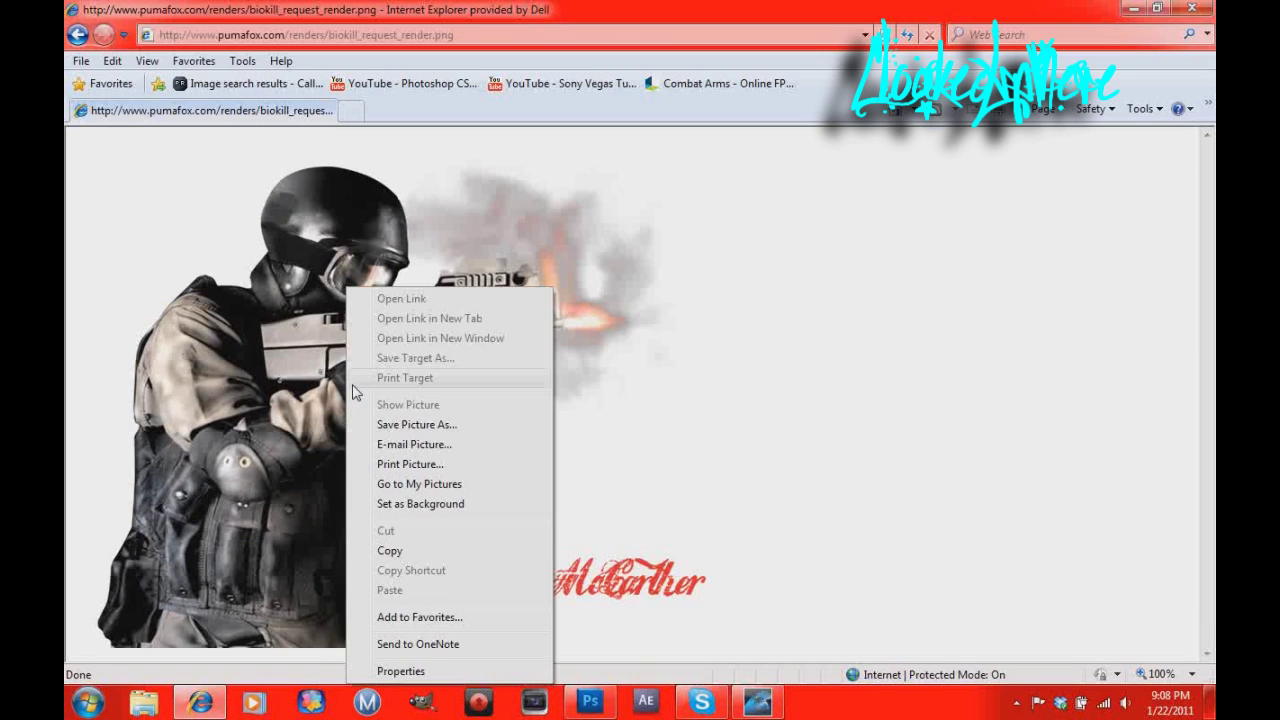
left_click(440, 425)
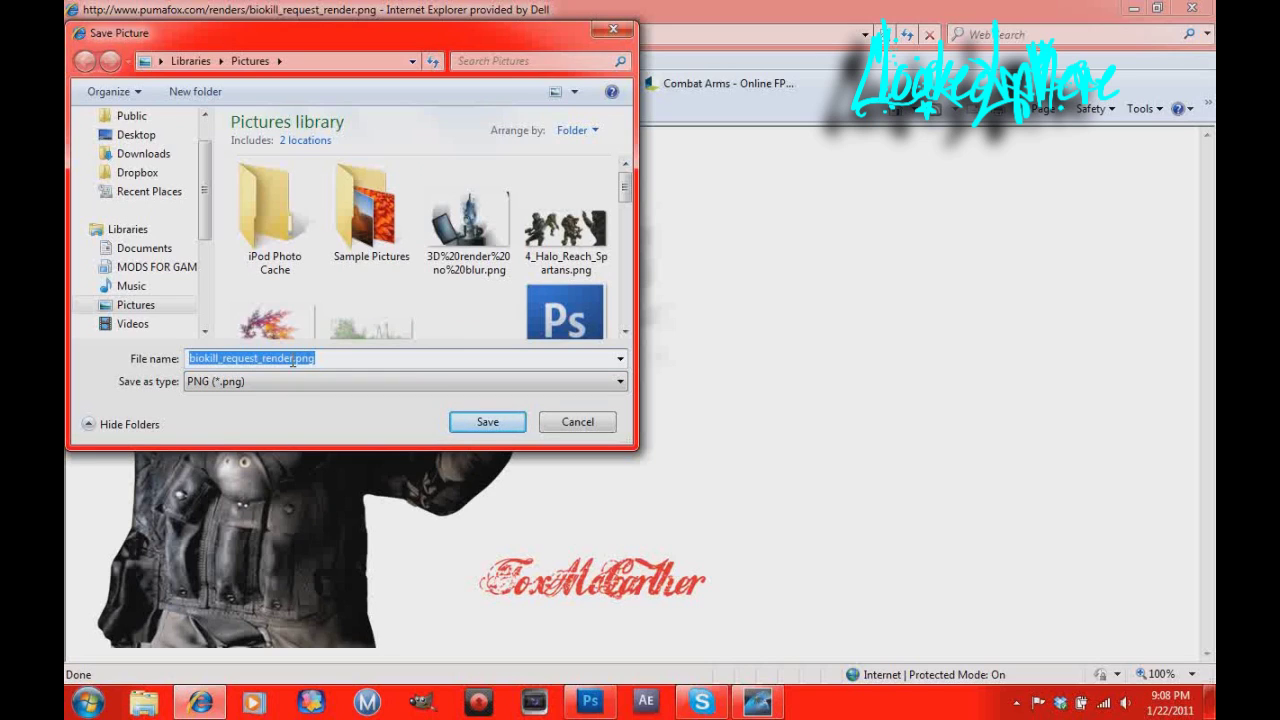
left_click_drag(293, 362, 182, 360)
key("BackSpace")
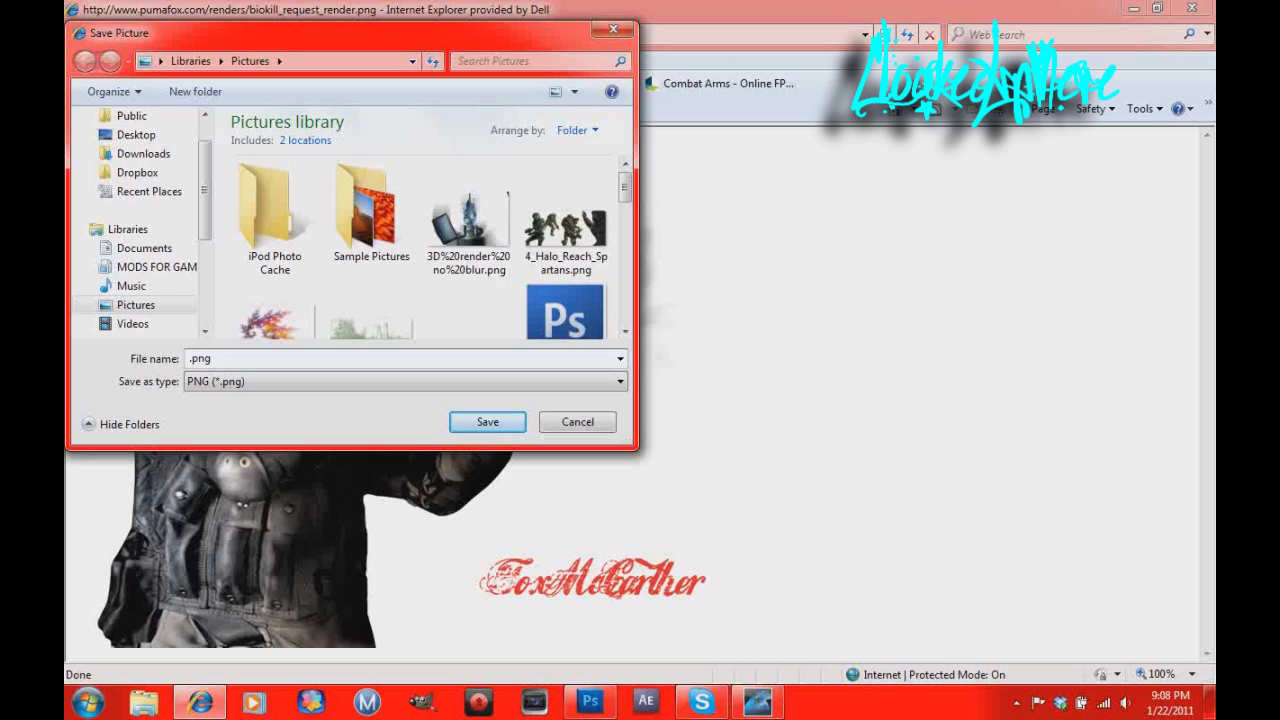
type("YoutubeTutorial")
left_click(490, 422)
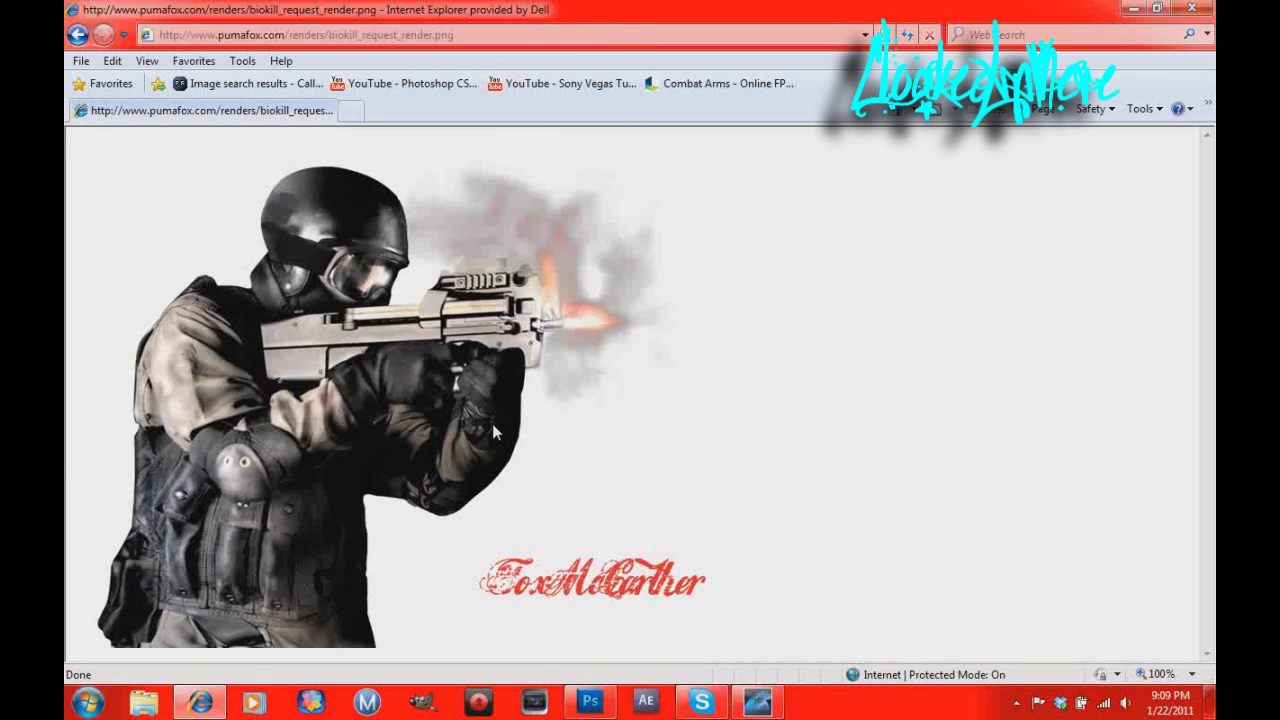
Return to Photoshop and open YoutubeTutorial.png from the Pictures library.
left_click(1133, 9)
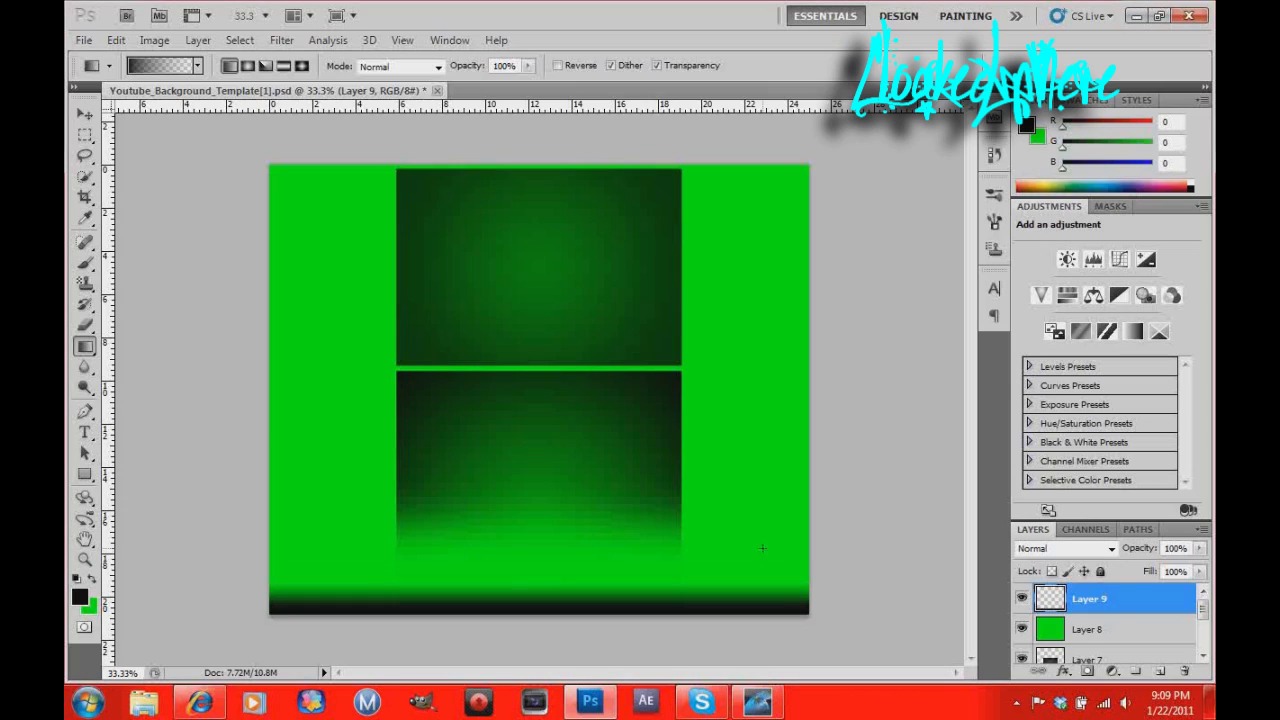
left_click(85, 41)
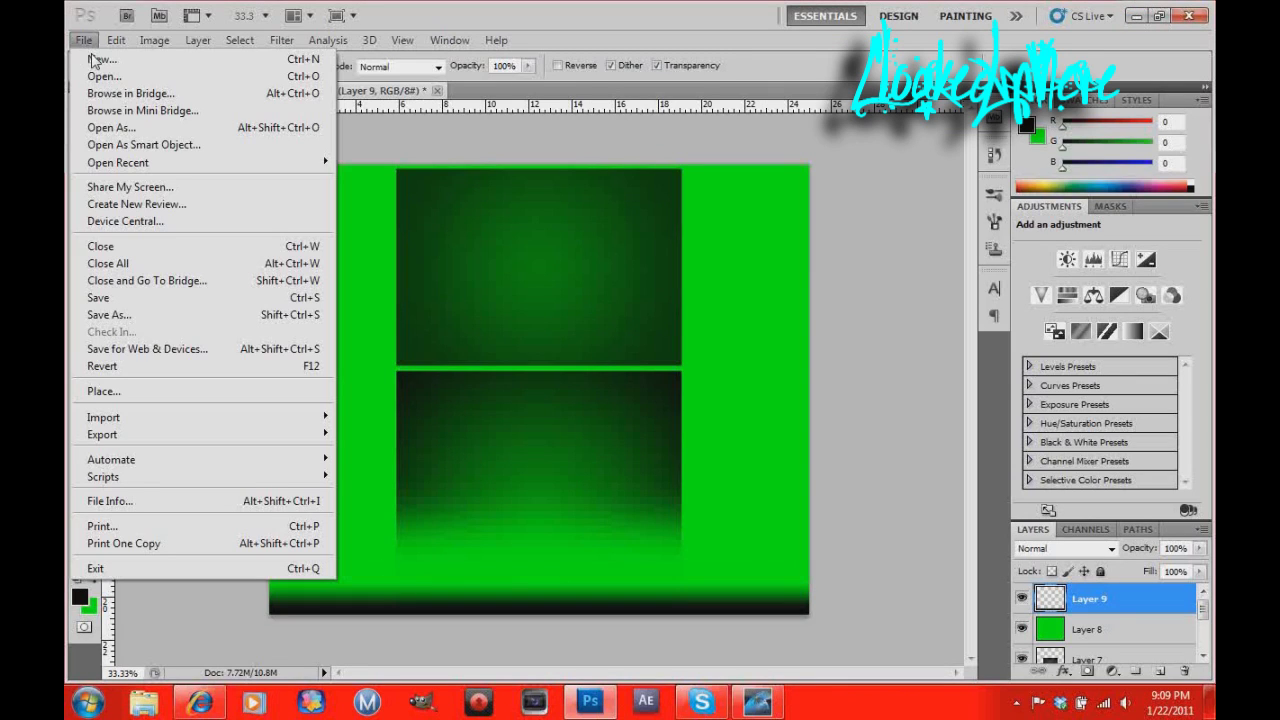
left_click(100, 77)
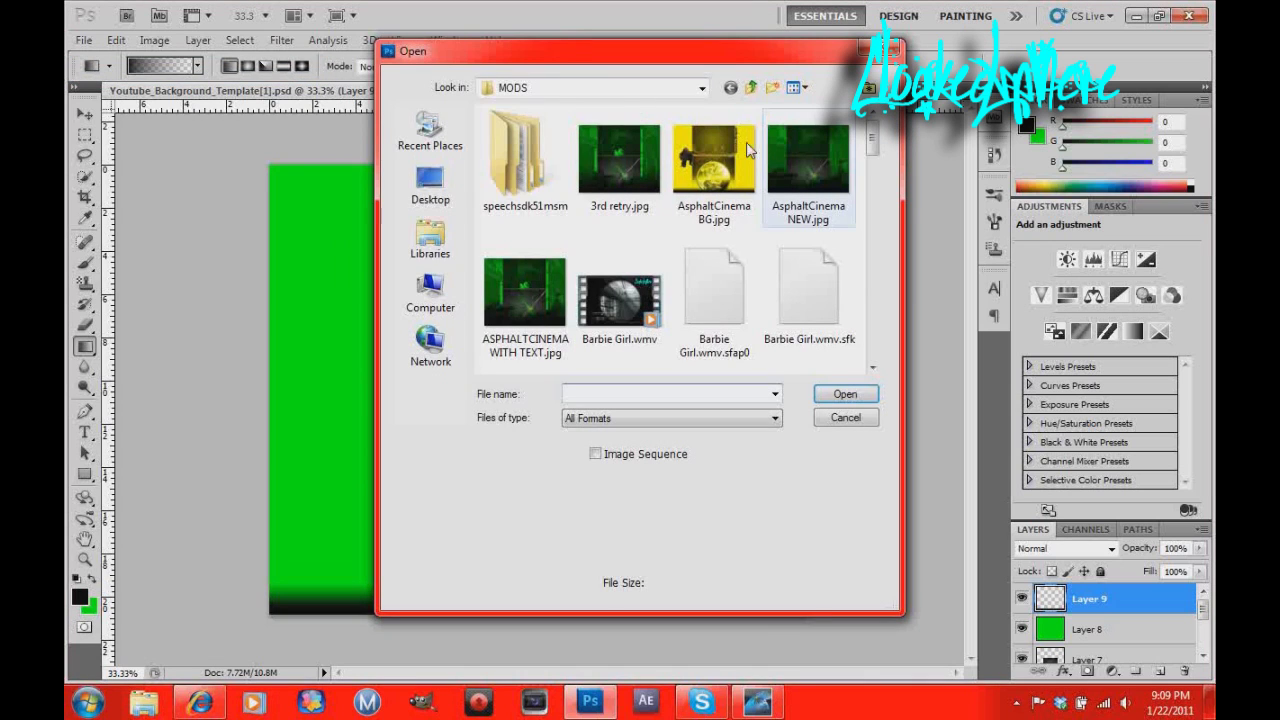
left_click_drag(872, 140, 865, 343)
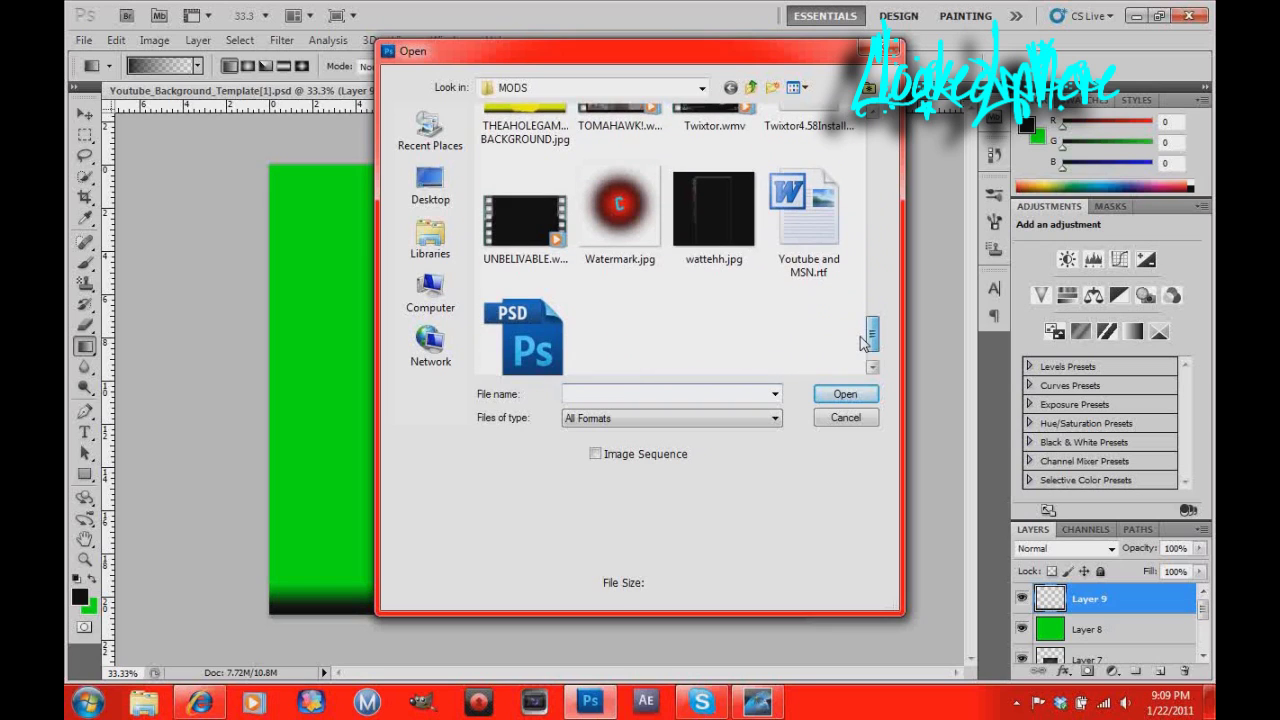
left_click(432, 242)
double_click(712, 178)
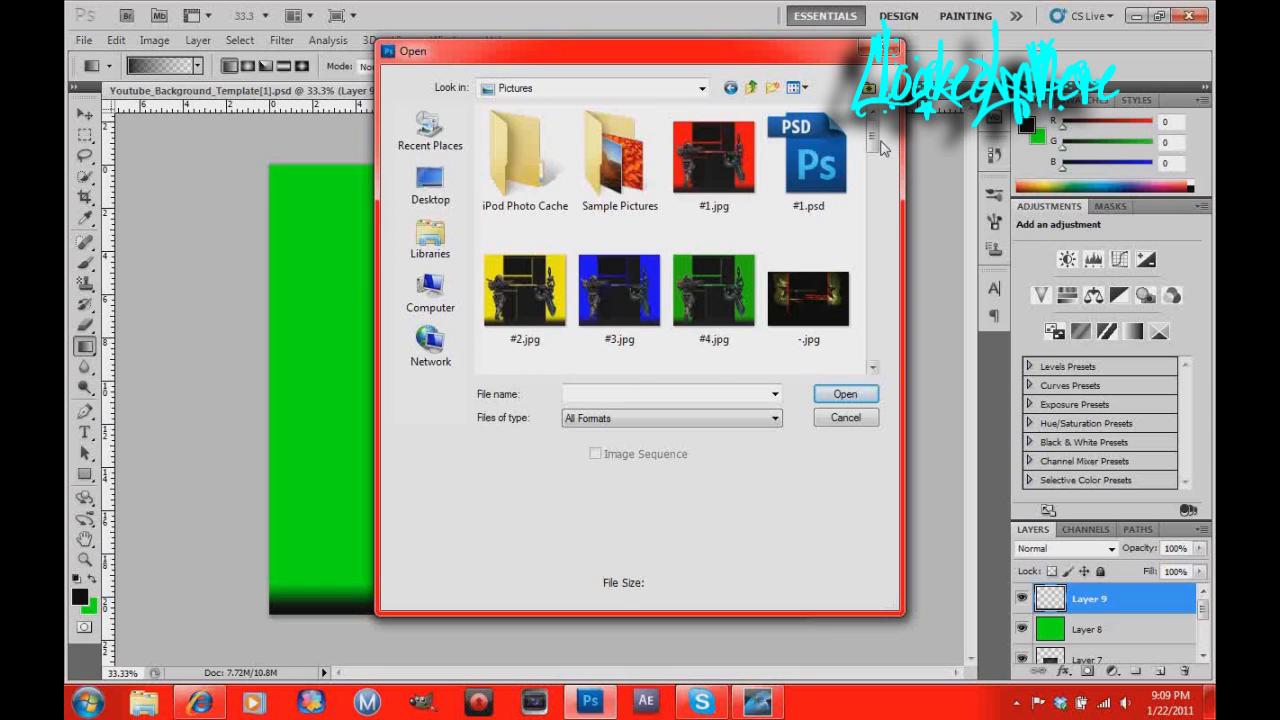
left_click_drag(878, 140, 874, 342)
double_click(700, 340)
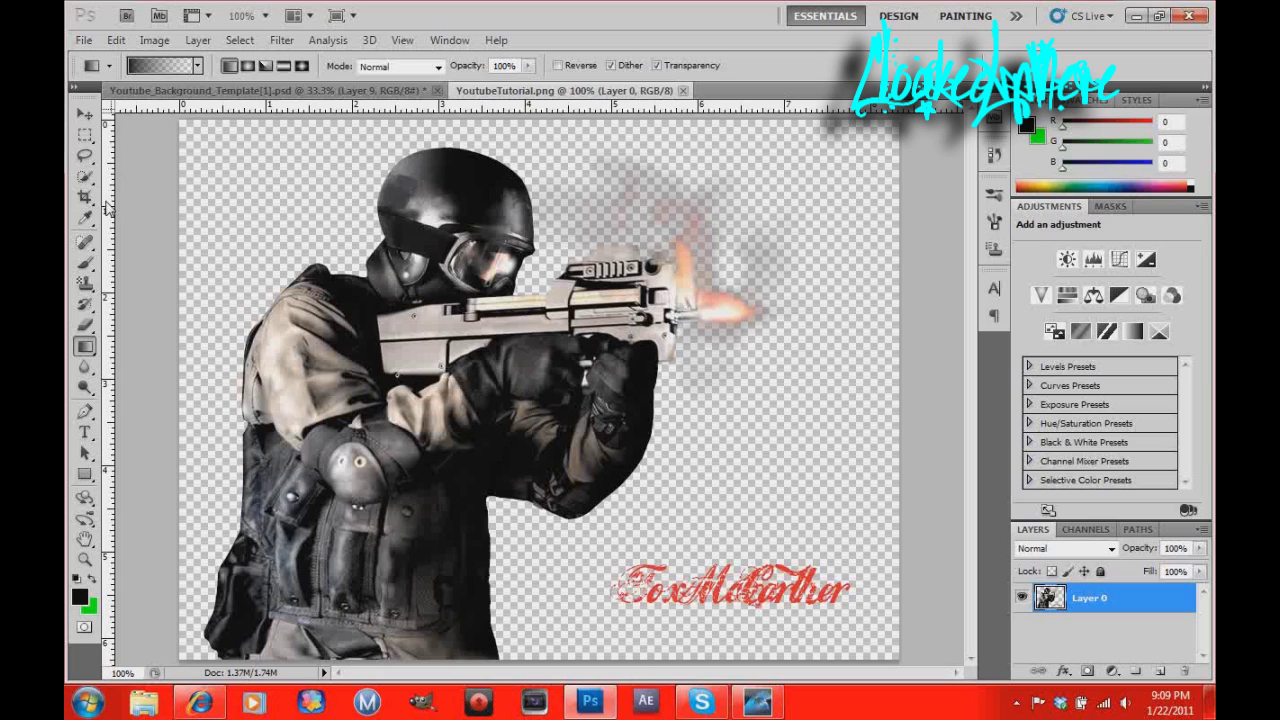
Select the red signature below the gun with a rectangular marquee and delete it from the render.
left_click(84, 136)
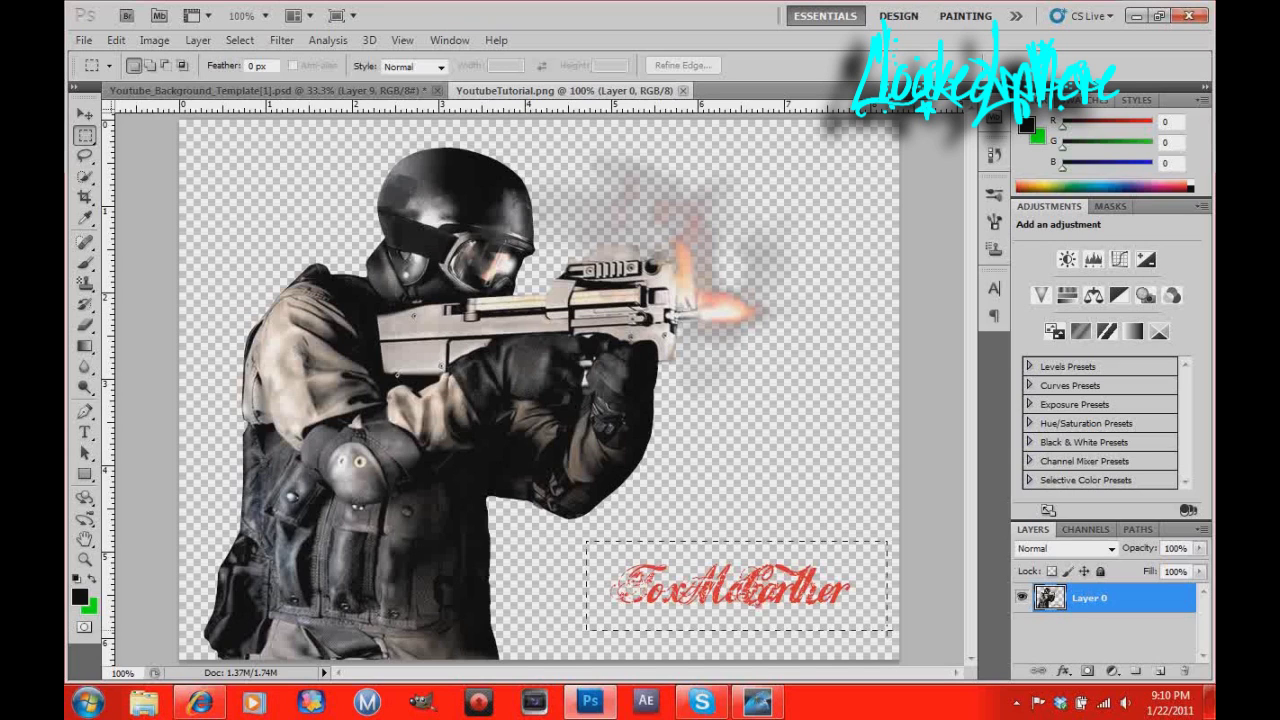
left_click_drag(888, 630, 885, 631)
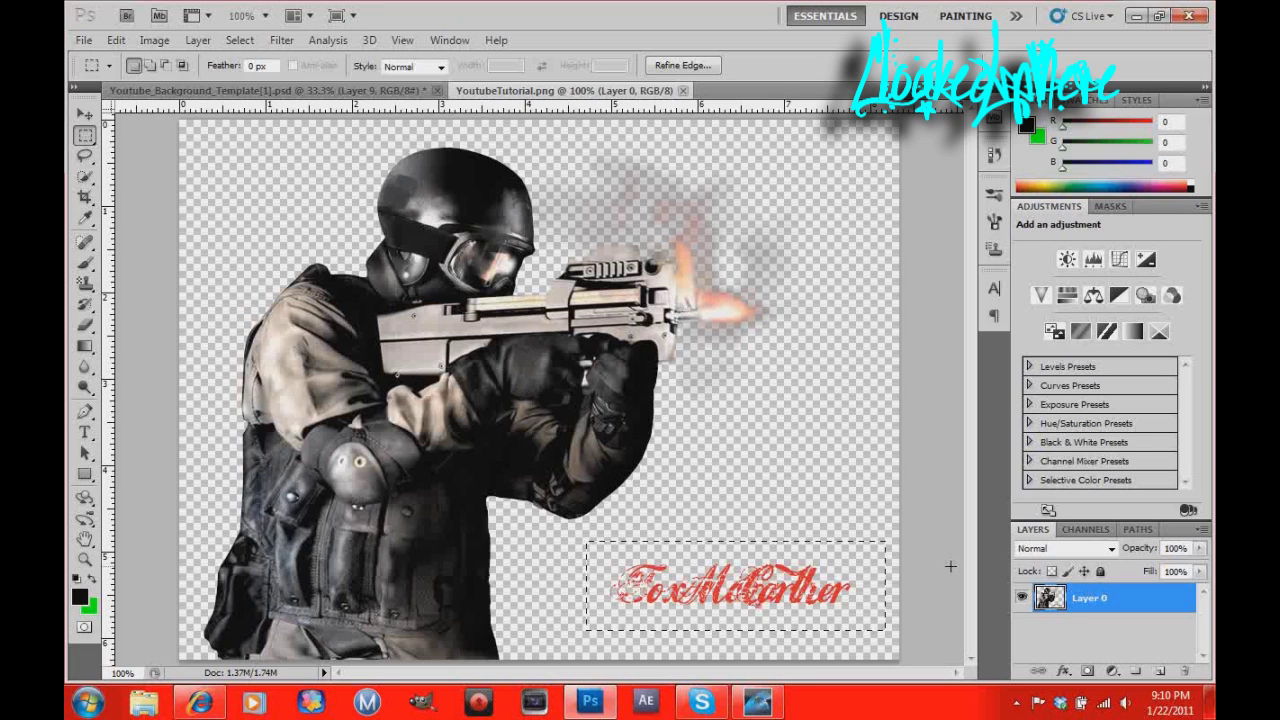
key("Delete")
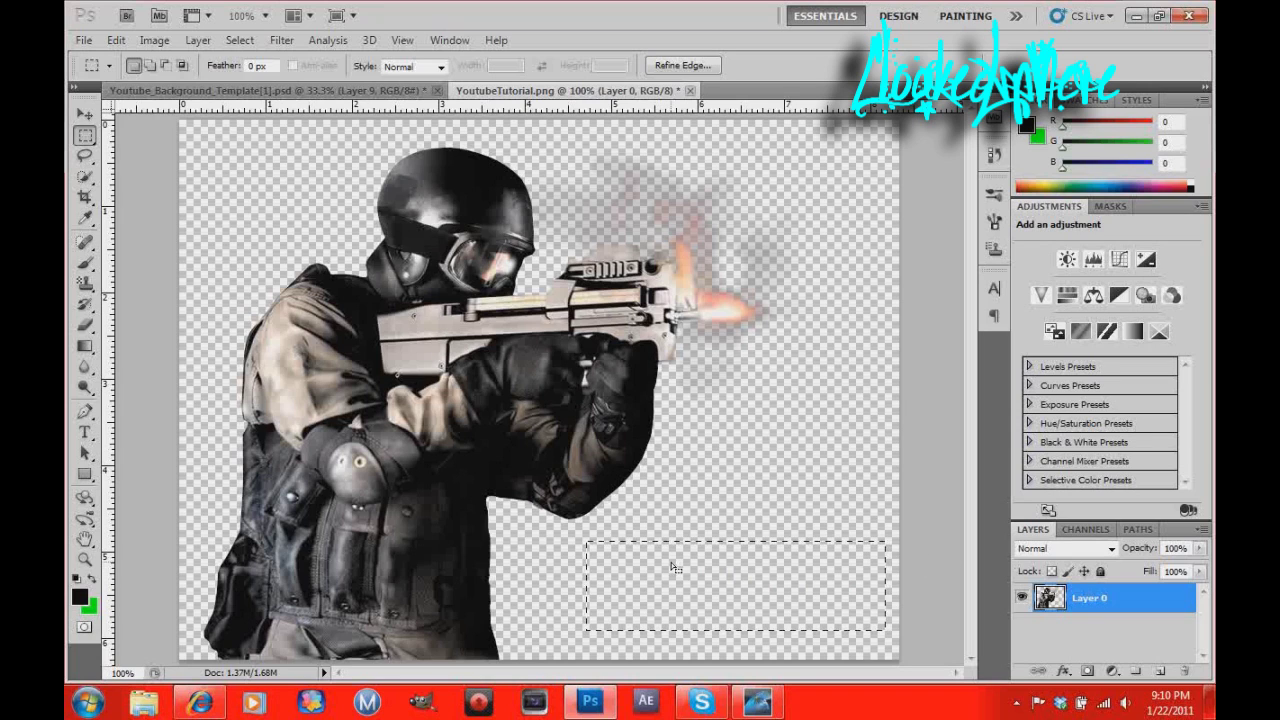
Copy the whole soldier render and paste it onto a new layer above Layer 9 in the YouTube background template.
key("ctrl+a")
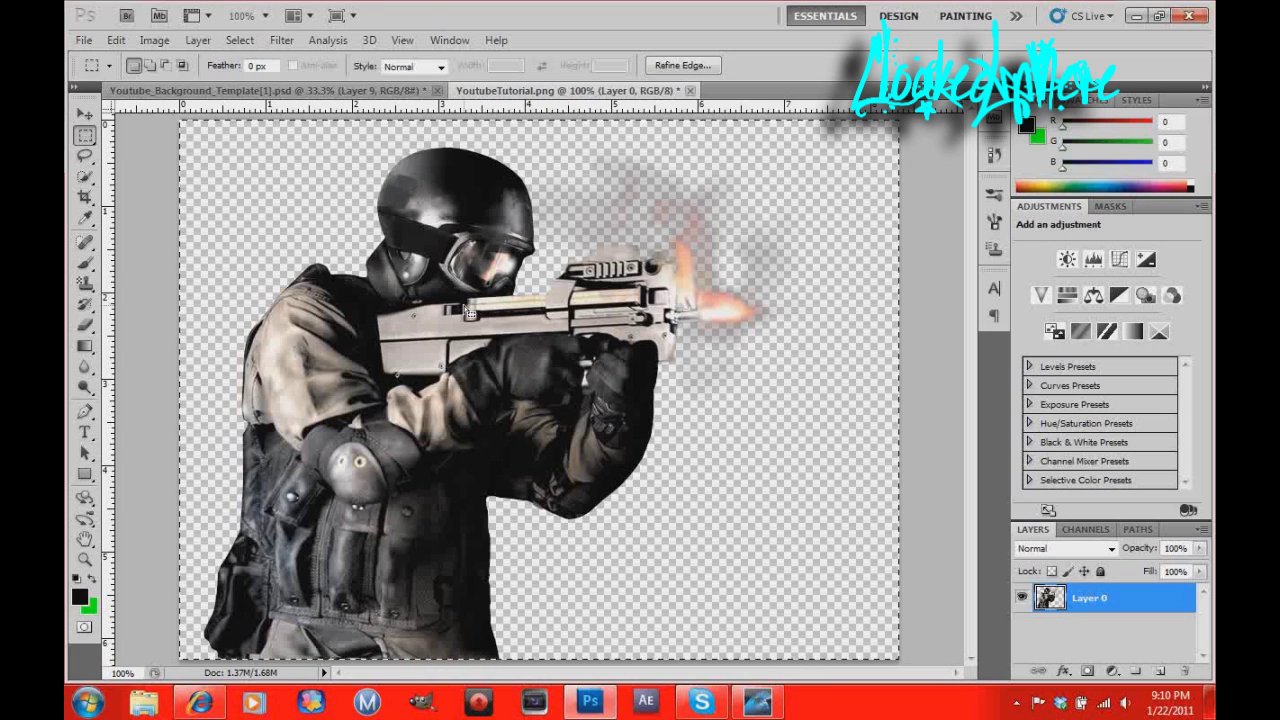
left_click(264, 92)
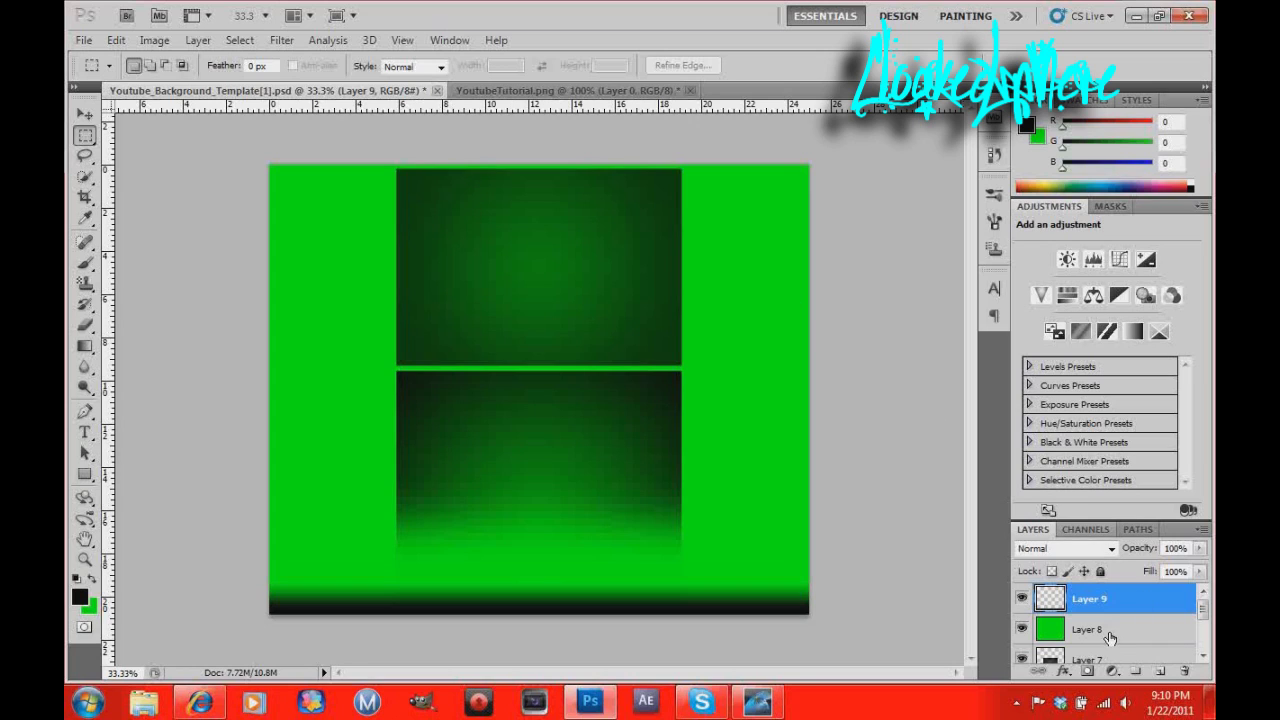
left_click(1160, 672)
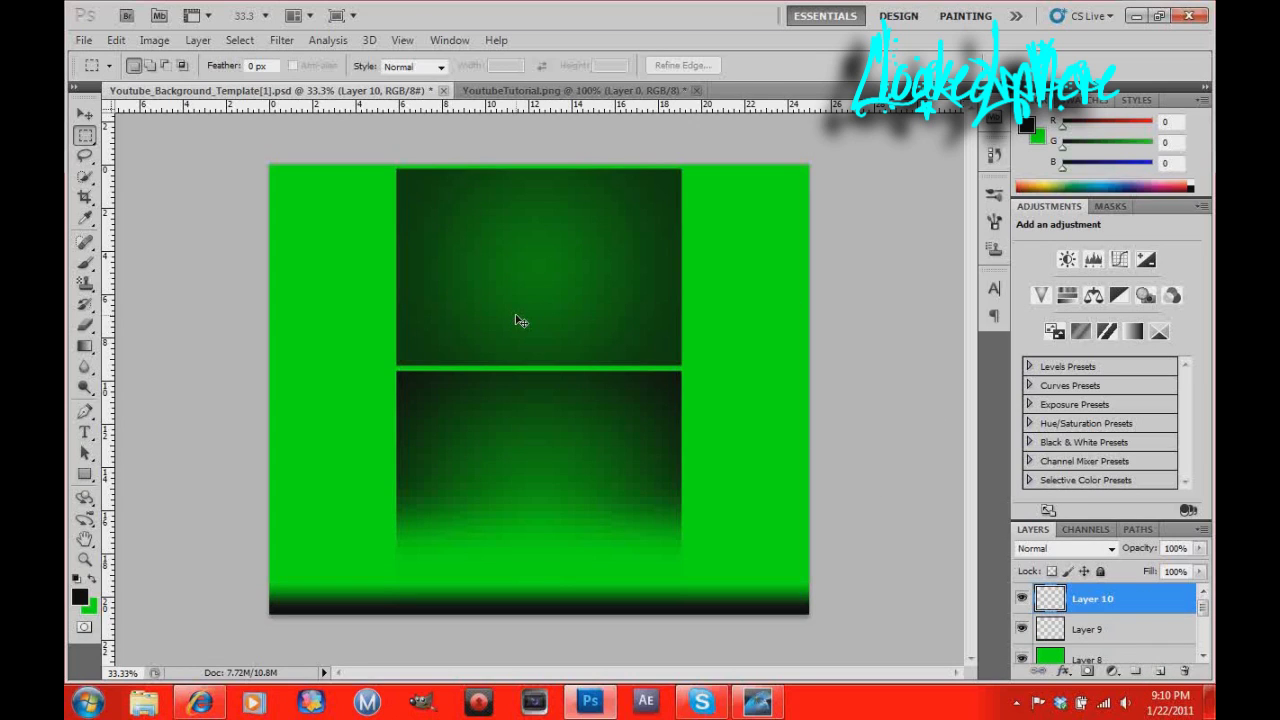
key("ctrl+v")
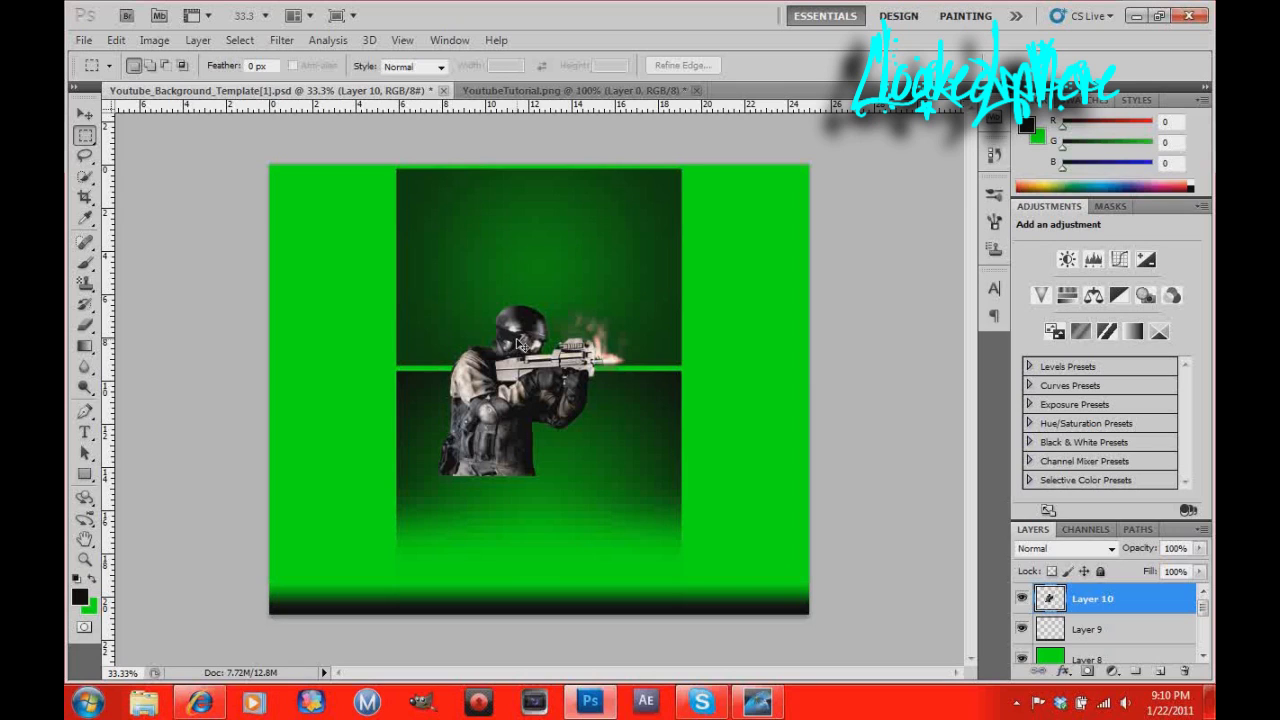
Scale the soldier render to about 115.55% with Free Transform, place it at the canvas's lower-left corner, and apply the transformation.
left_click_drag(512, 355, 477, 320)
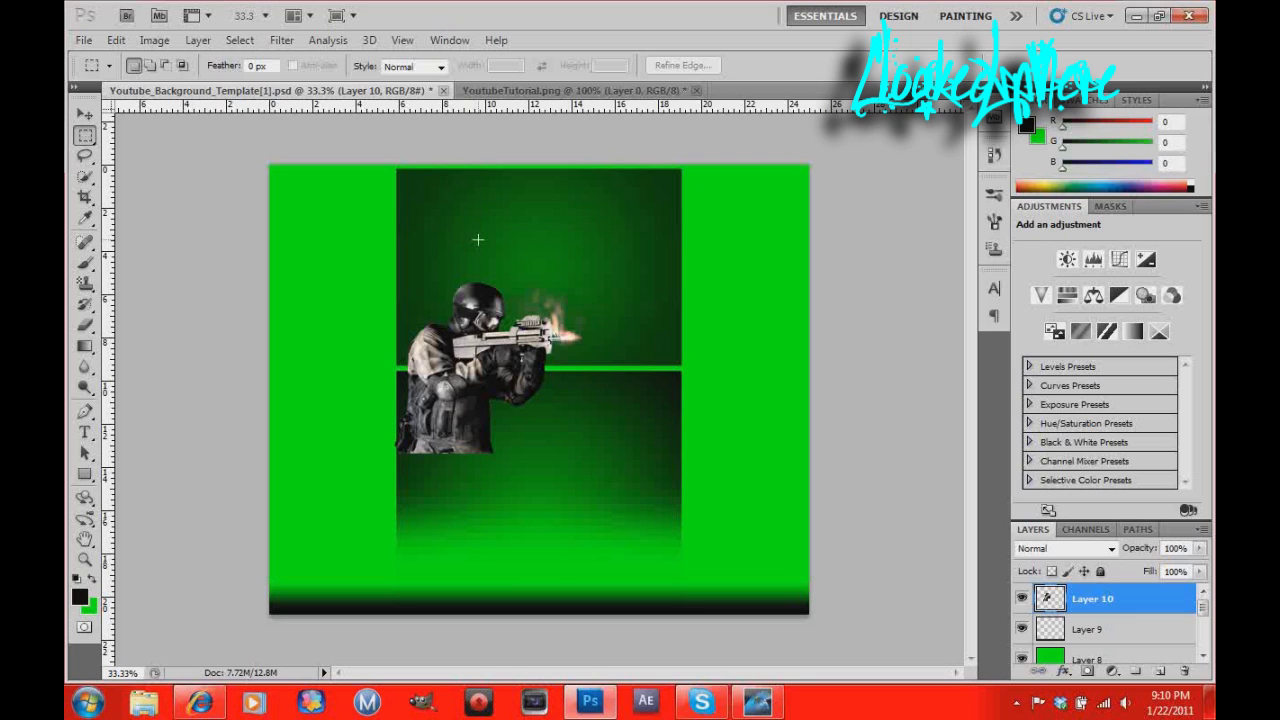
key("ctrl+t")
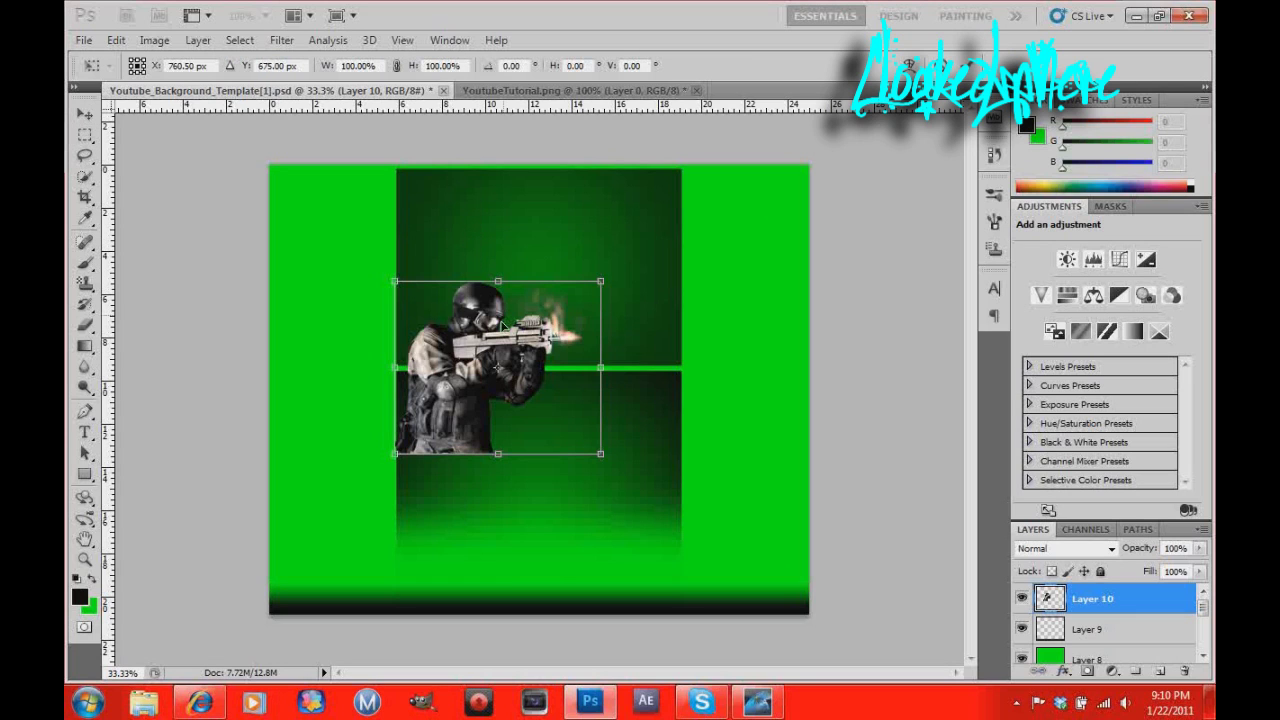
left_click_drag(498, 333, 520, 472)
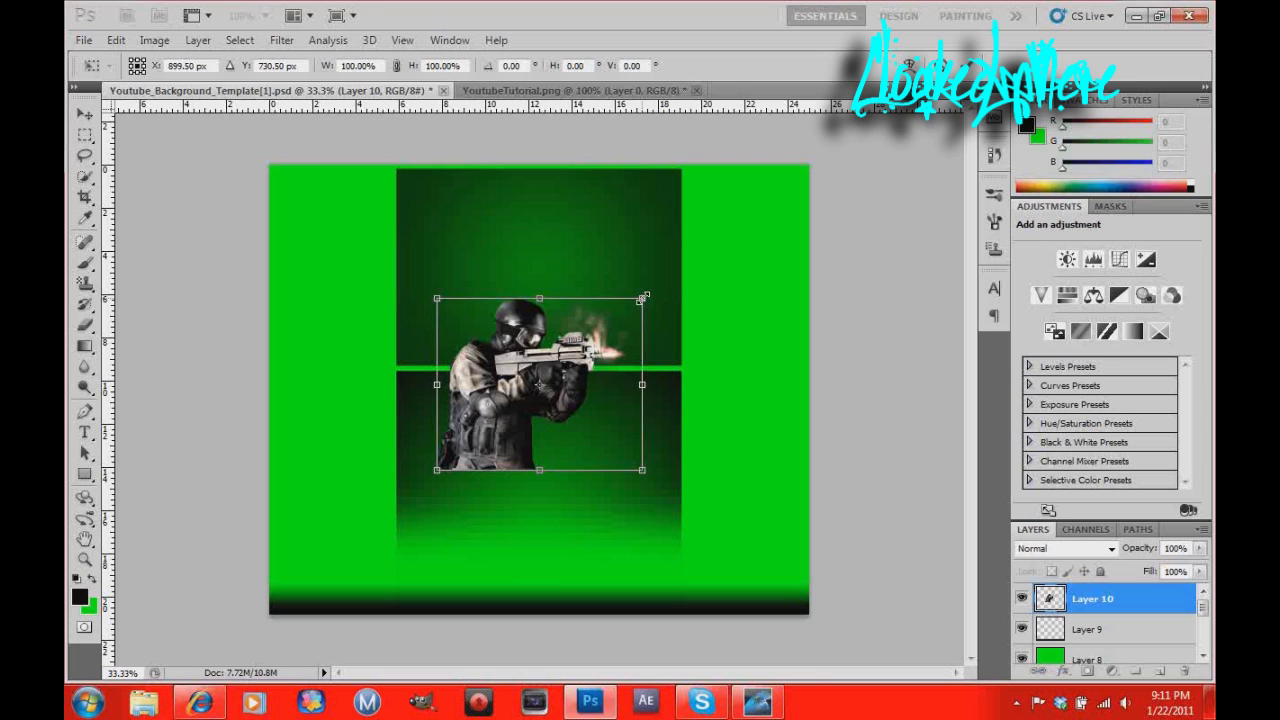
left_click_drag(644, 297, 679, 276)
left_click_drag(604, 337, 453, 481)
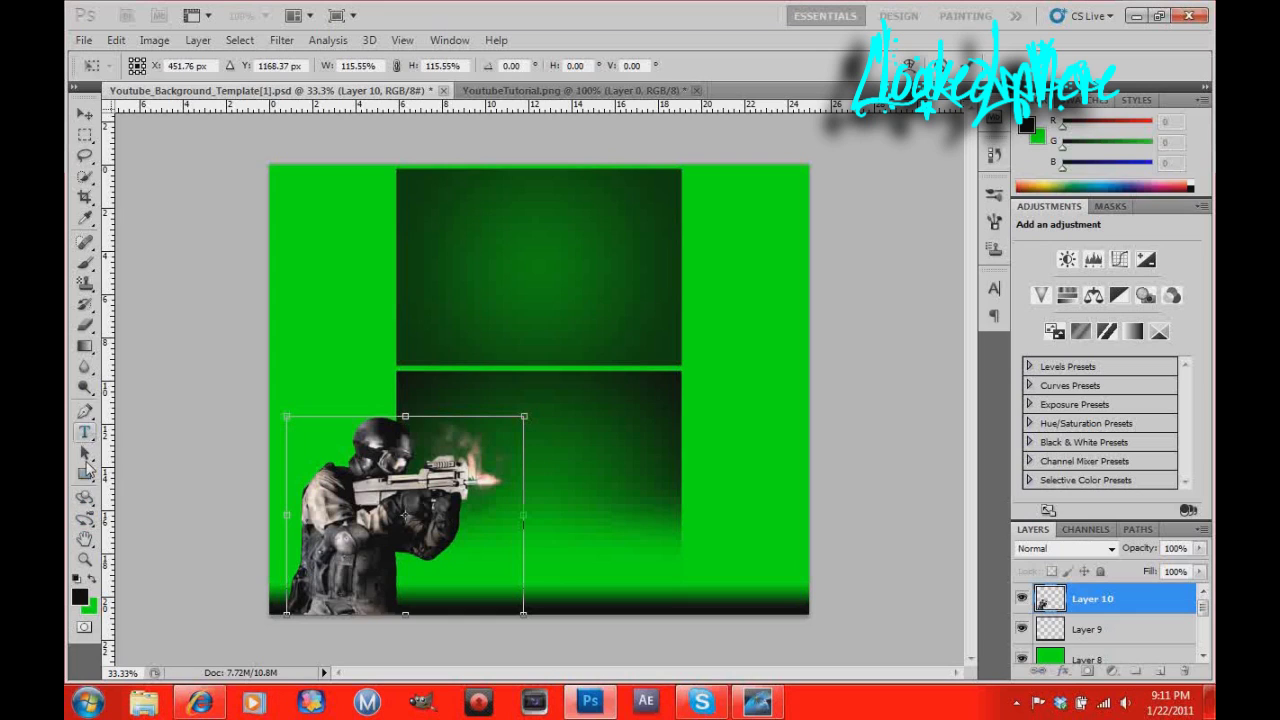
left_click(85, 455)
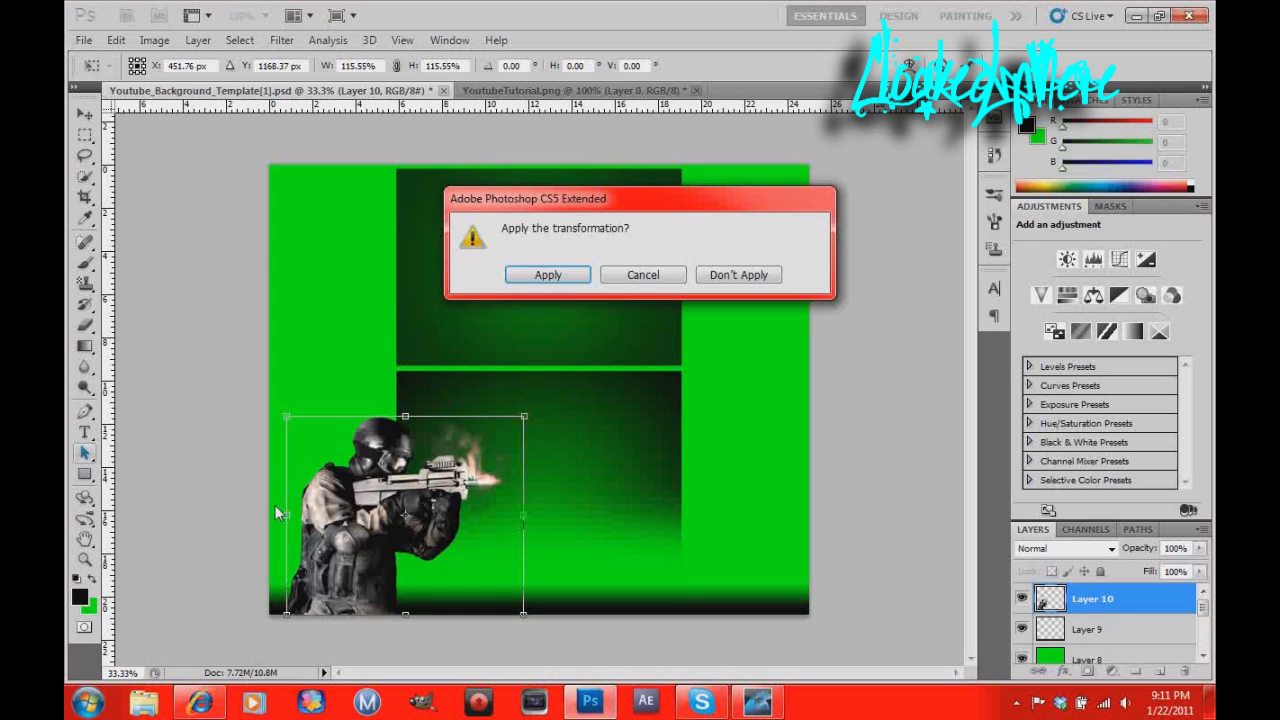
left_click(548, 276)
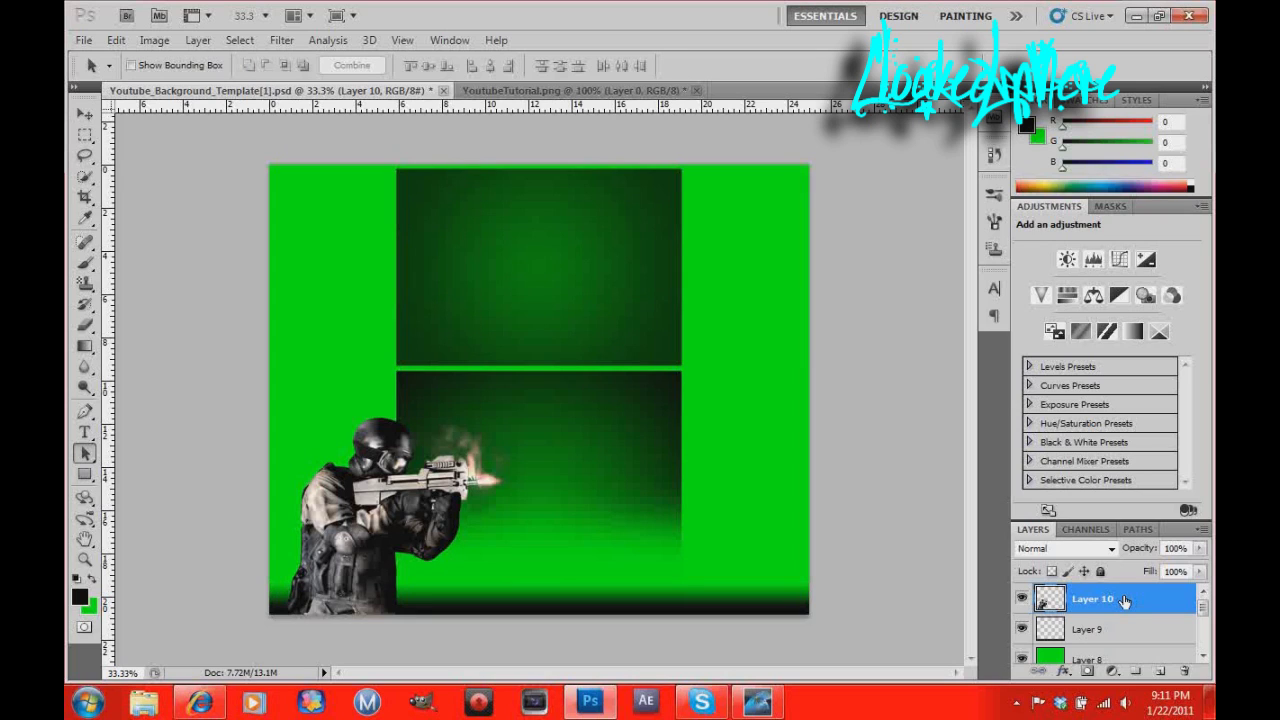
Move the soldier's Layer 10 beneath the black gradient on Layer 9, keeping it above Layer 8.
left_click_drag(1124, 600, 1121, 655)
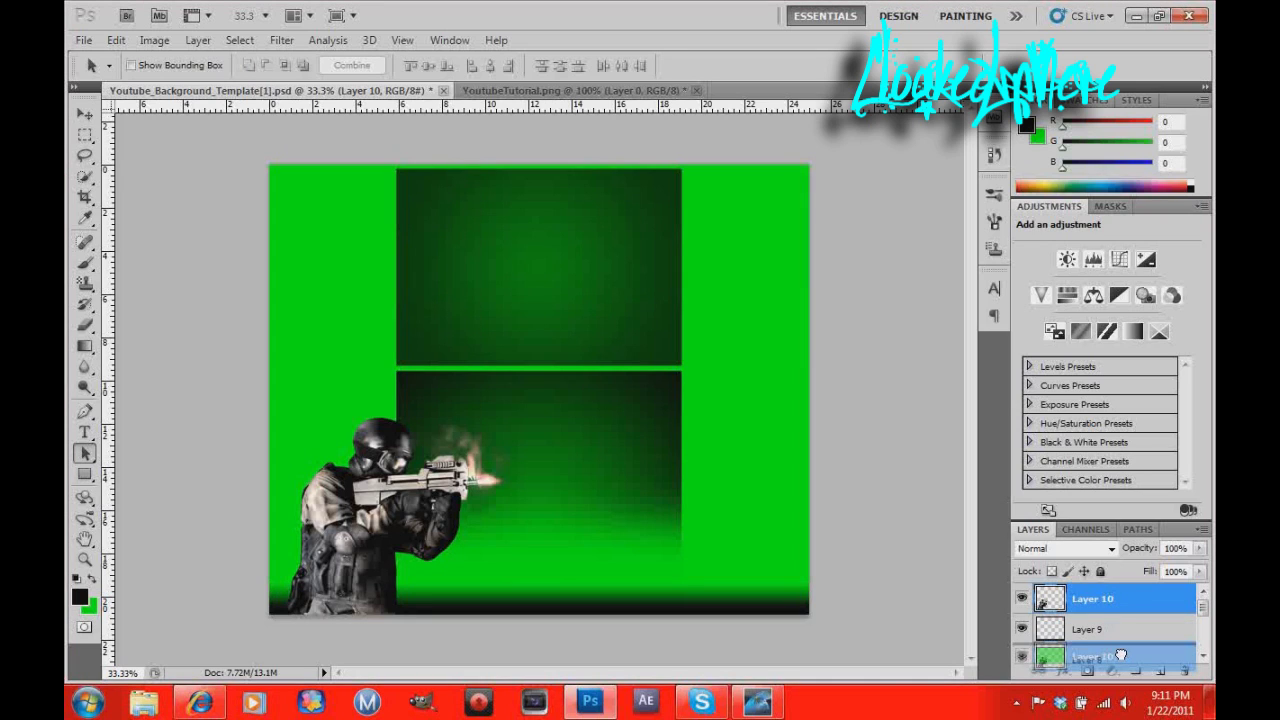
left_click_drag(1121, 655, 1111, 652)
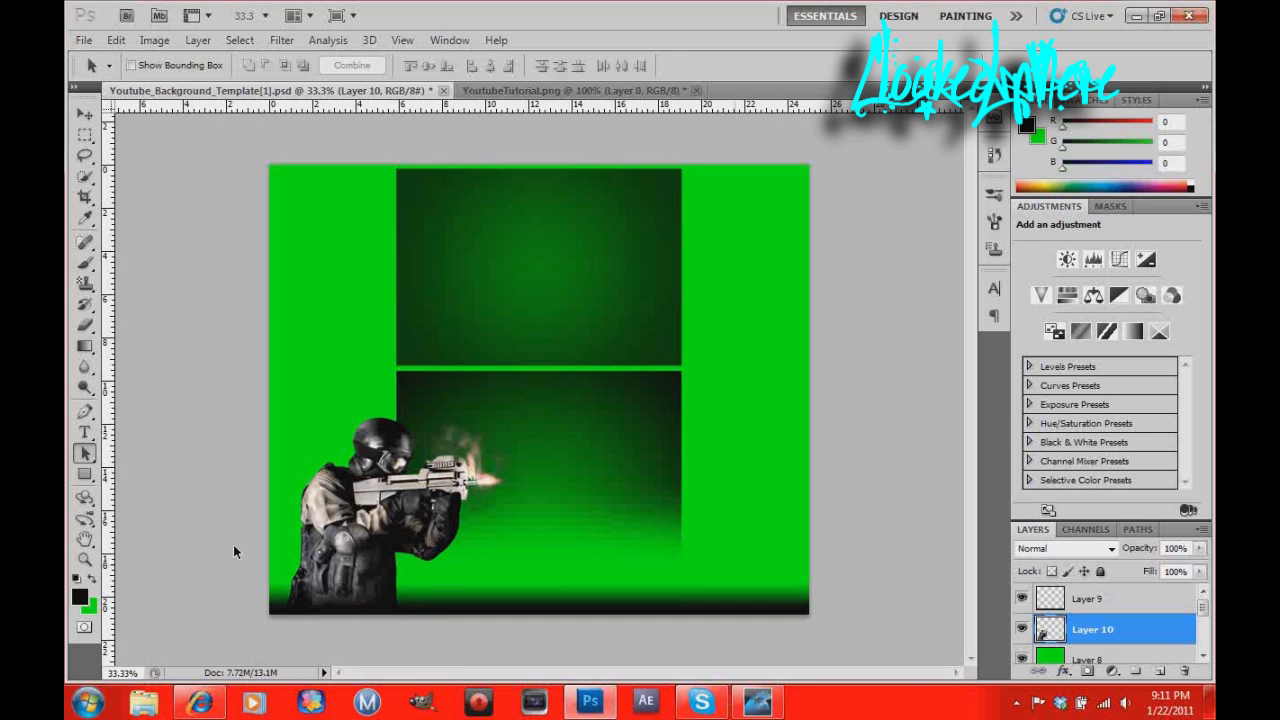
Soften the soldier's goggles, elbow pad and gun muzzle on Layer 10 using the Blur tool with a 99 px brush.
left_click(85, 560)
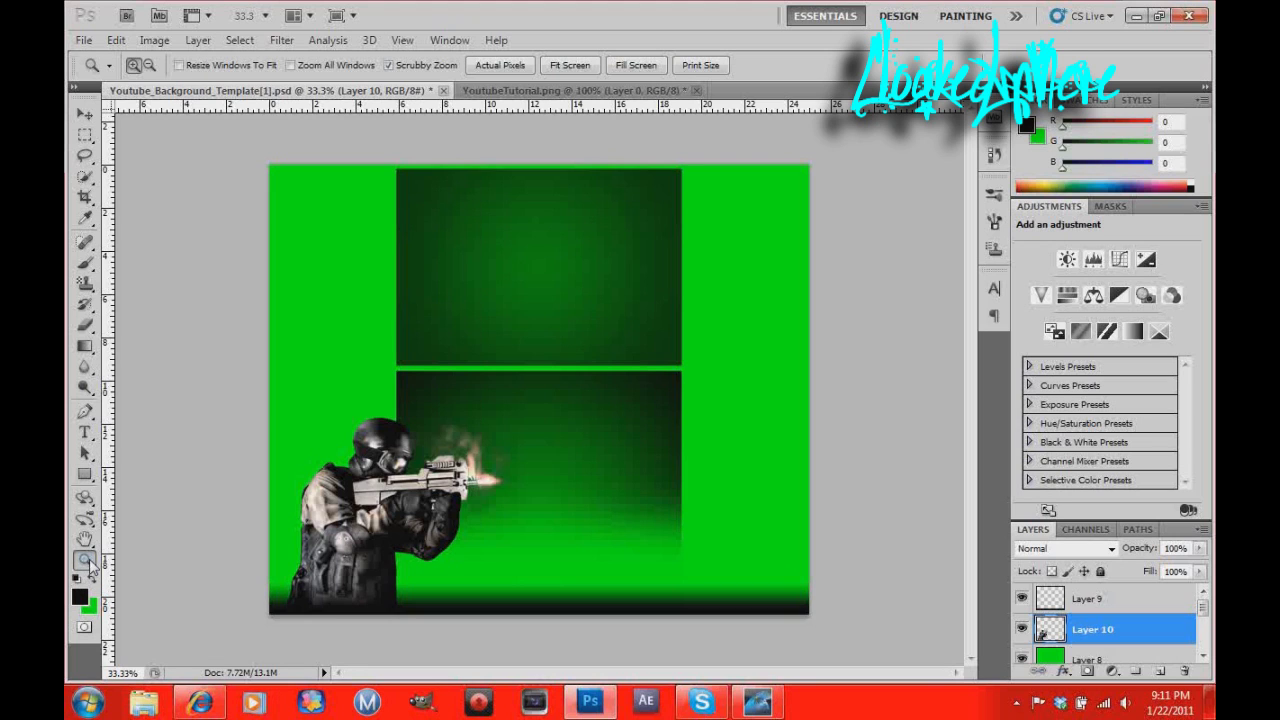
left_click(367, 573)
left_click(270, 530)
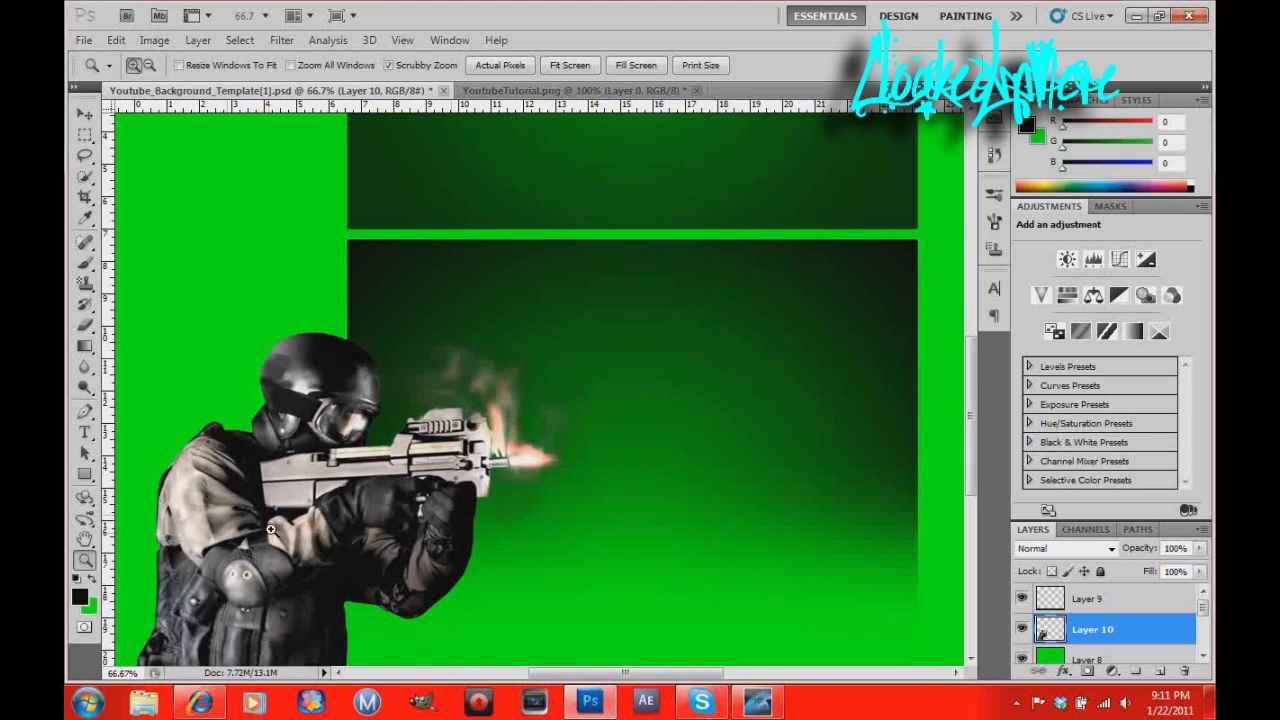
left_click(270, 530)
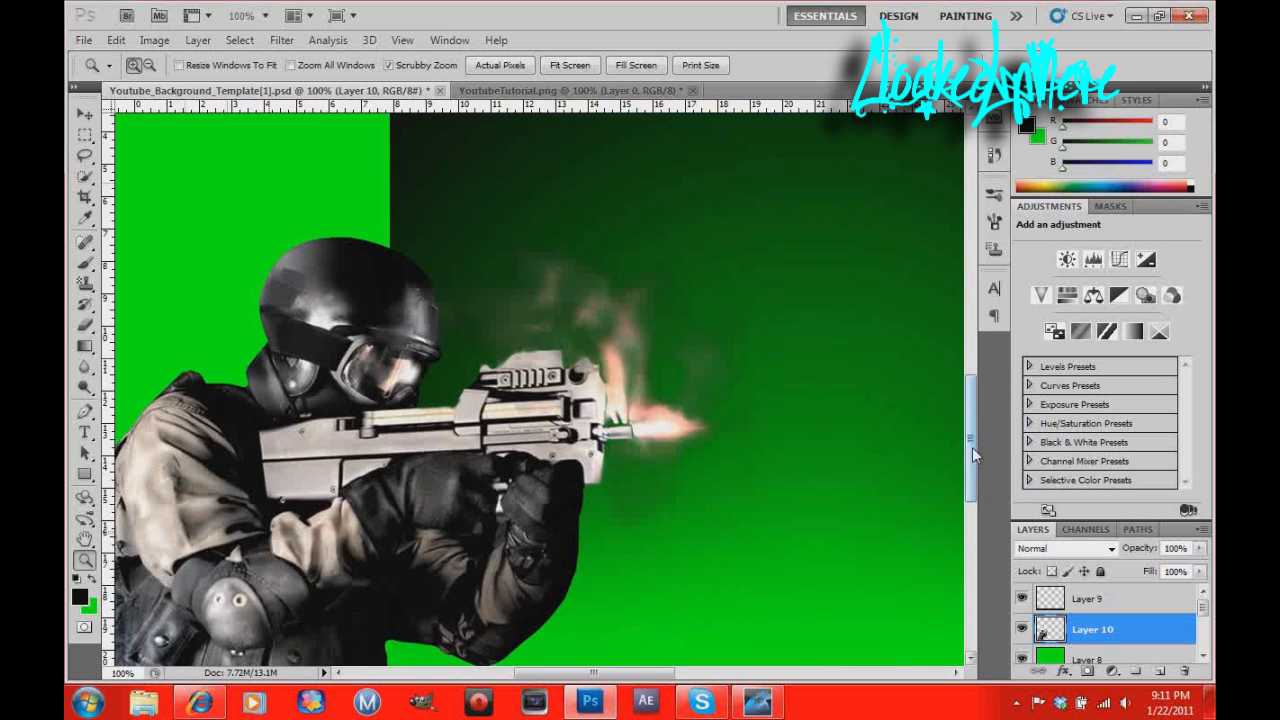
left_click_drag(972, 451, 972, 481)
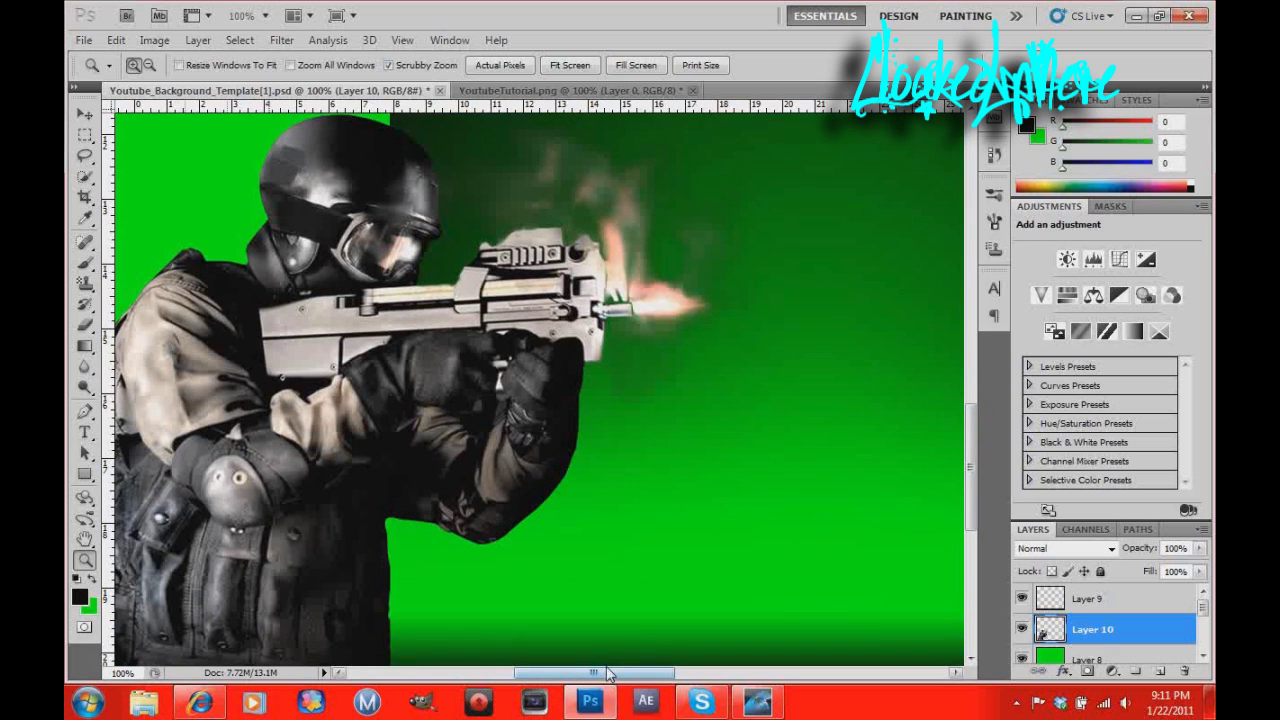
left_click_drag(607, 674, 574, 674)
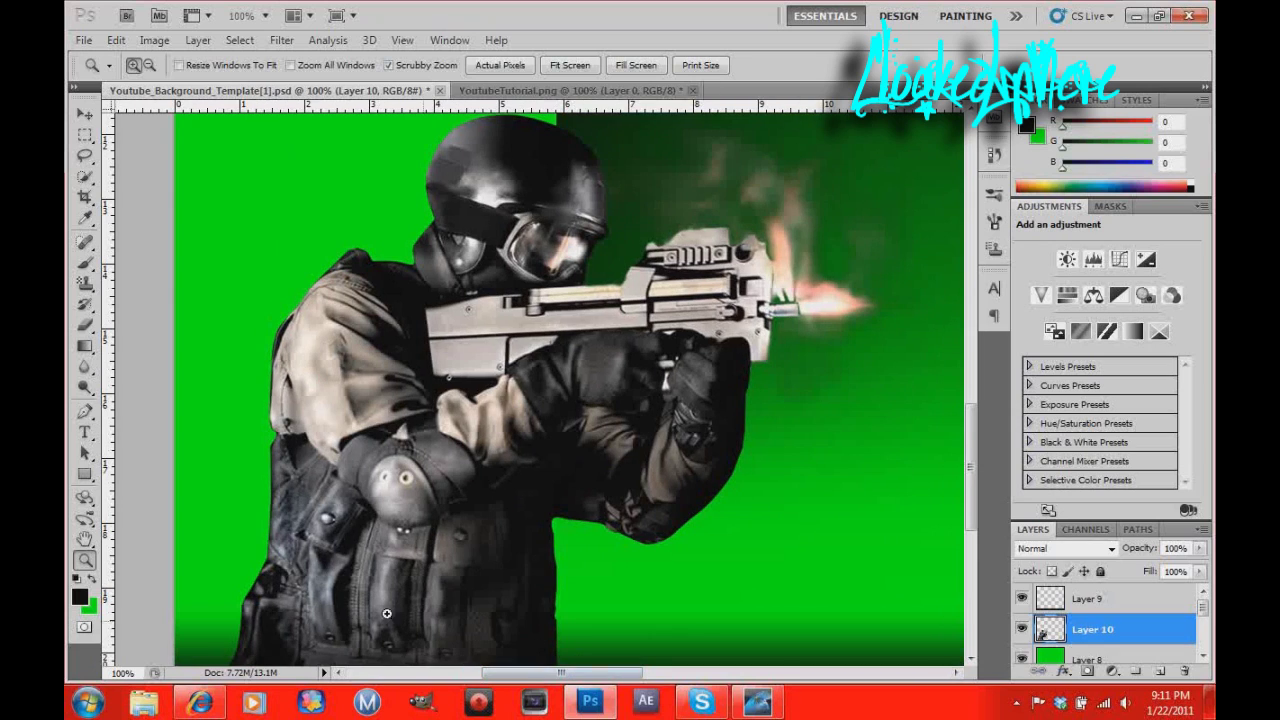
left_click(86, 371)
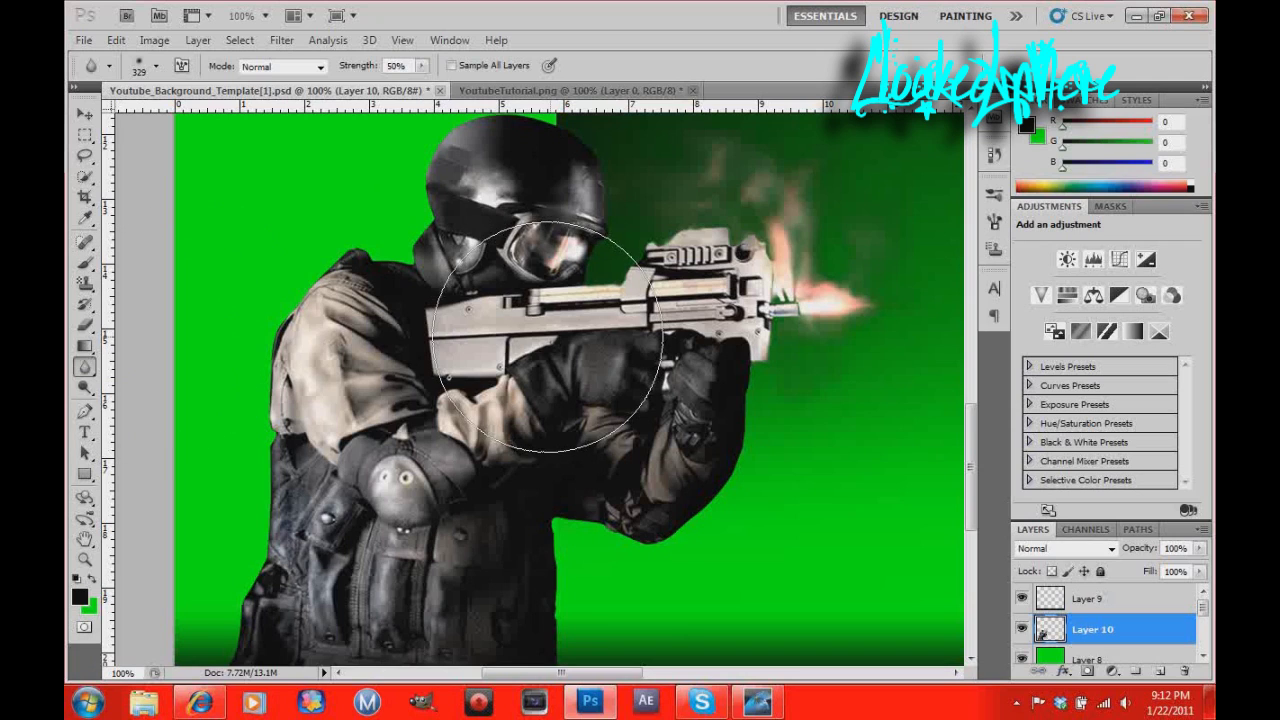
left_click(156, 67)
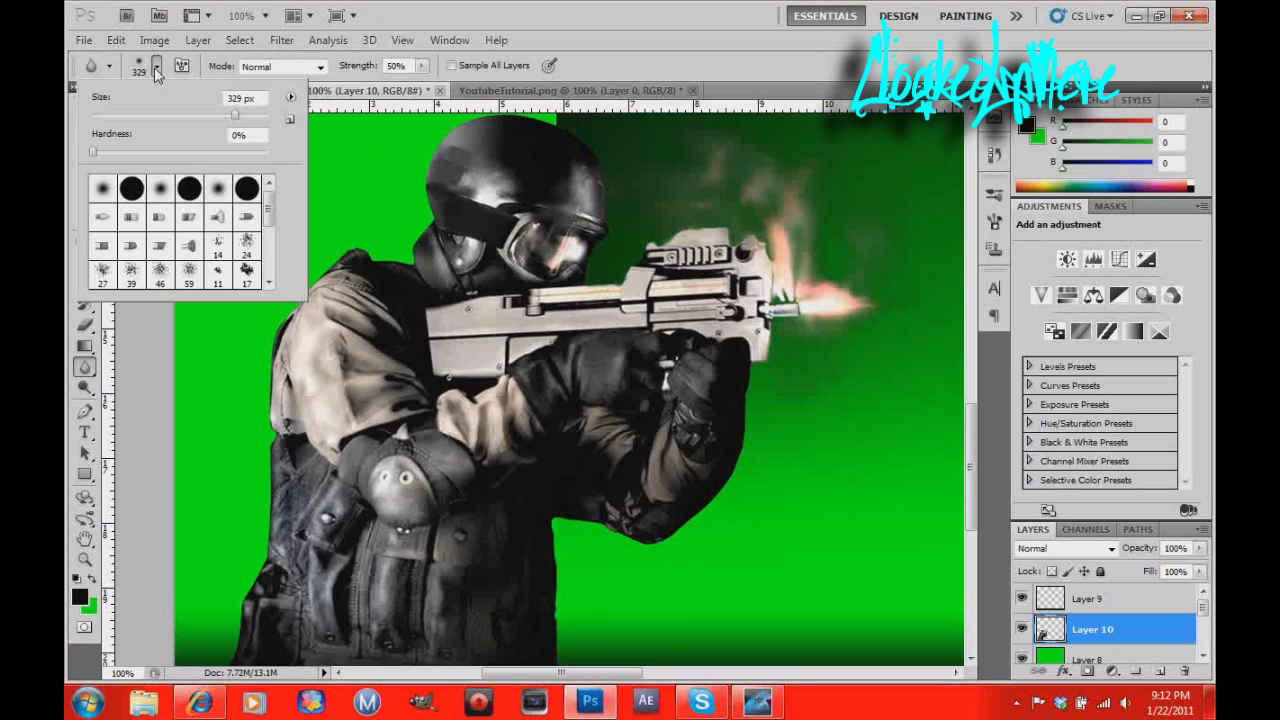
left_click_drag(235, 118, 210, 118)
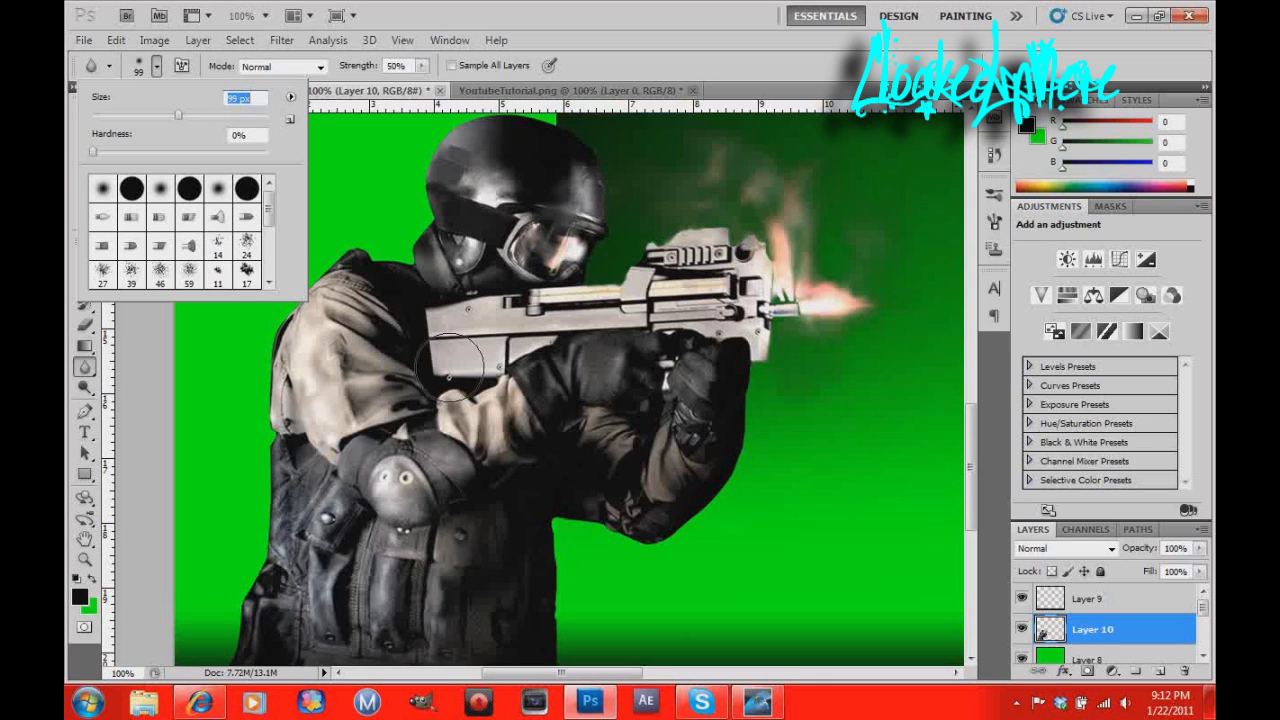
left_click(157, 67)
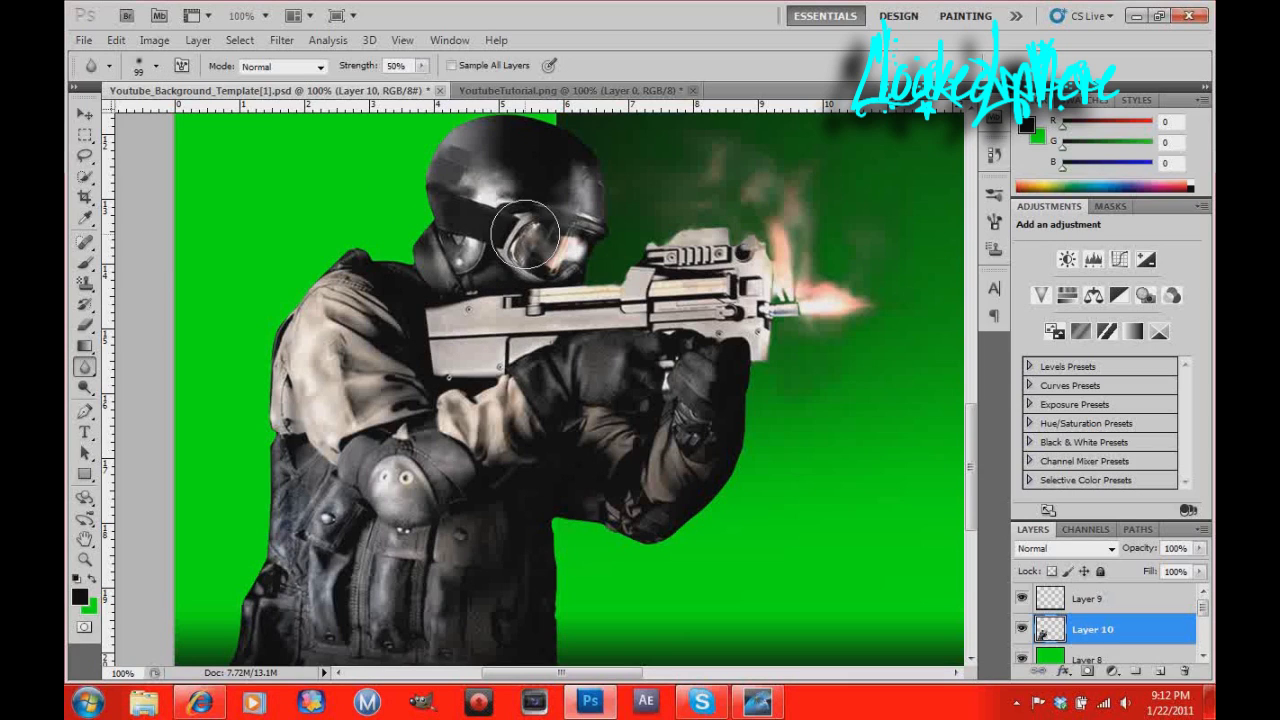
mouse_move(448, 228)
left_mouse_down()
mouse_move(395, 151)
mouse_move(342, 196)
mouse_move(438, 183)
mouse_move(472, 158)
mouse_move(465, 222)
mouse_move(480, 218)
mouse_move(567, 369)
mouse_move(620, 375)
mouse_move(669, 327)
mouse_move(732, 322)
mouse_move(652, 361)
mouse_move(664, 437)
mouse_move(697, 349)
mouse_move(764, 262)
mouse_move(747, 317)
mouse_move(828, 316)
mouse_move(840, 306)
mouse_move(781, 310)
mouse_move(849, 302)
mouse_move(824, 310)
mouse_move(812, 295)
mouse_move(829, 297)
mouse_move(744, 186)
mouse_move(788, 289)
mouse_move(757, 203)
mouse_move(776, 287)
mouse_move(924, 348)
mouse_move(726, 378)
mouse_move(764, 341)
mouse_move(696, 386)
mouse_move(579, 225)
mouse_move(567, 257)
mouse_move(536, 243)
mouse_move(595, 247)
mouse_move(560, 262)
left_mouse_up()
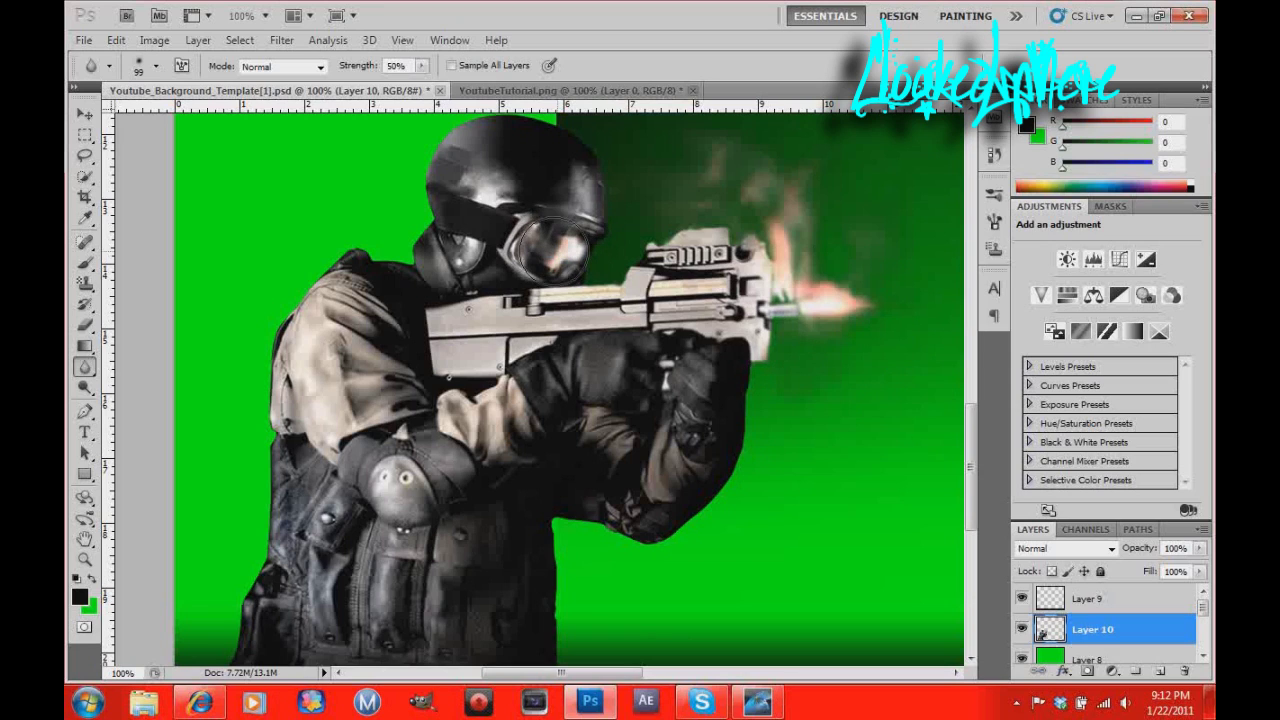
mouse_move(654, 450)
left_mouse_down()
mouse_move(527, 488)
mouse_move(551, 635)
mouse_move(455, 662)
mouse_move(287, 618)
mouse_move(240, 639)
mouse_move(252, 609)
mouse_move(234, 642)
mouse_move(288, 497)
mouse_move(284, 444)
mouse_move(245, 639)
mouse_move(323, 486)
mouse_move(323, 390)
mouse_move(273, 337)
mouse_move(266, 354)
mouse_move(346, 262)
mouse_move(379, 262)
mouse_move(376, 426)
mouse_move(403, 513)
mouse_move(397, 490)
mouse_move(402, 507)
mouse_move(428, 484)
mouse_move(550, 246)
mouse_move(588, 251)
mouse_move(512, 248)
mouse_move(578, 249)
mouse_move(529, 249)
mouse_move(590, 258)
left_mouse_up()
mouse_move(728, 318)
left_mouse_down()
mouse_move(794, 297)
mouse_move(855, 316)
mouse_move(763, 310)
mouse_move(842, 312)
mouse_move(819, 321)
mouse_move(805, 352)
mouse_move(775, 308)
left_mouse_up()
mouse_move(607, 375)
left_mouse_down()
mouse_move(737, 527)
mouse_move(716, 566)
mouse_move(655, 472)
mouse_move(640, 502)
mouse_move(600, 459)
mouse_move(652, 340)
mouse_move(651, 356)
mouse_move(537, 373)
mouse_move(728, 359)
mouse_move(563, 270)
mouse_move(614, 292)
mouse_move(814, 292)
mouse_move(682, 282)
mouse_move(702, 176)
mouse_move(757, 183)
mouse_move(812, 237)
mouse_move(750, 152)
mouse_move(702, 180)
mouse_move(703, 206)
mouse_move(779, 161)
mouse_move(748, 209)
mouse_move(818, 265)
mouse_move(796, 302)
mouse_move(750, 219)
mouse_move(802, 296)
left_mouse_up()
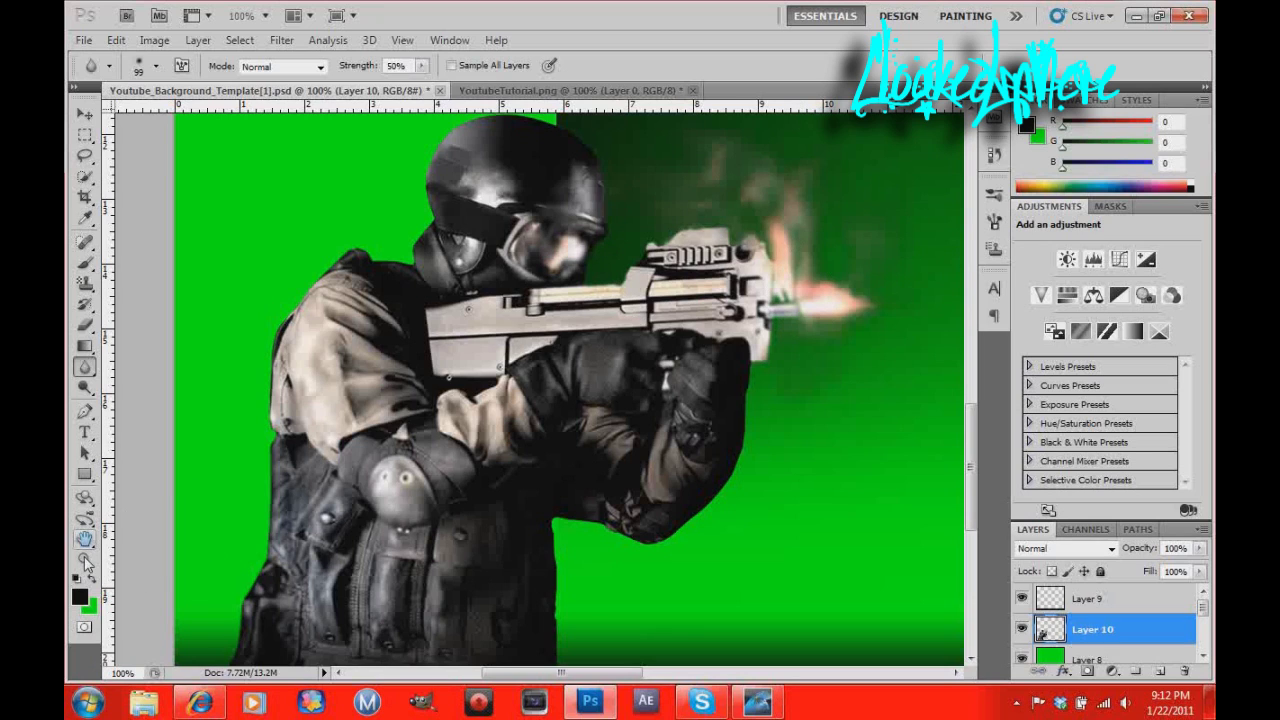
Add a new empty layer above Layer 9 for horizontal text.
left_click(85, 561)
right_click(613, 498)
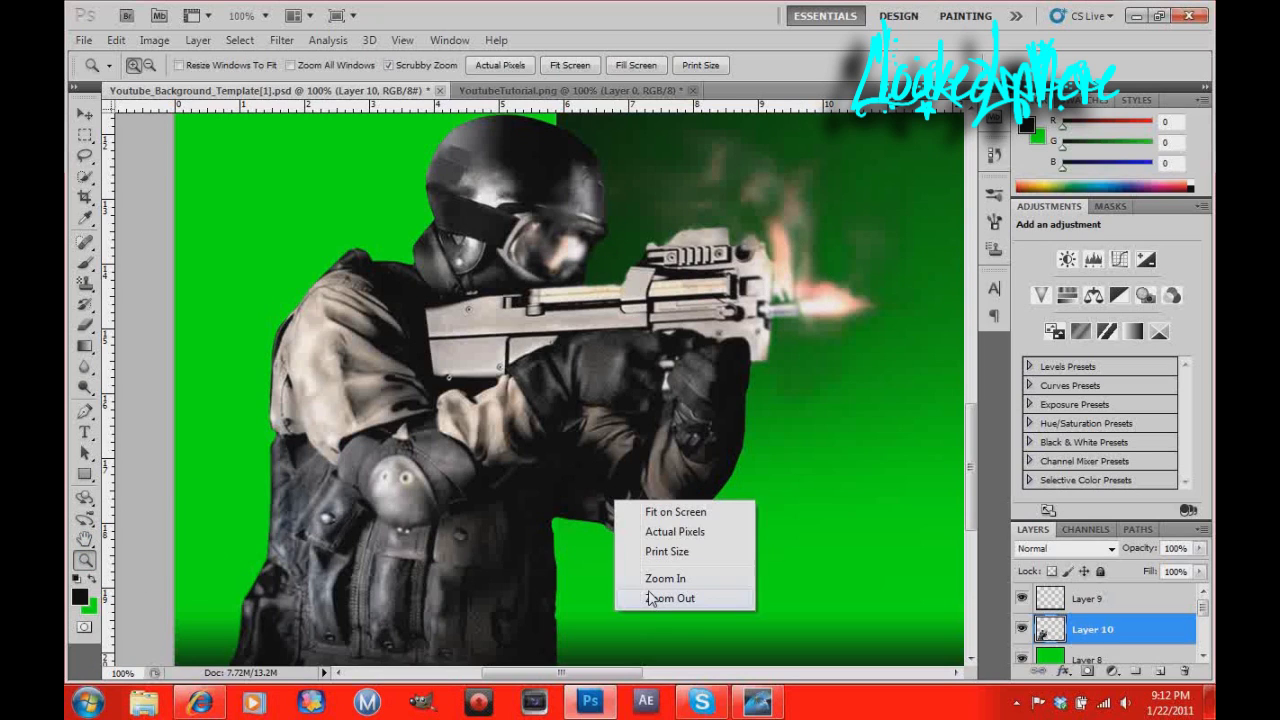
left_click(654, 598)
right_click(654, 523)
left_click(679, 622)
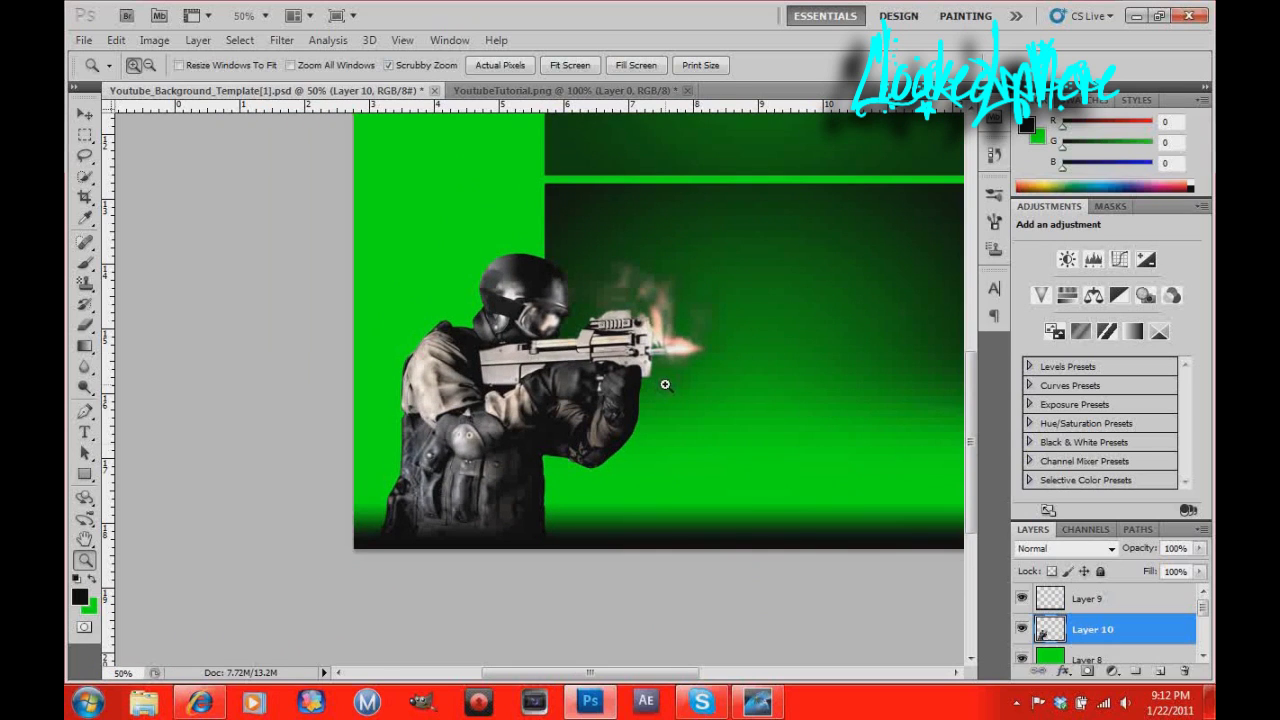
right_click(665, 386)
left_click(735, 492)
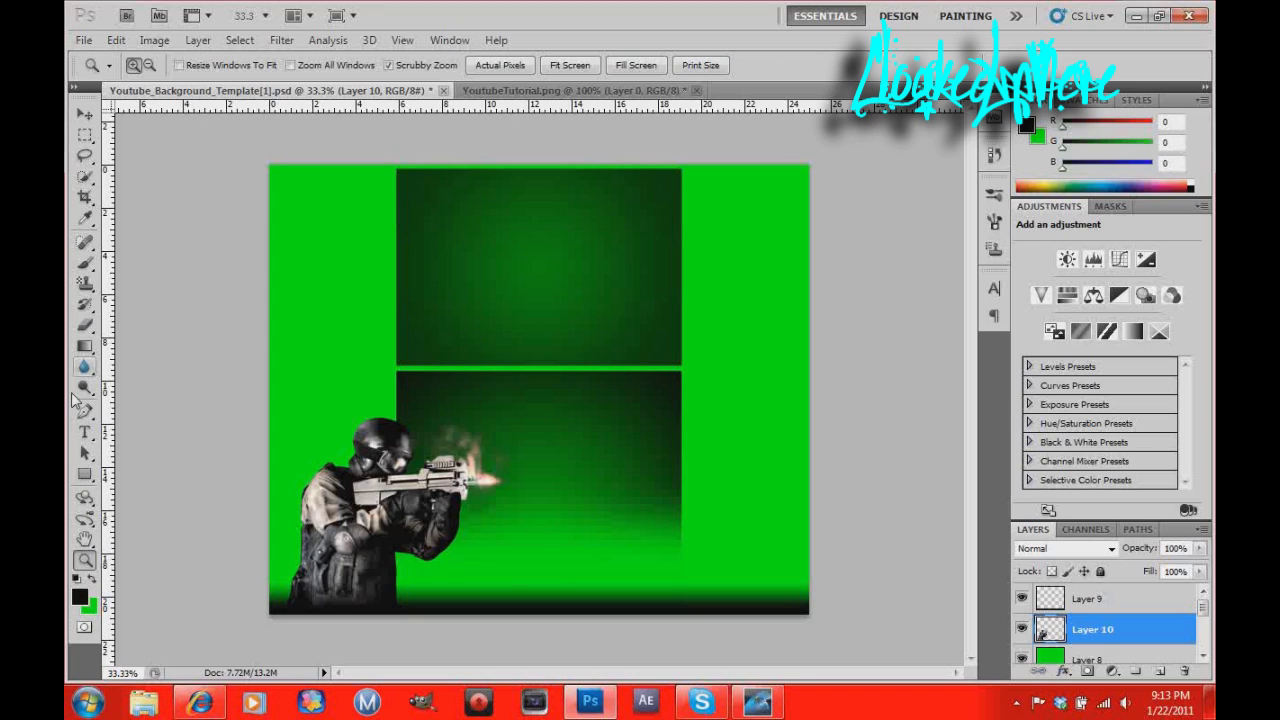
left_click(85, 434)
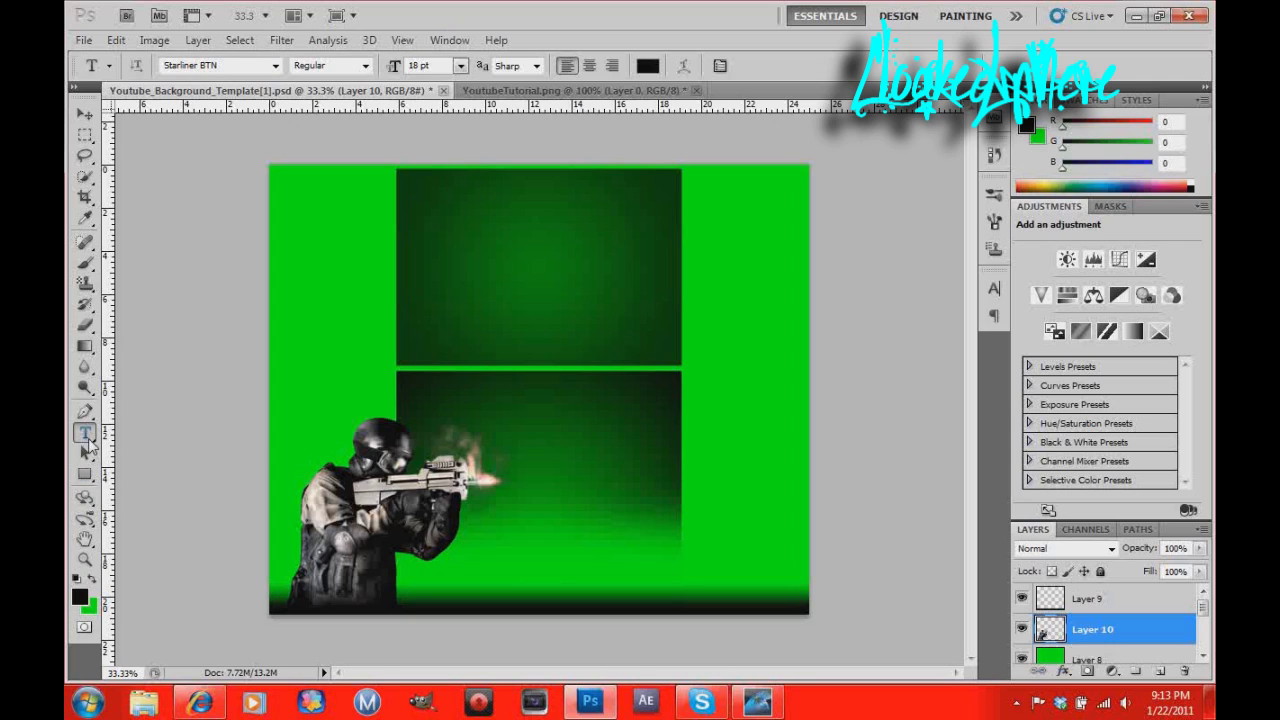
left_click(1119, 604)
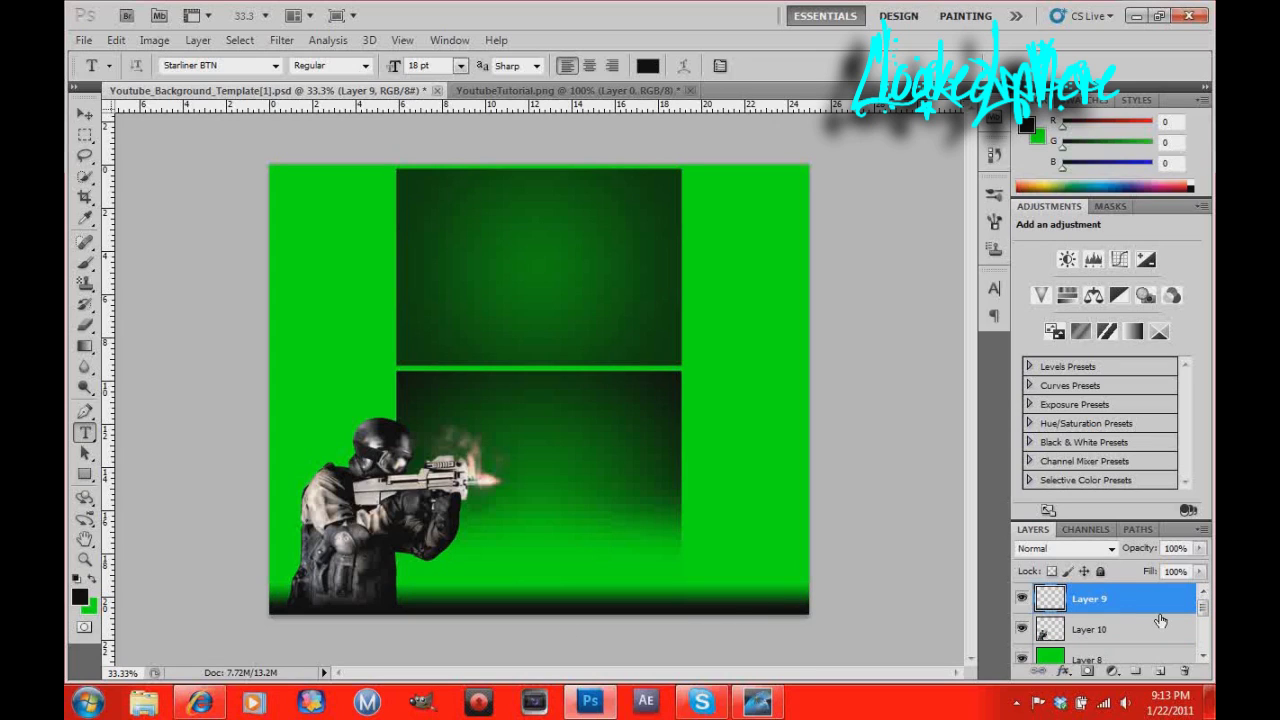
left_click(1161, 672)
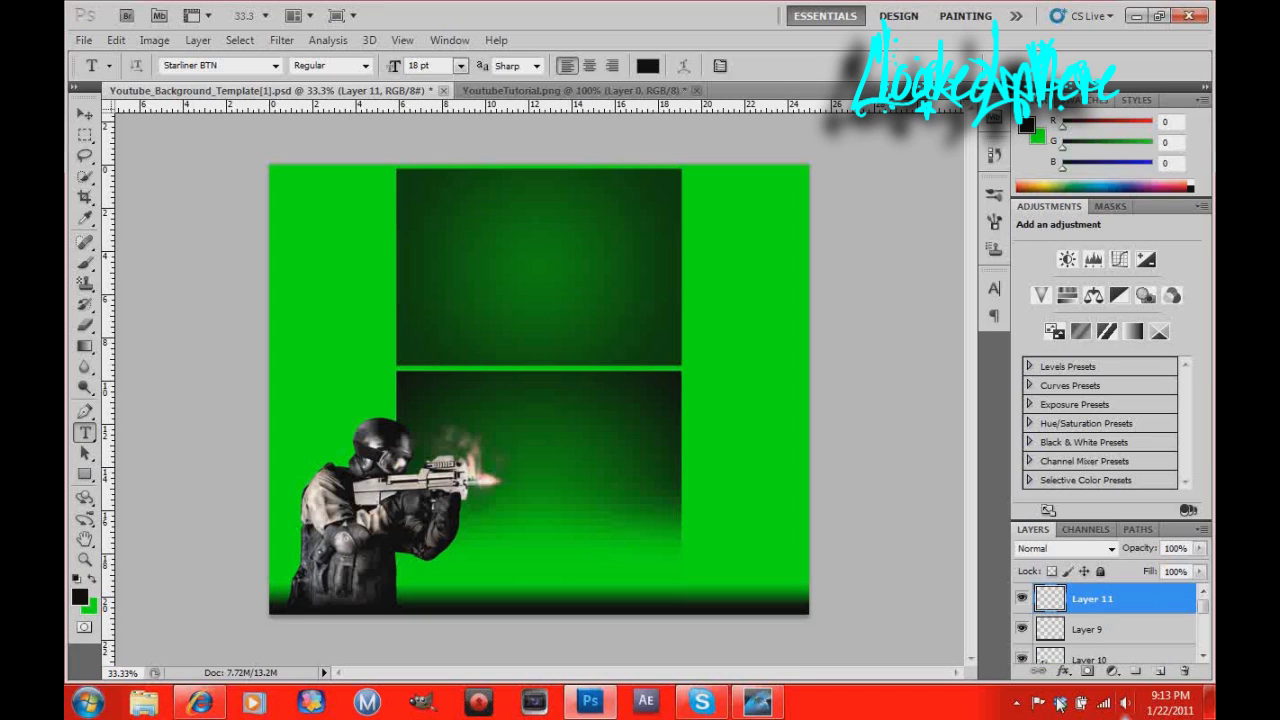
Write "Youtube Tutorial" in the upper dark panel using 72 pt Copperplate Gothic Light.
left_click(470, 262)
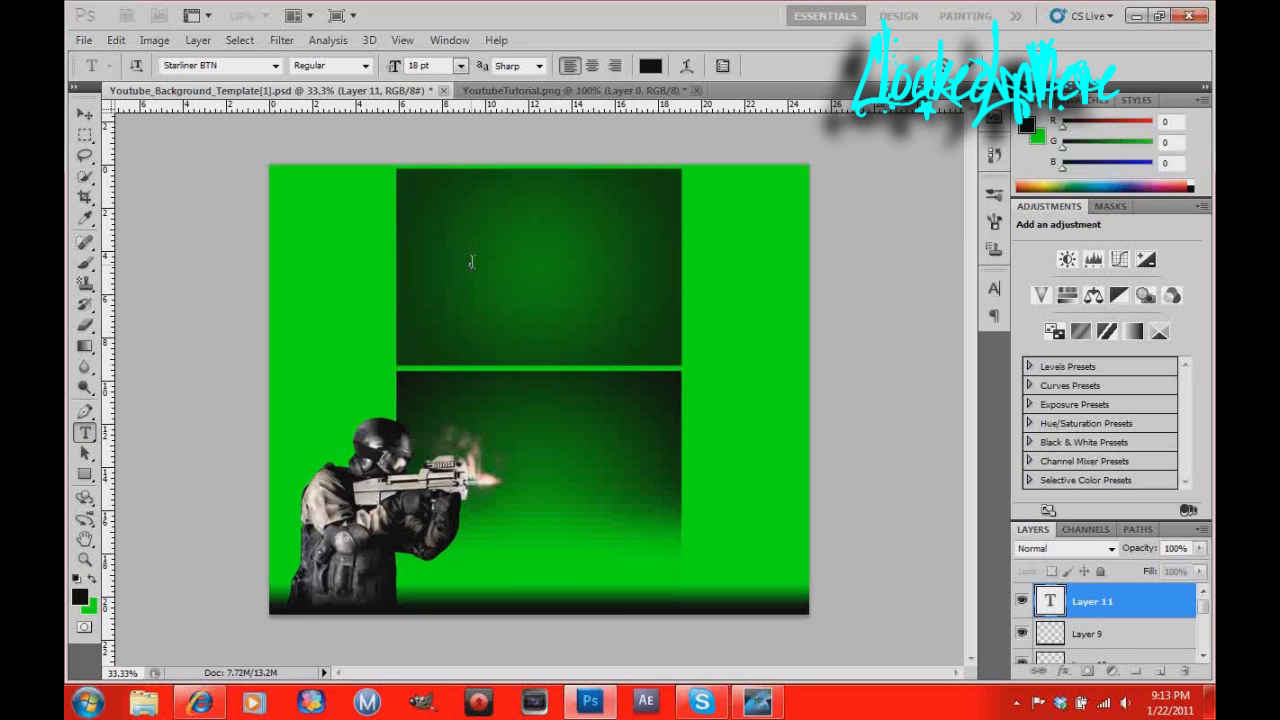
left_click(276, 66)
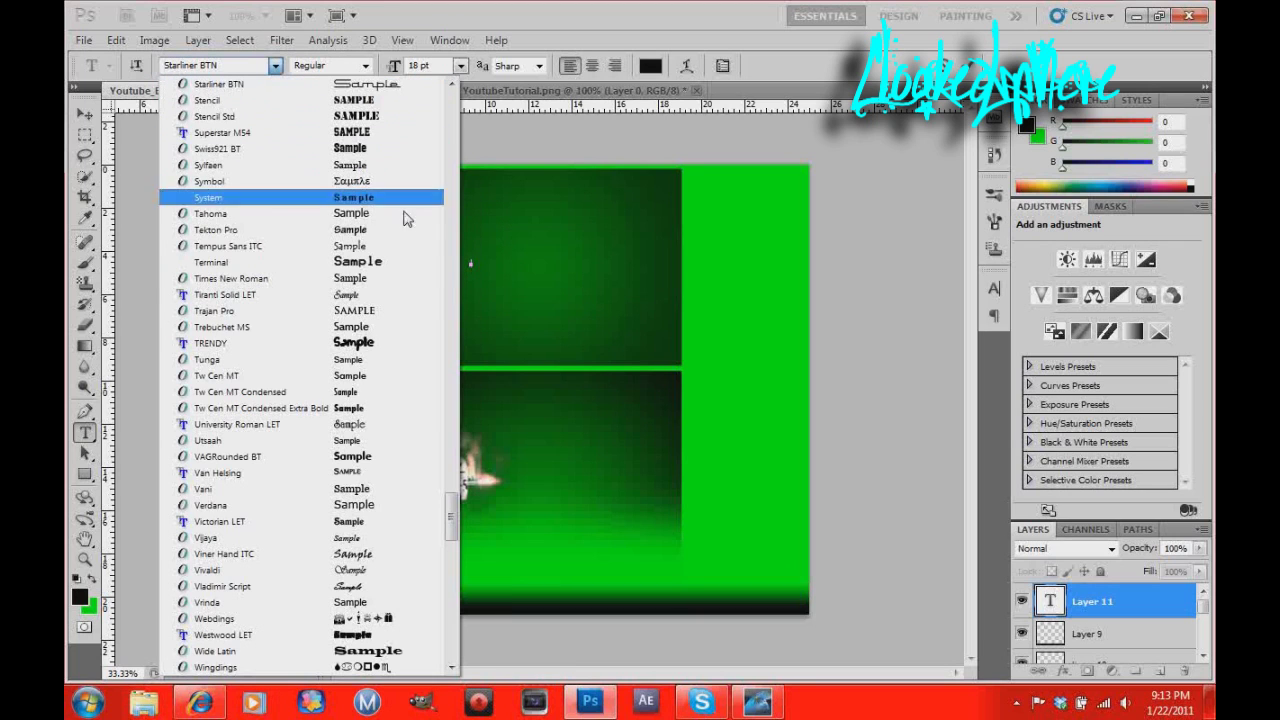
left_click_drag(451, 506, 528, 175)
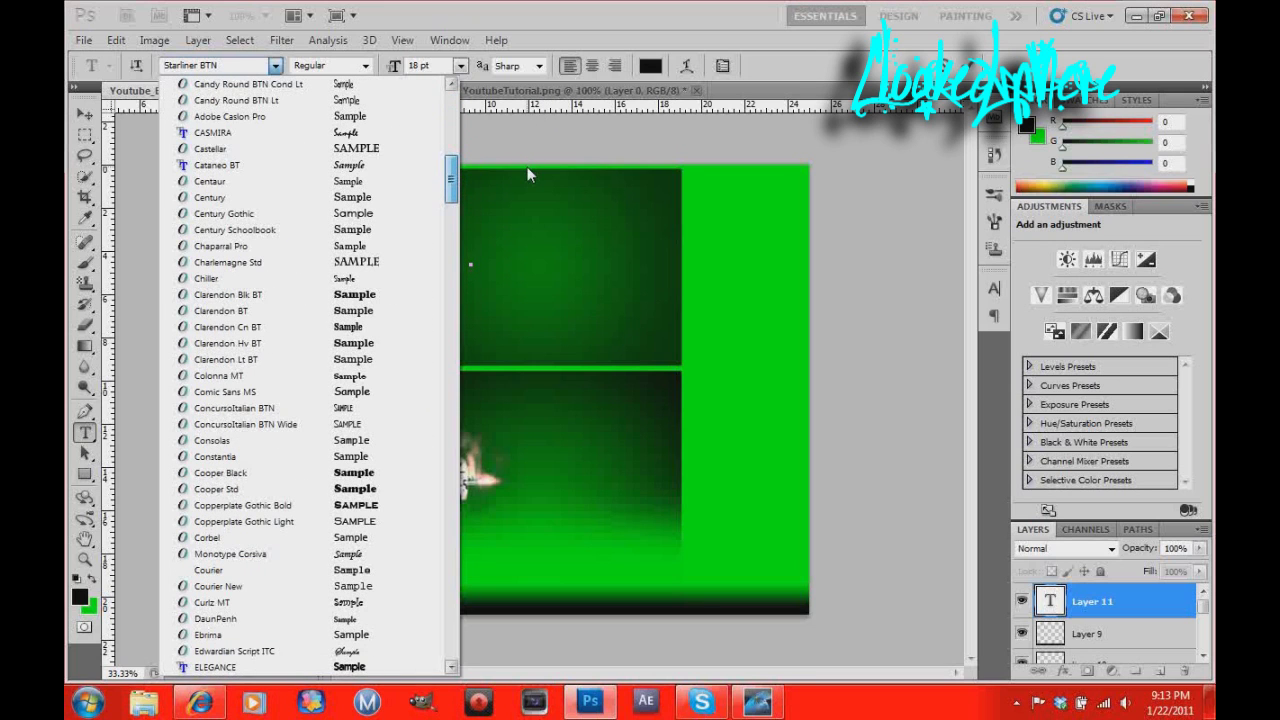
left_click(400, 521)
left_click(458, 67)
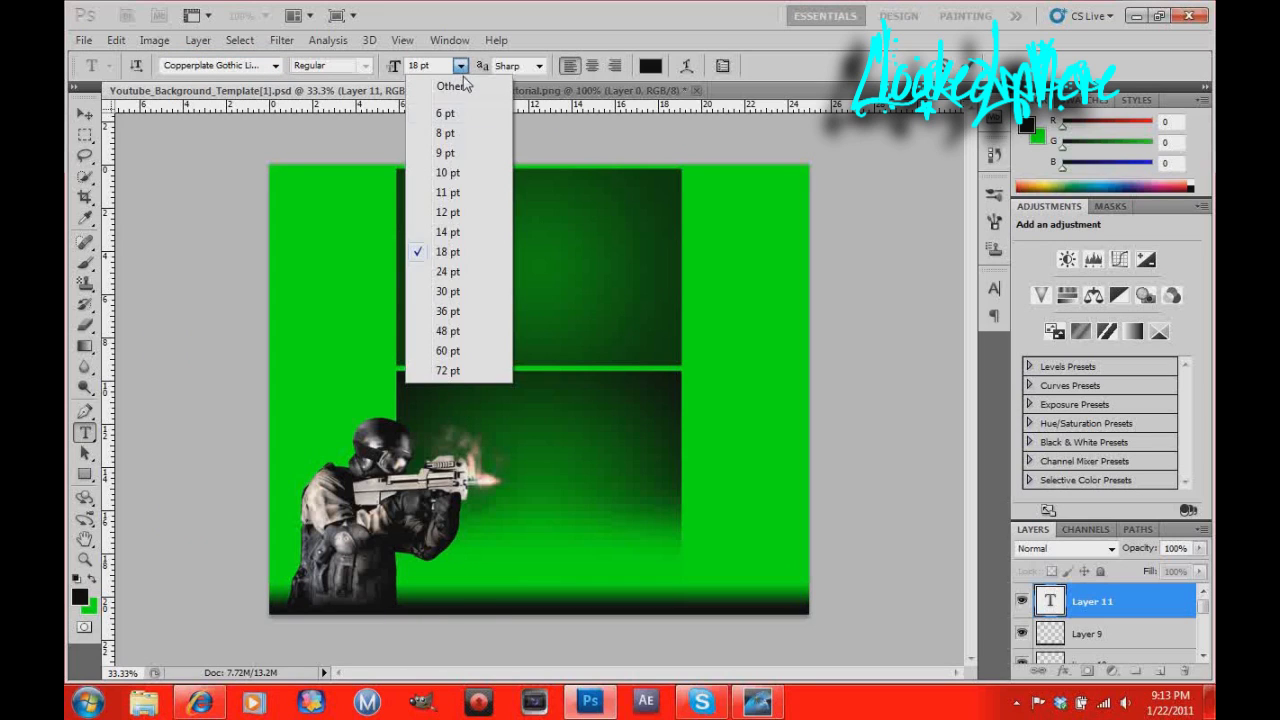
left_click(438, 366)
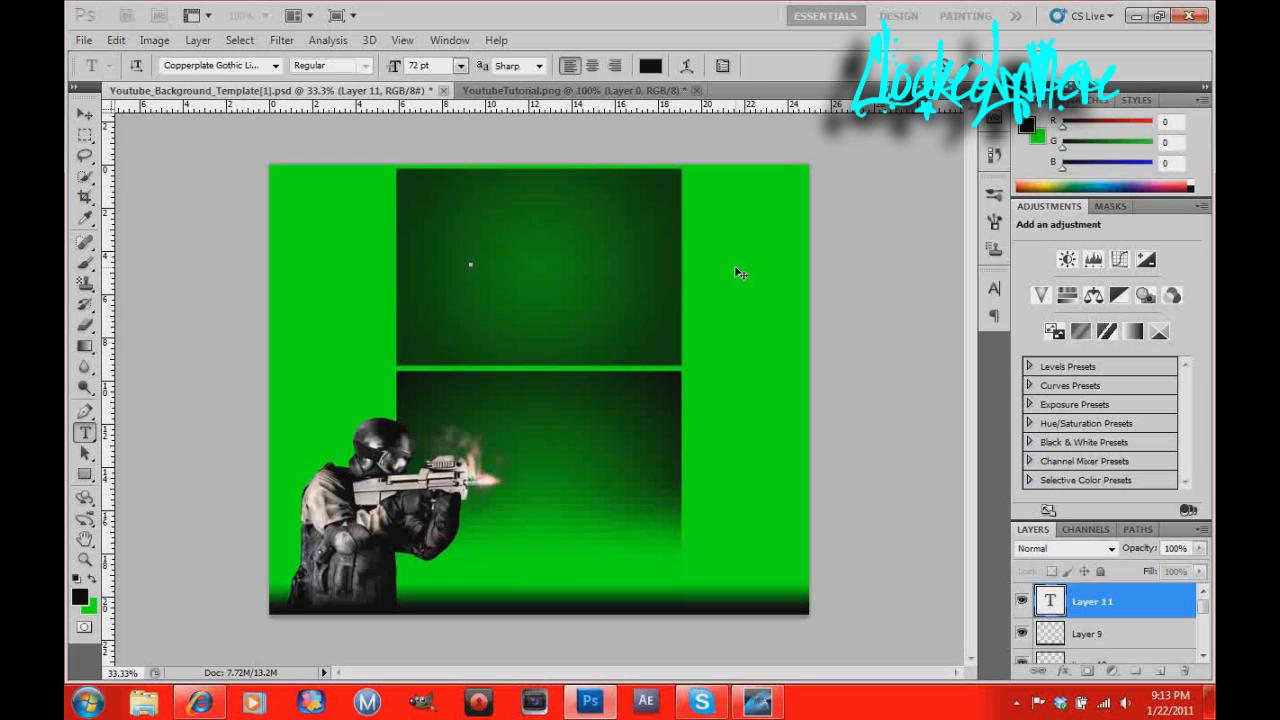
type("utube Tutorial")
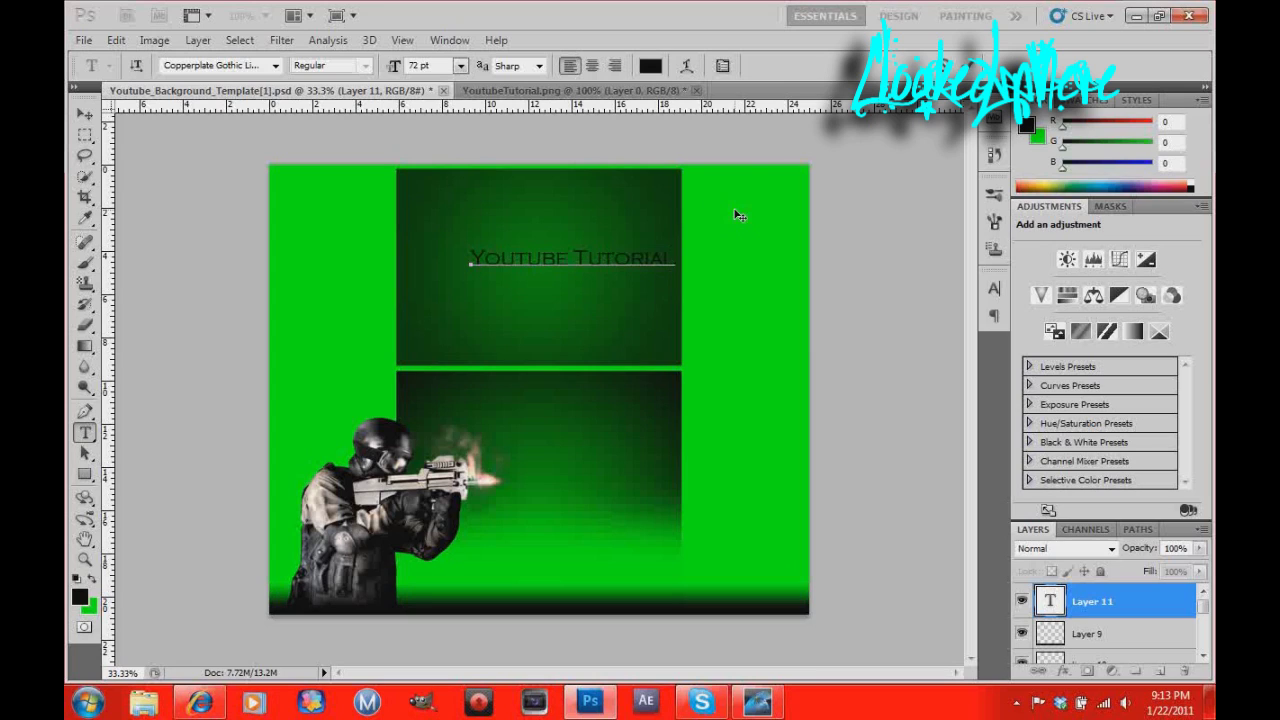
Recolor the "Youtube Tutorial" text pure red (ff0000) and roughly center it in the upper dark panel.
left_click_drag(617, 217, 567, 225)
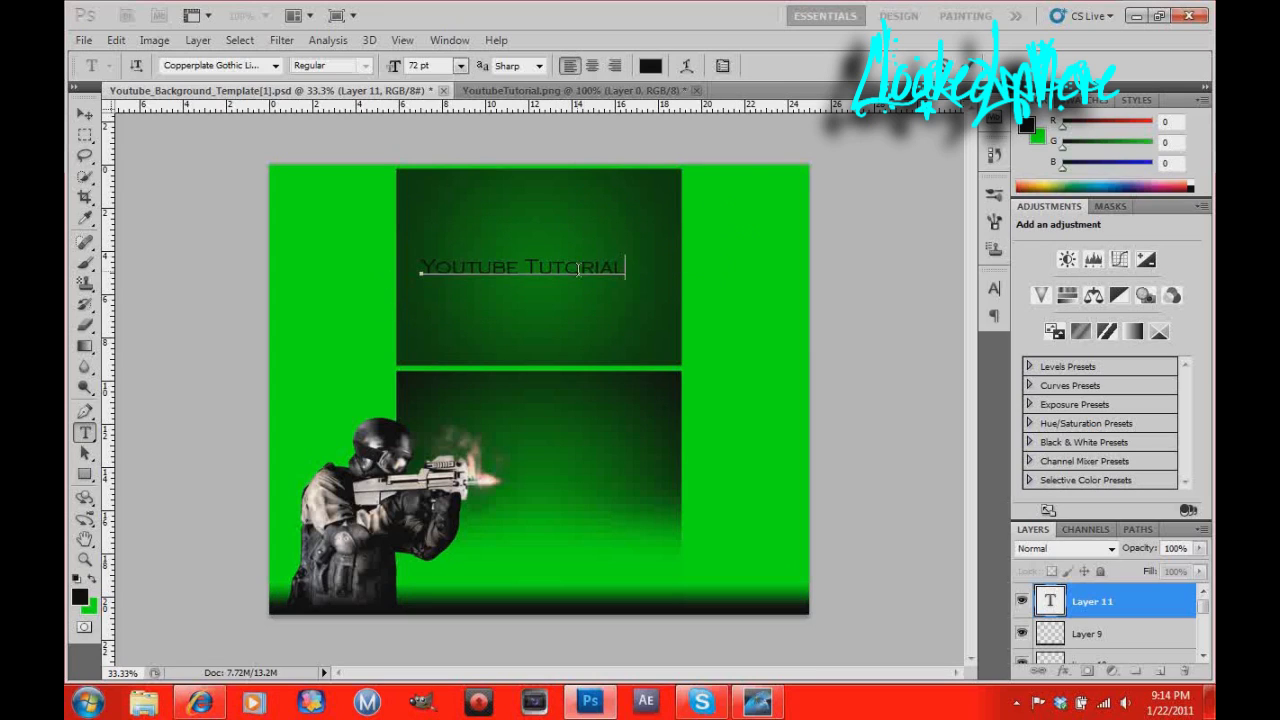
left_click_drag(625, 266, 418, 268)
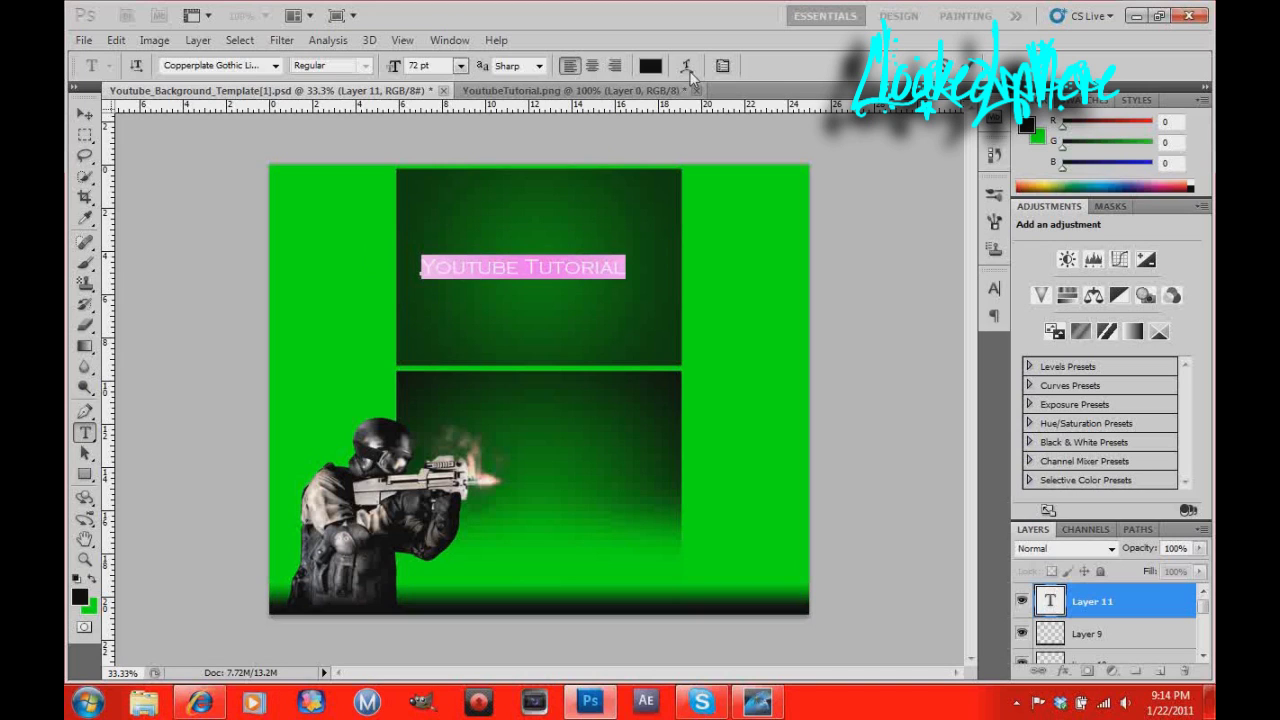
left_click(650, 65)
left_click_drag(624, 210, 716, 150)
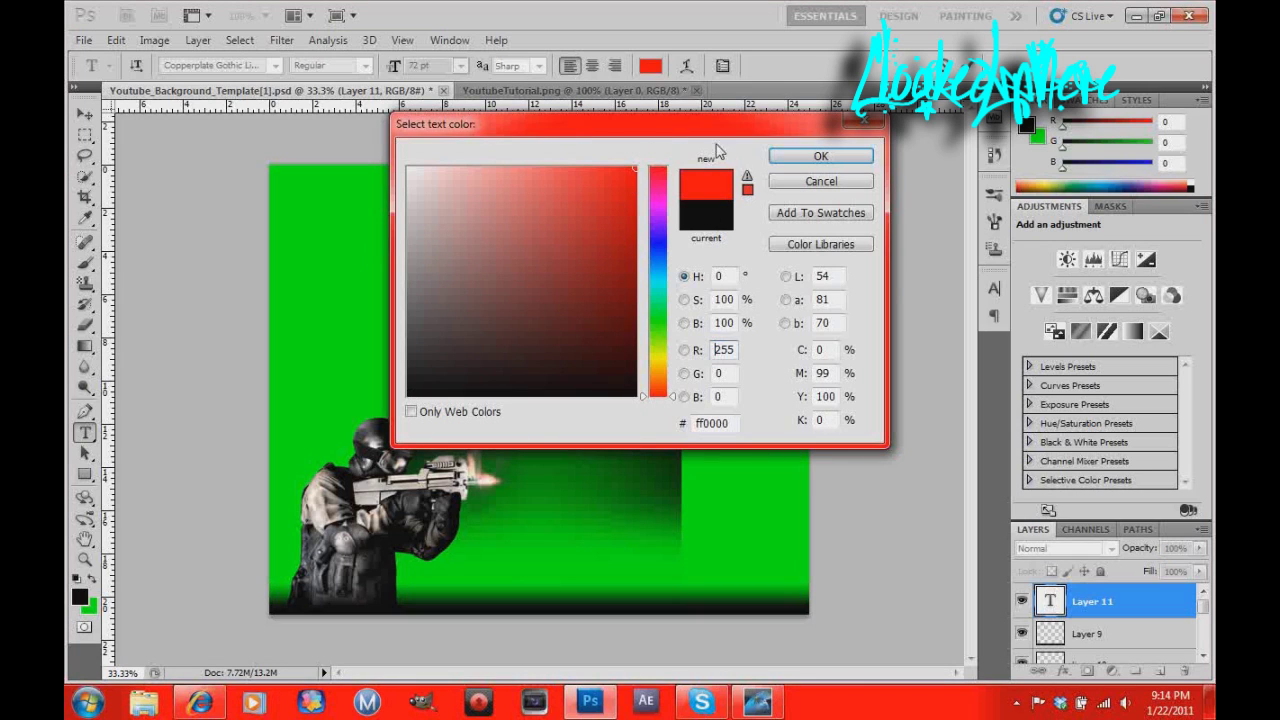
left_click(808, 158)
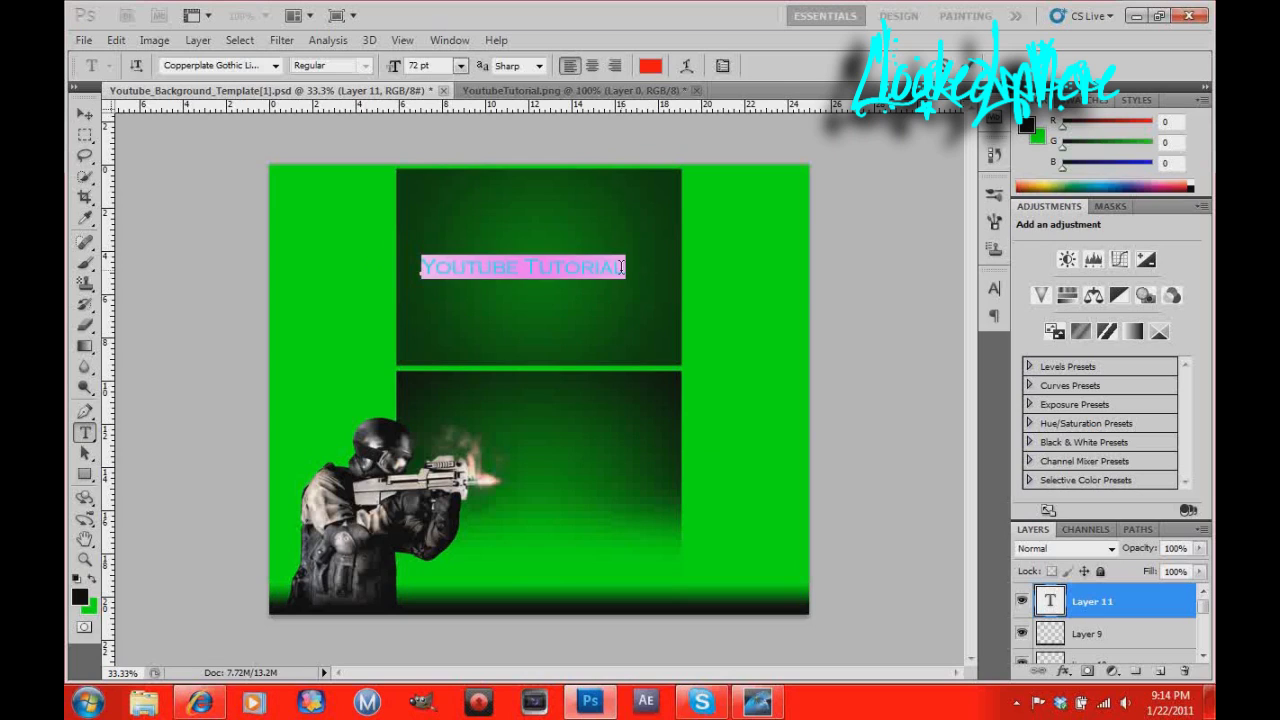
left_click(620, 266)
left_click_drag(517, 209, 544, 215)
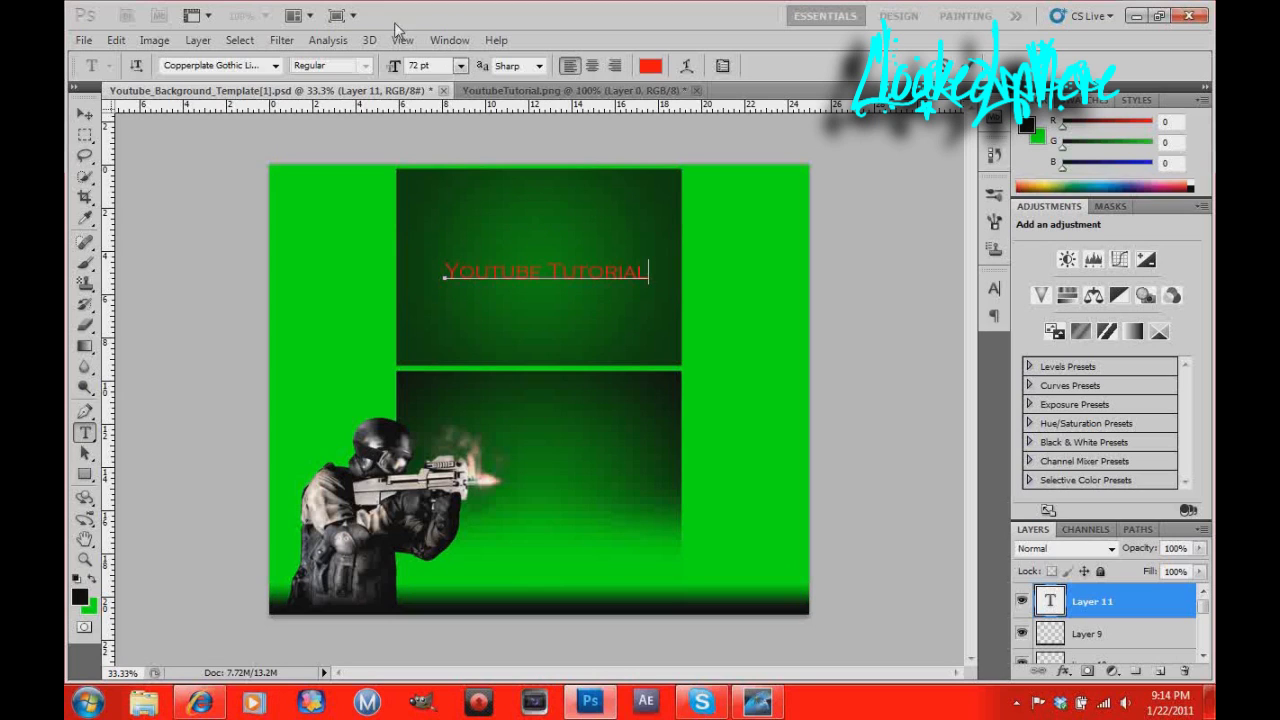
Rotate the red text 90° counterclockwise, place it along the outer left edge of the upper dark panel, and commit it.
left_click(90, 42)
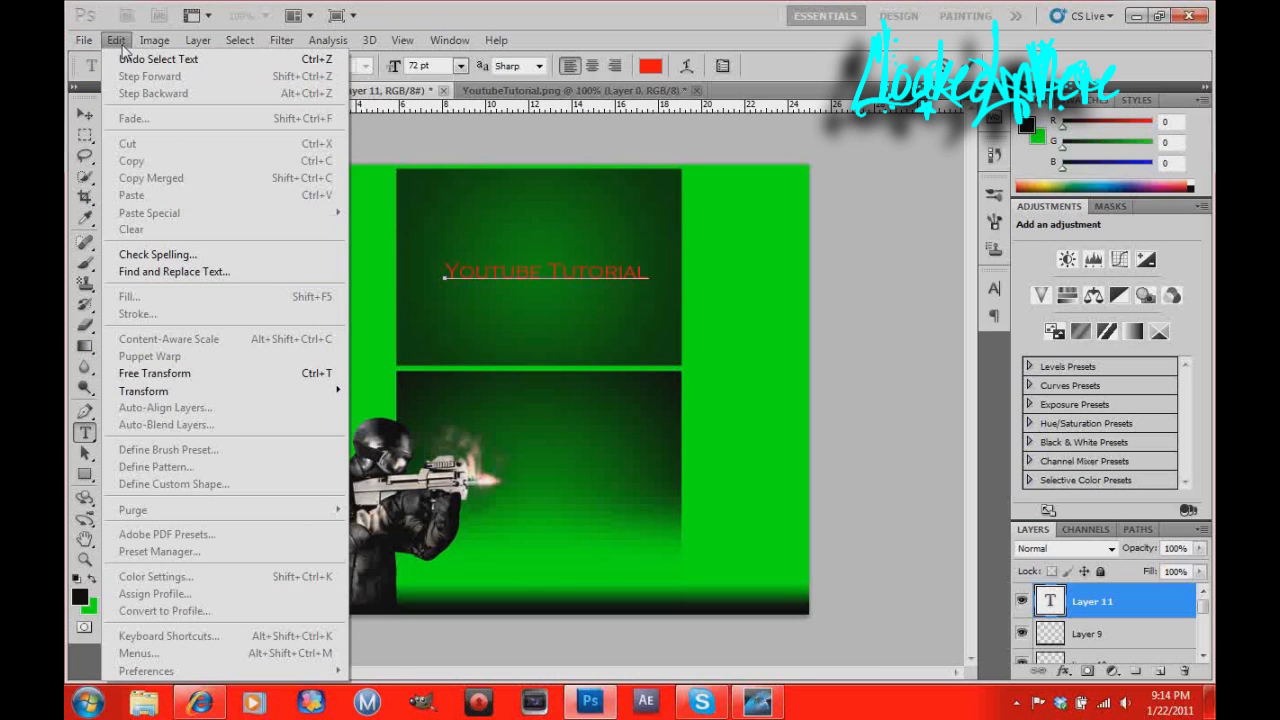
mouse_move(285, 390)
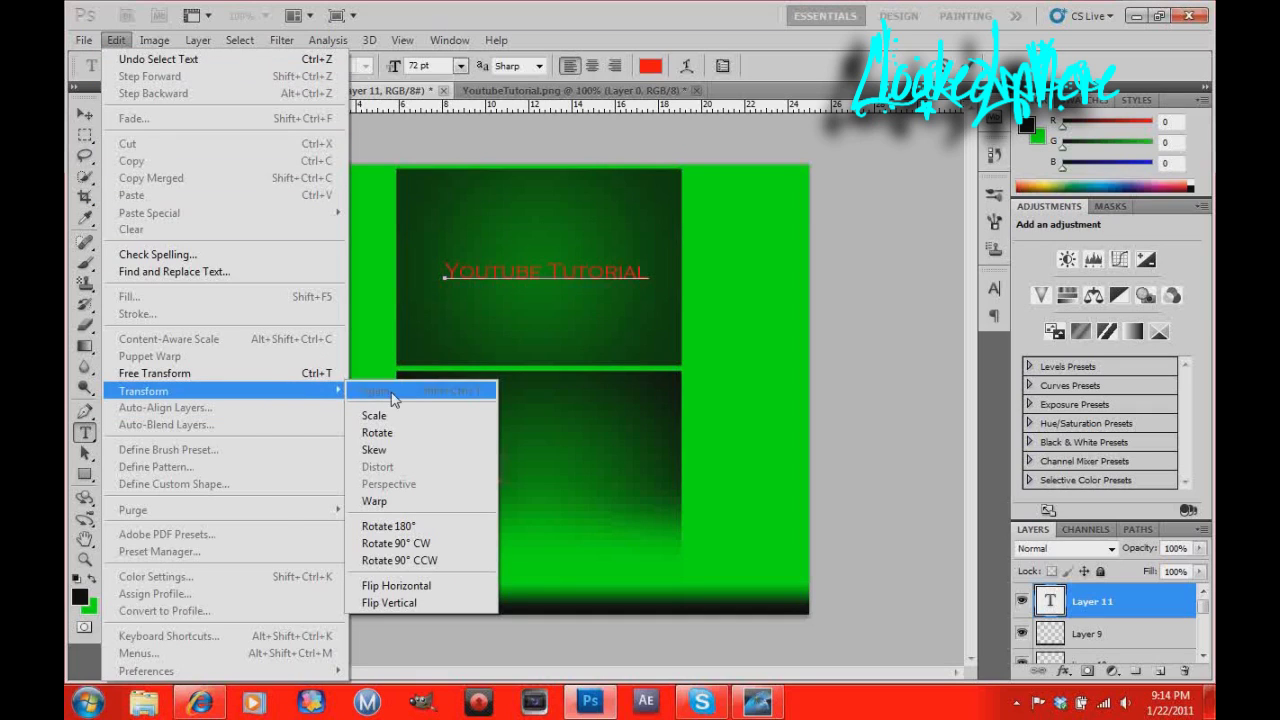
left_click(445, 561)
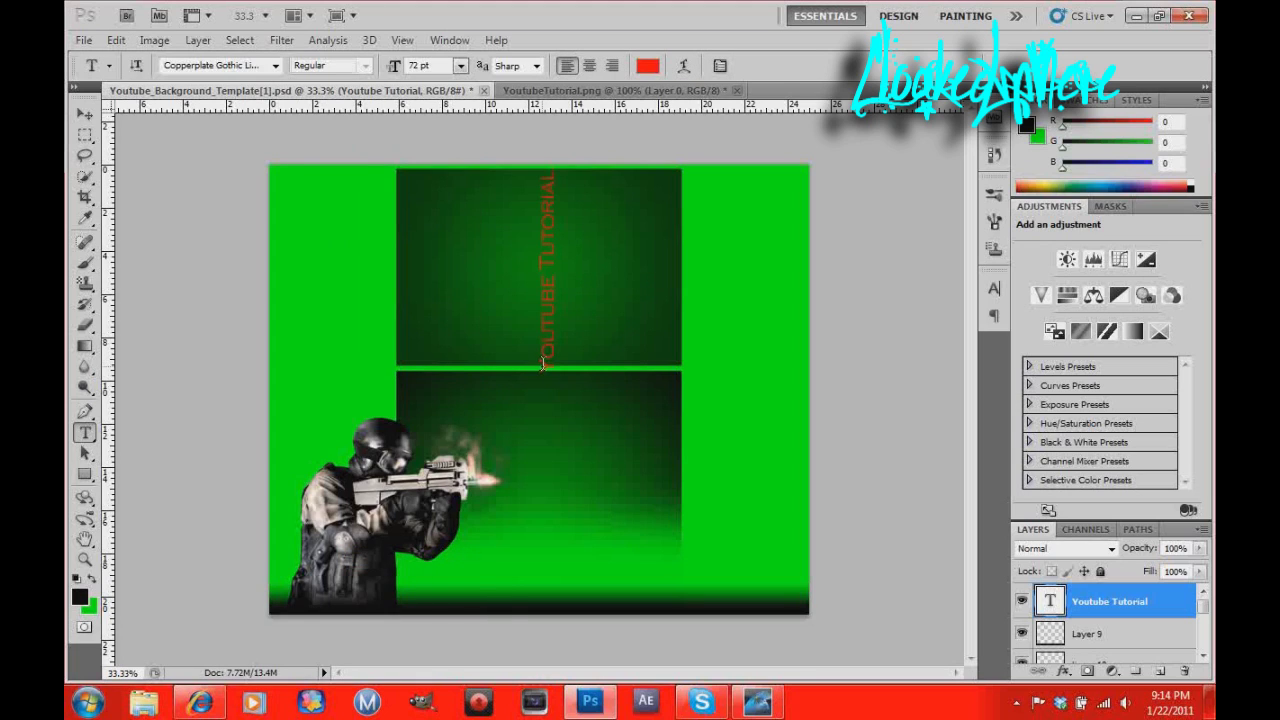
left_click(541, 364)
left_click_drag(615, 318, 457, 315)
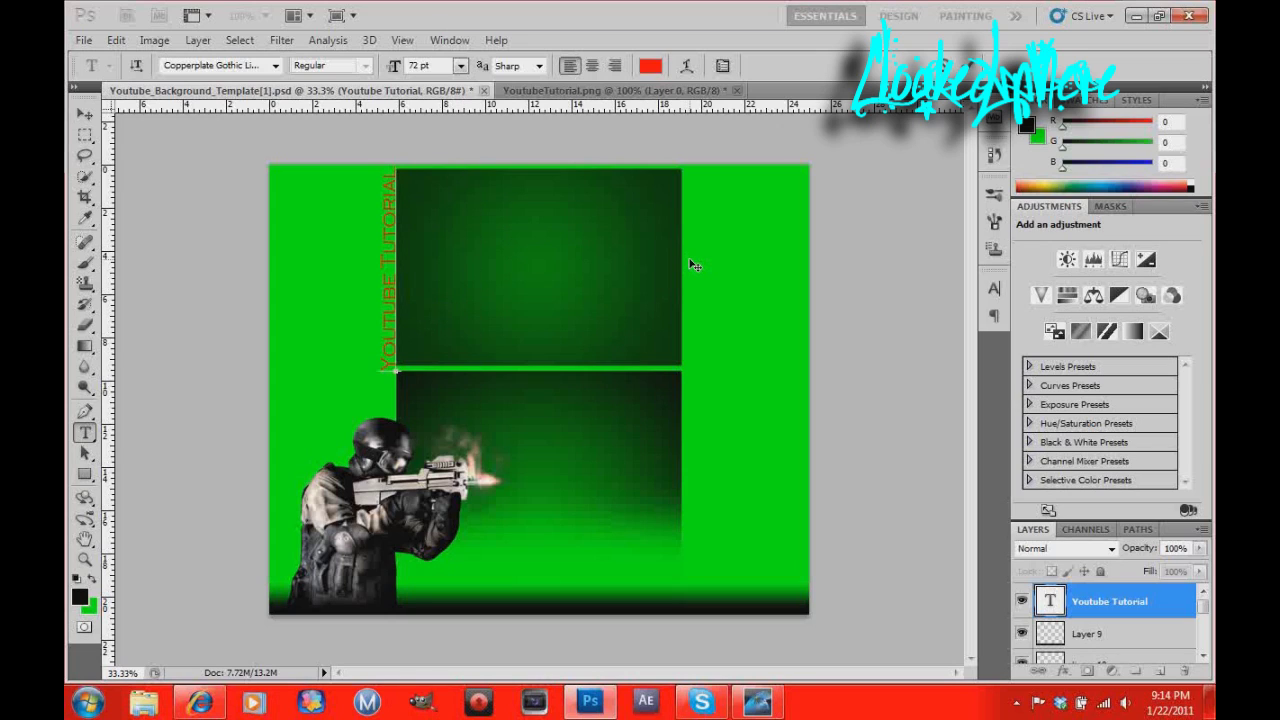
left_click(84, 430)
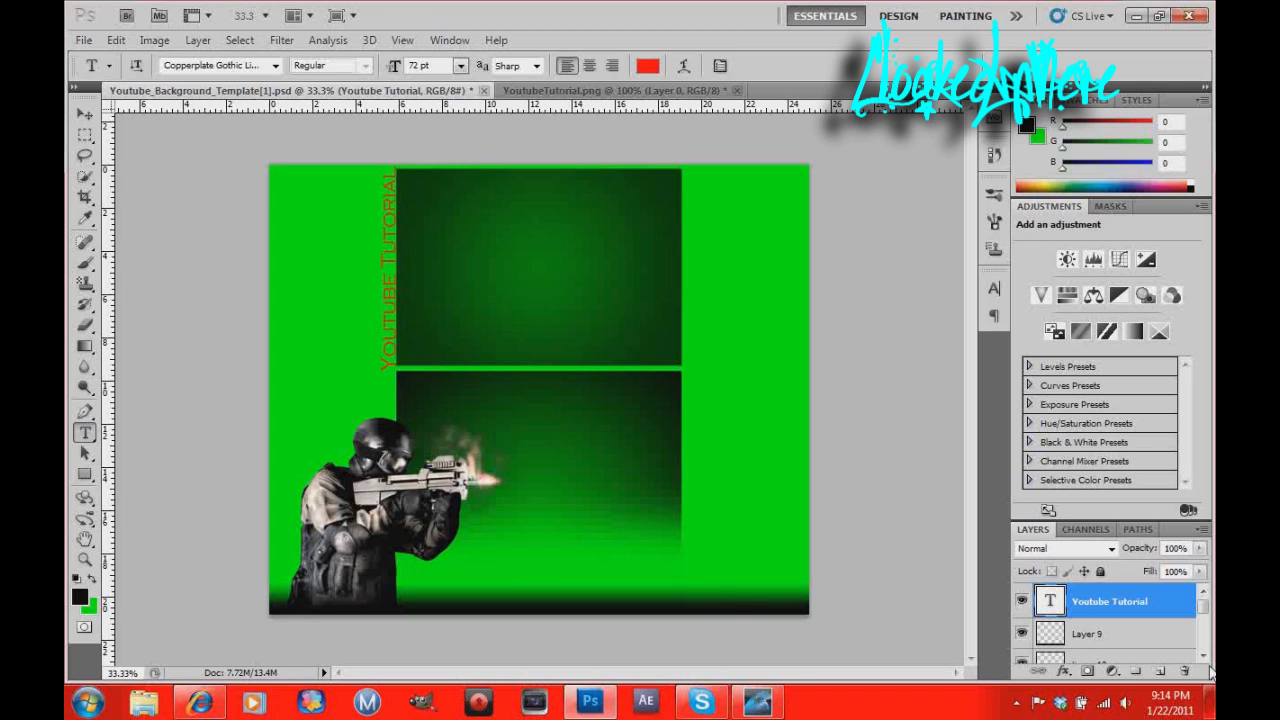
Write "Subscribe" on a new layer in red 72 pt Copperplate Gothic Light, roughly centered in the upper dark panel.
left_click(1162, 672)
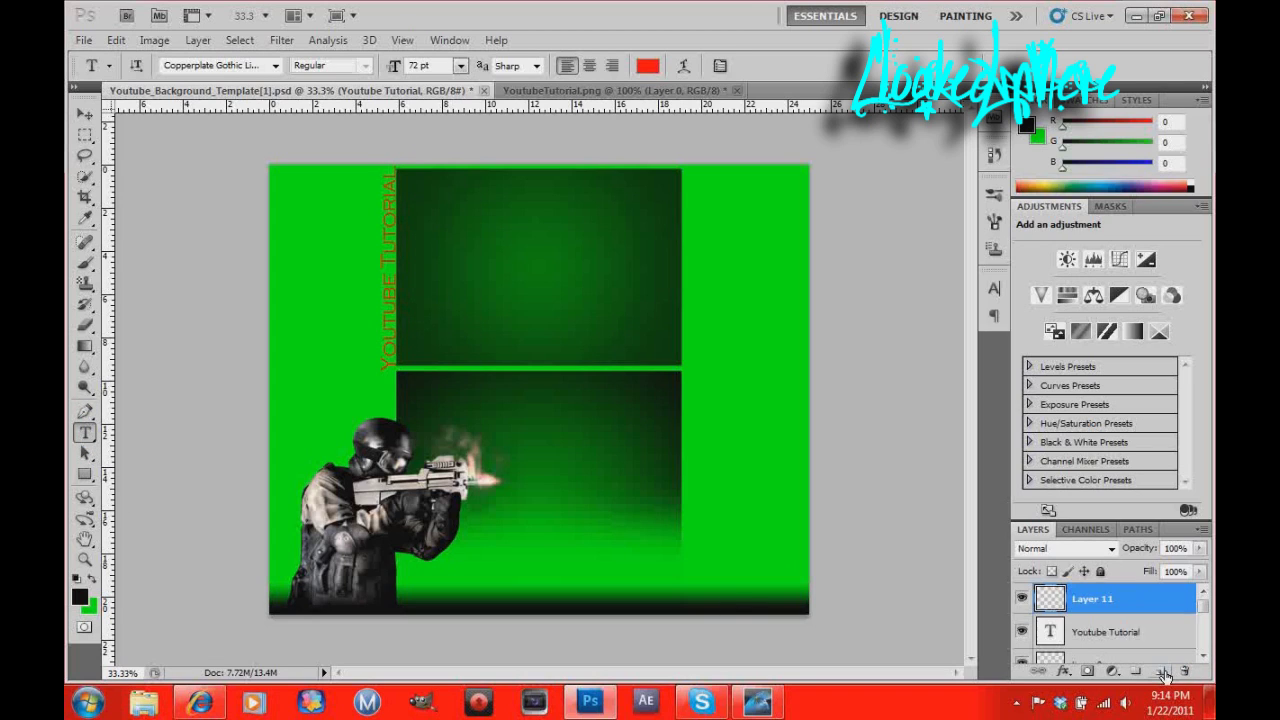
left_click(577, 322)
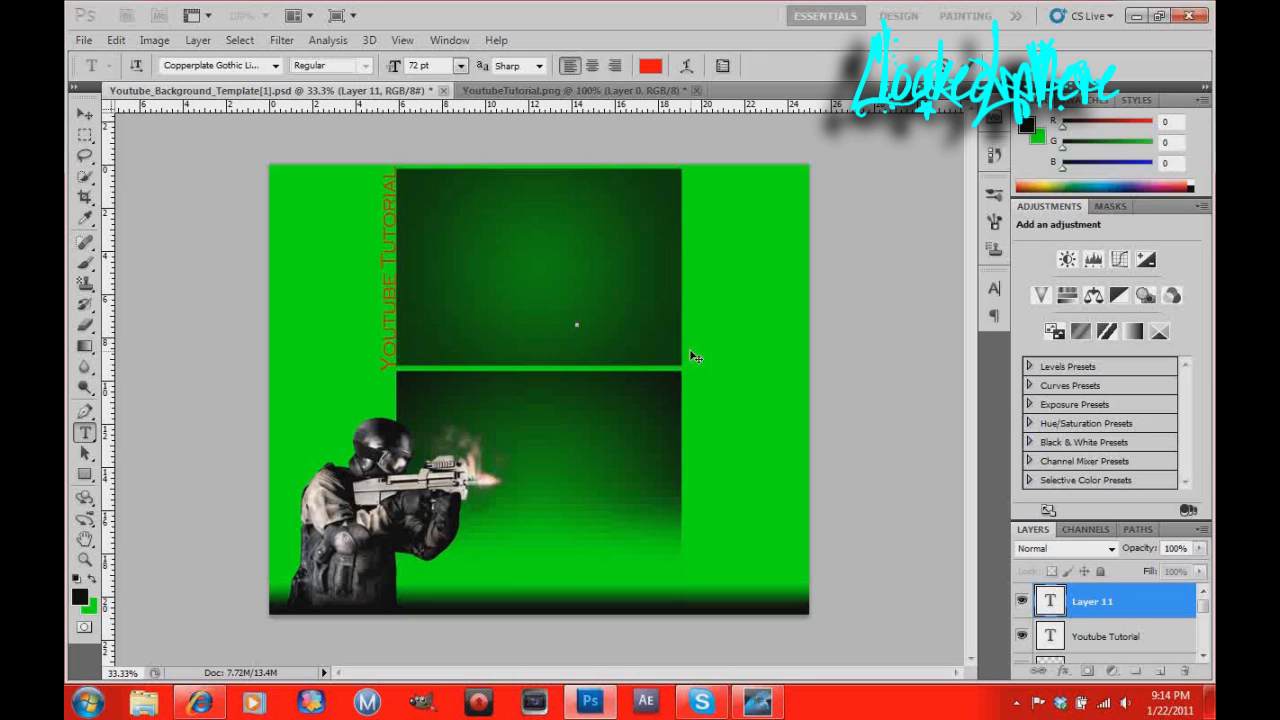
type("Subscribe")
left_click_drag(652, 293, 535, 263)
Rotate the "Subscribe" text 90° clockwise and place it along the outer right edge of the upper dark panel.
left_click(116, 40)
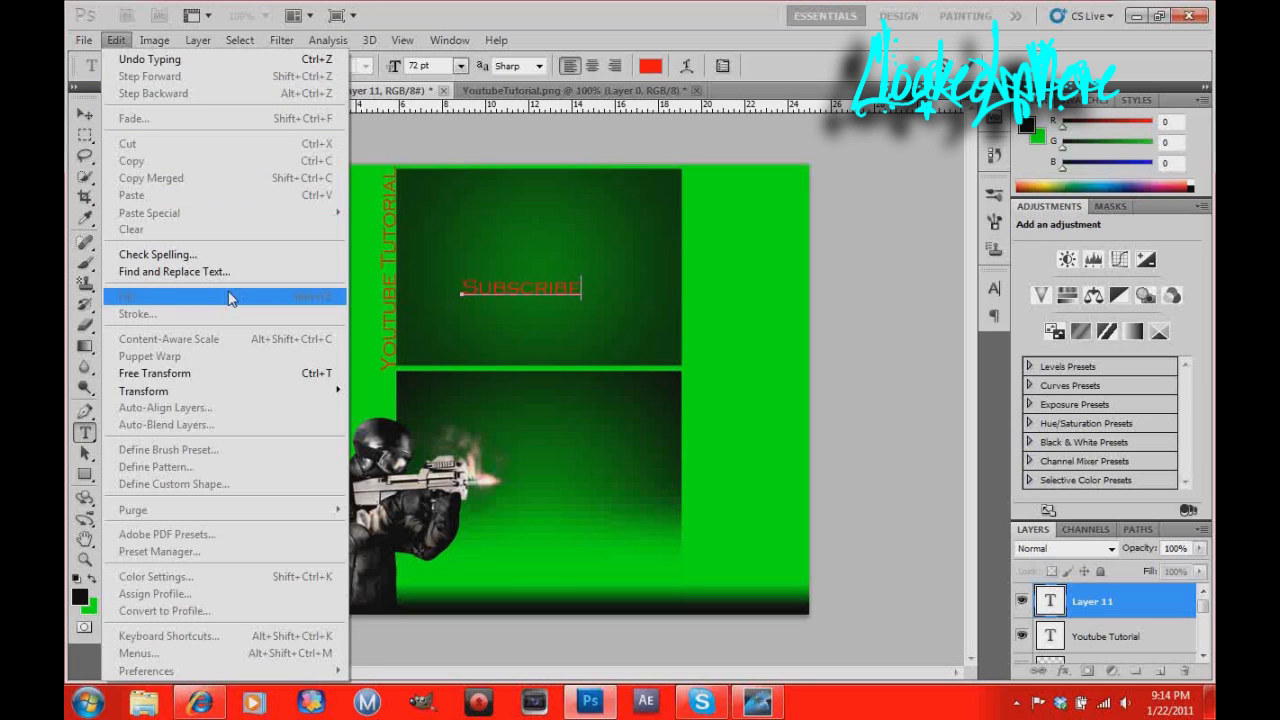
mouse_move(254, 391)
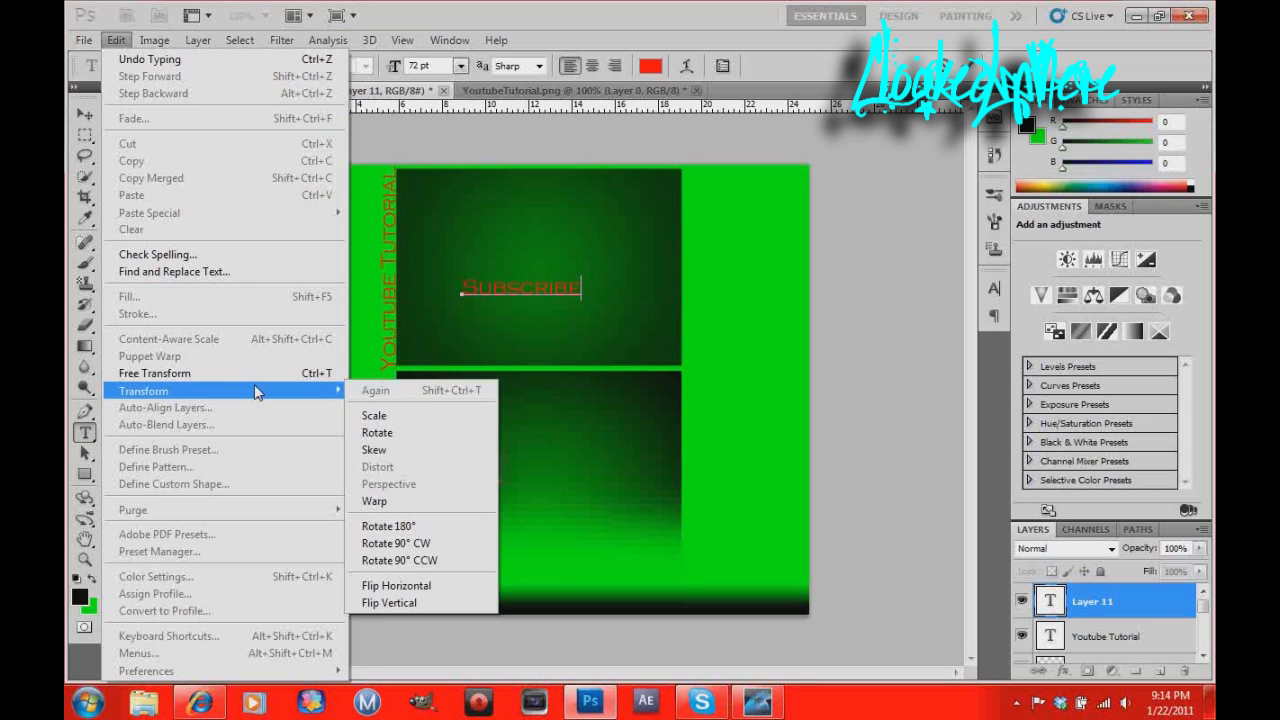
left_click(469, 550)
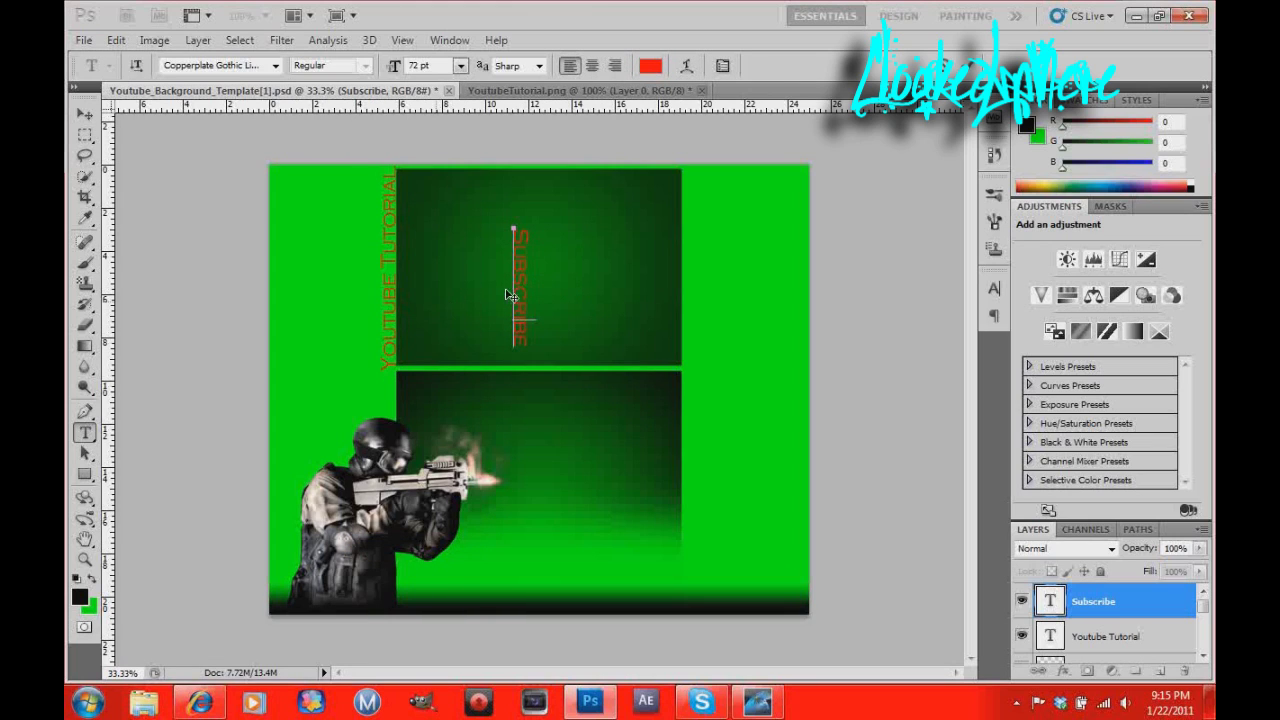
left_click_drag(514, 294, 612, 271)
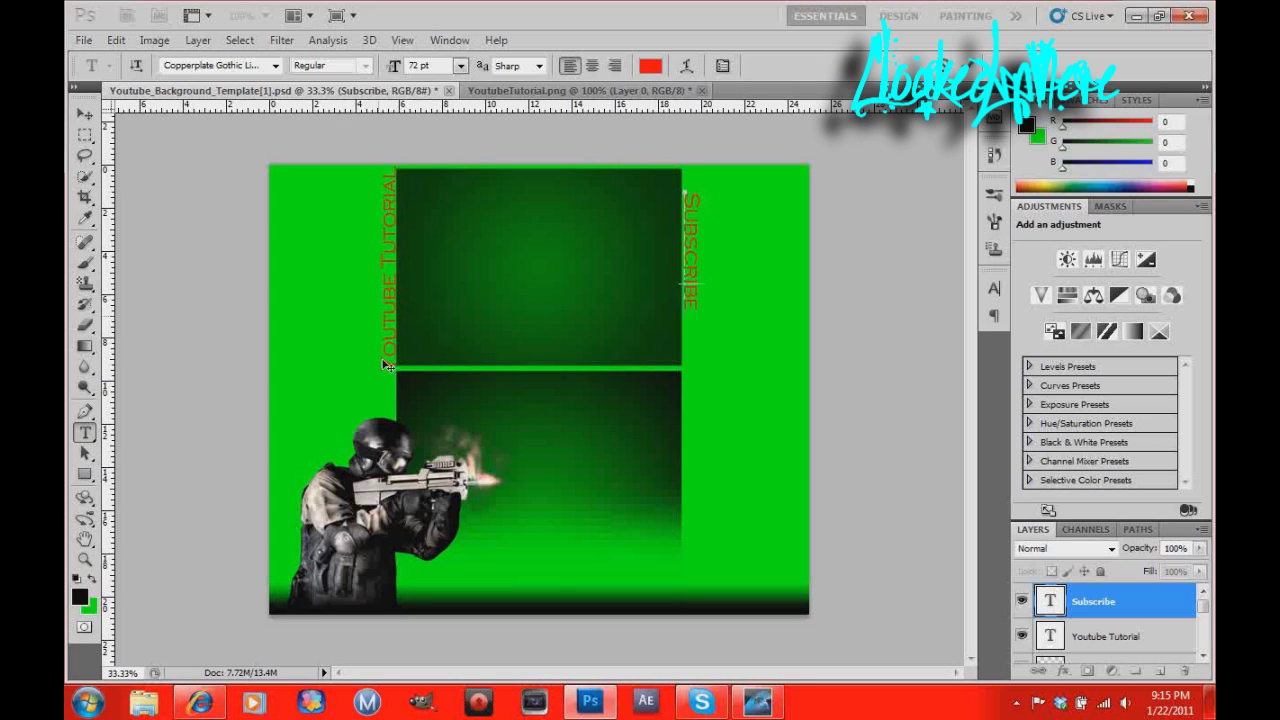
left_click(1205, 658)
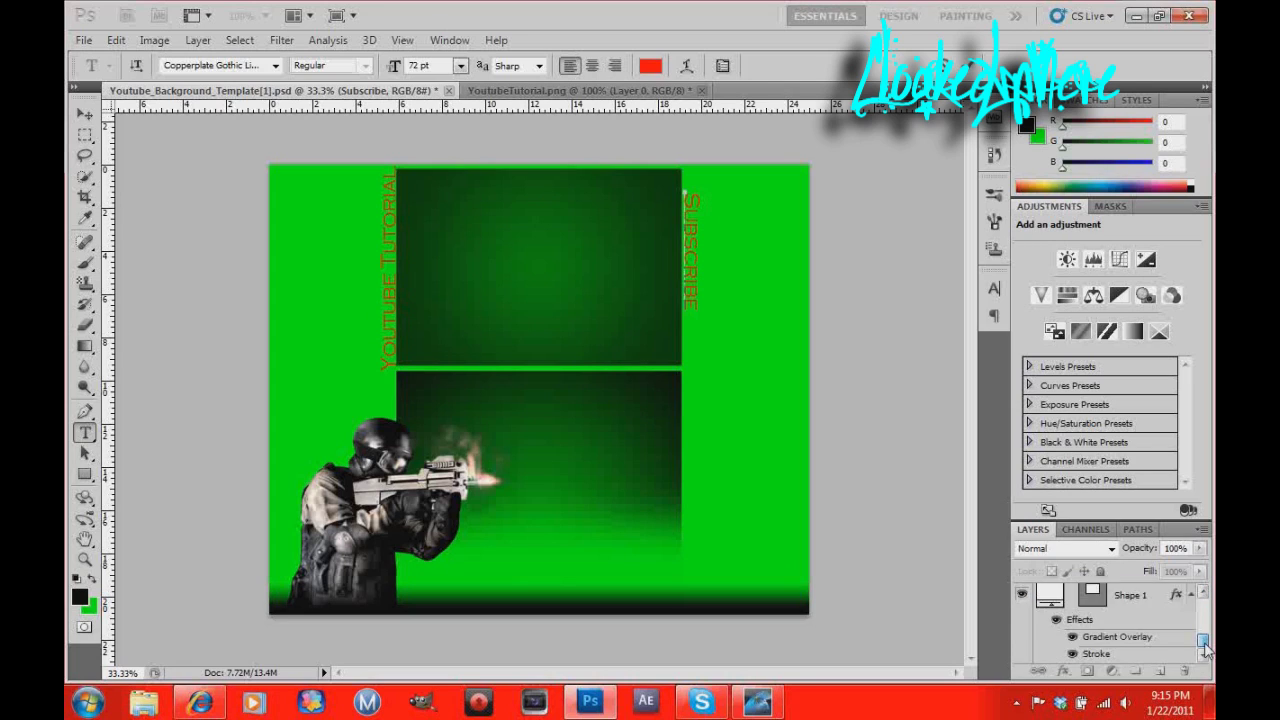
left_click_drag(1205, 648, 1204, 600)
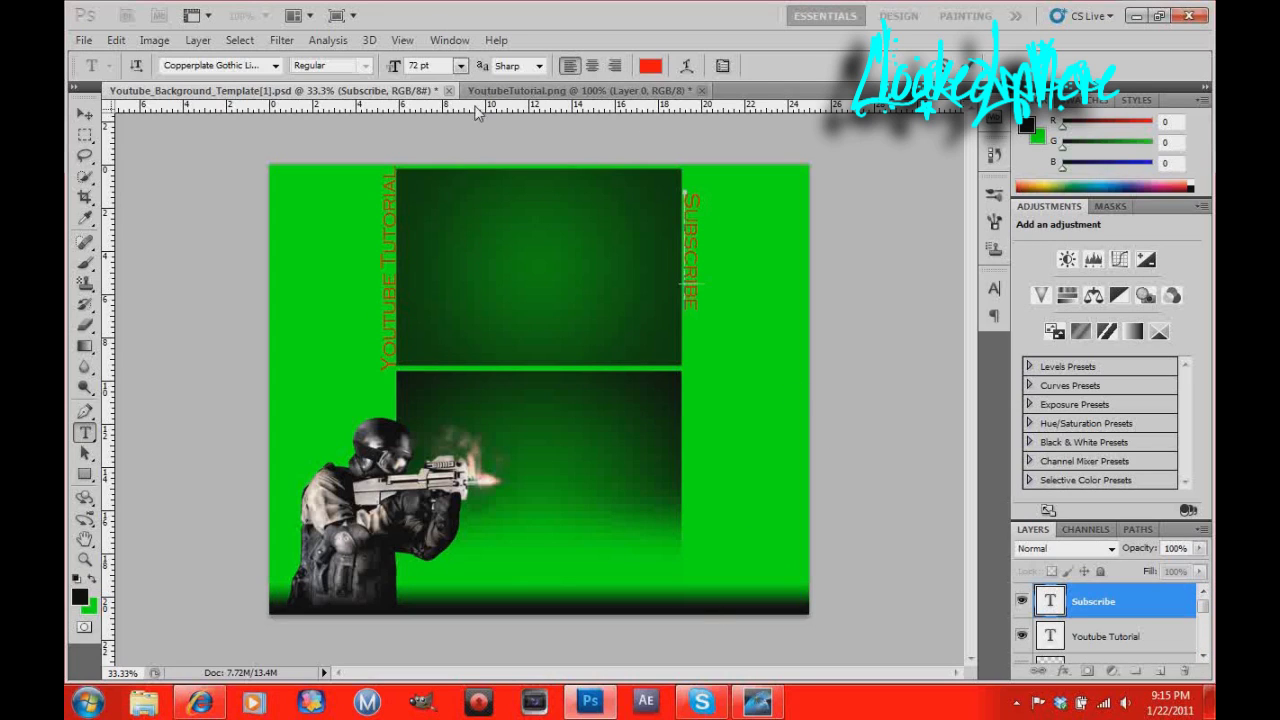
Close the YoutubeTutorial.png document.
left_click(702, 90)
left_click(770, 705)
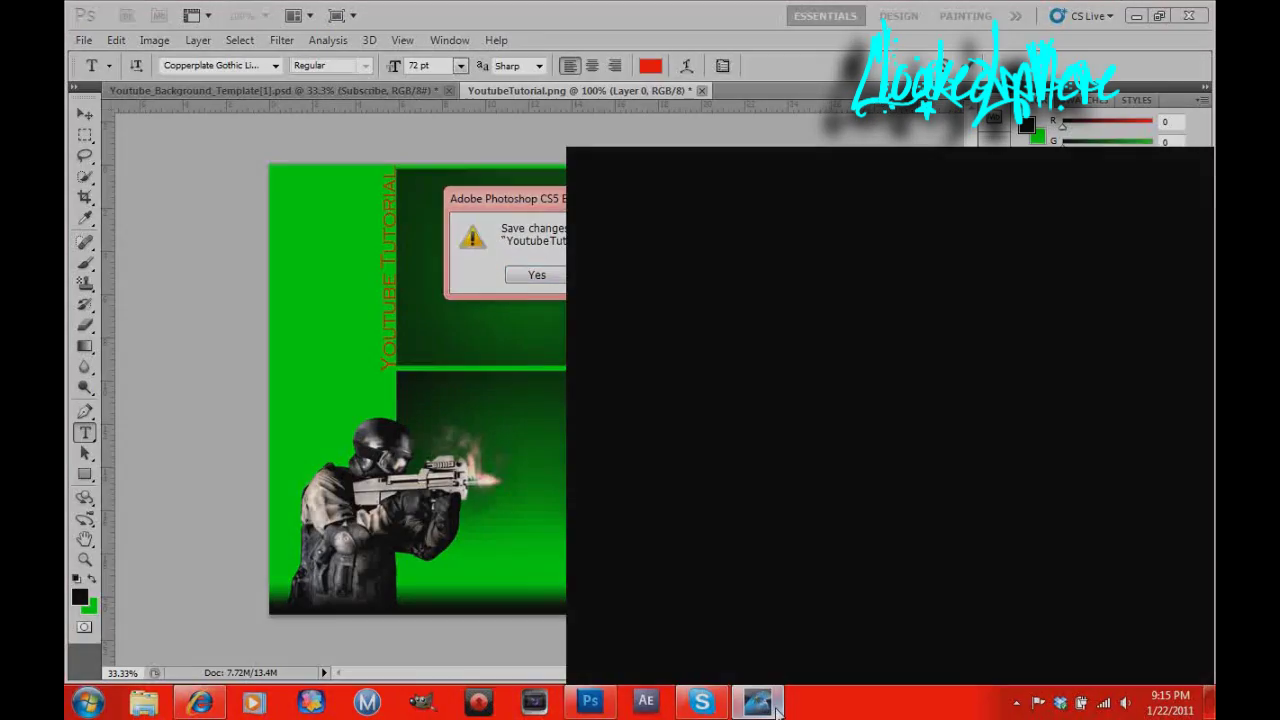